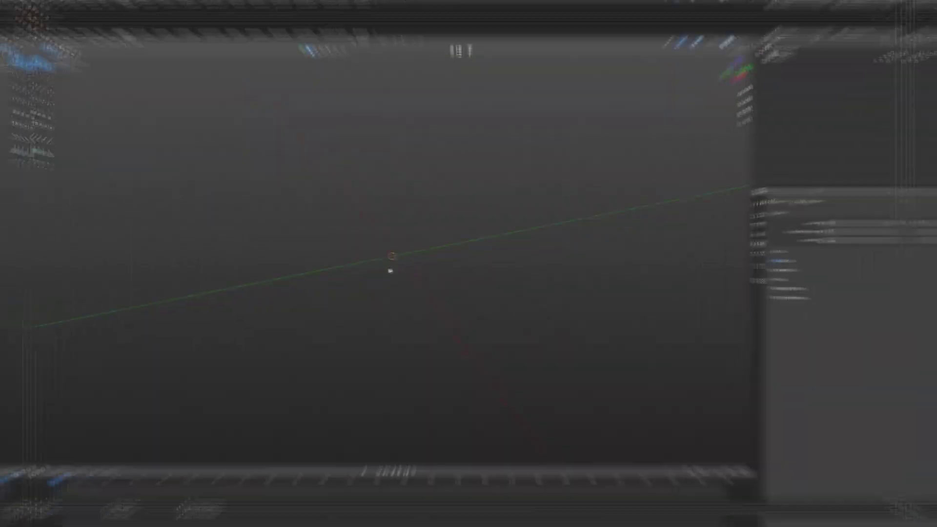
Step: Examine the extruded logo model from several angles and inspect its mesh
{"action": "middle_click_drag", "start_coordinate": [365, 281], "coordinate": [395, 265]}
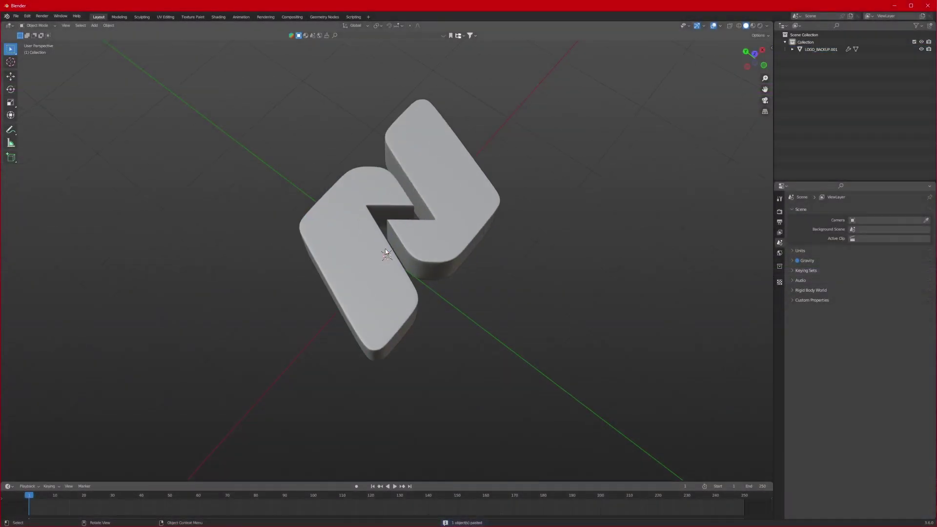
{"action": "middle_click_drag", "start_coordinate": [385, 248], "coordinate": [347, 122]}
{"action": "middle_click_drag", "start_coordinate": [385, 229], "coordinate": [383, 318]}
{"action": "left_click", "coordinate": [381, 344]}
{"action": "key", "text": "Tab"}
{"action": "middle_click_drag", "start_coordinate": [413, 263], "coordinate": [535, 295]}
{"action": "scroll", "coordinate": [417, 288], "scroll_direction": "up", "scroll_amount": 3}
{"action": "key", "text": "Tab"}
{"action": "key", "text": "Tab"}
{"action": "key", "text": "Tab"}
{"action": "key", "text": "Tab"}
{"action": "middle_click_drag", "start_coordinate": [490, 251], "coordinate": [385, 254]}
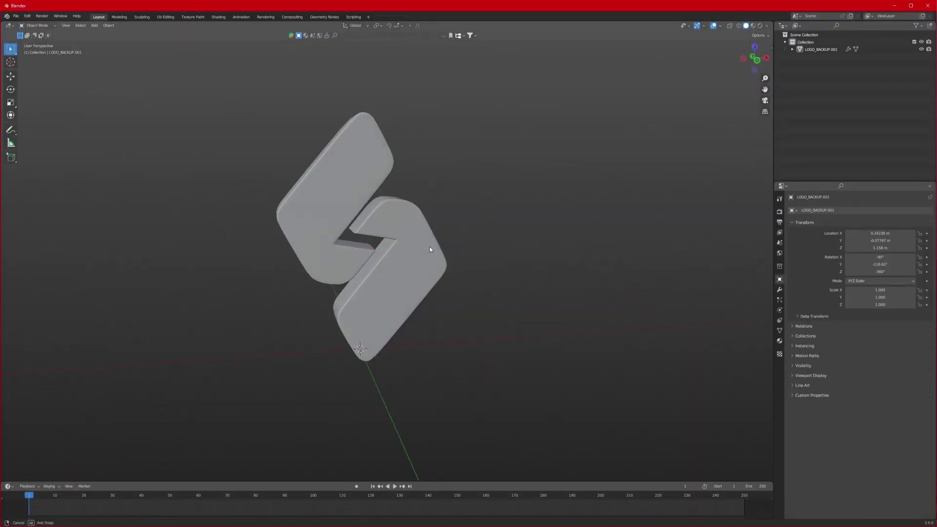
{"action": "middle_click_drag", "start_coordinate": [429, 248], "coordinate": [470, 244]}
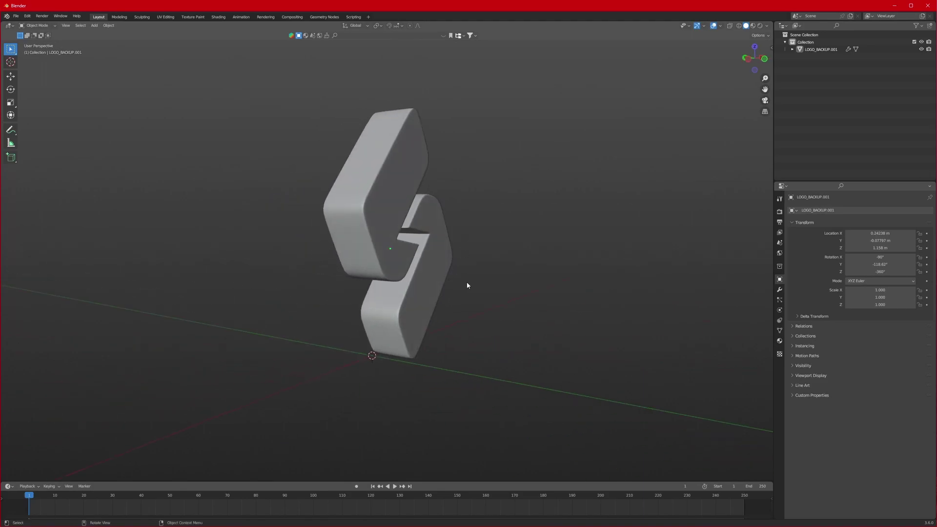
{"action": "middle_click_drag", "start_coordinate": [466, 283], "coordinate": [448, 264]}
{"action": "left_click", "coordinate": [448, 264]}
{"action": "middle_click_drag", "start_coordinate": [499, 277], "coordinate": [472, 272]}
{"action": "key", "text": "Tab"}
{"action": "key", "text": "Tab"}
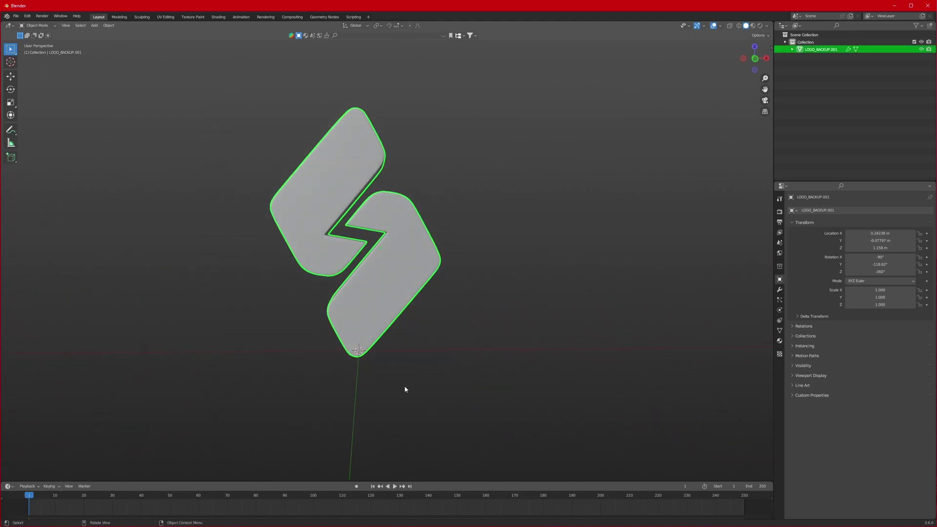
{"action": "key", "text": "alt+a"}
{"action": "middle_click_drag", "start_coordinate": [418, 306], "coordinate": [468, 274]}
{"action": "left_click", "coordinate": [348, 162]}
{"action": "left_click", "coordinate": [174, 134]}
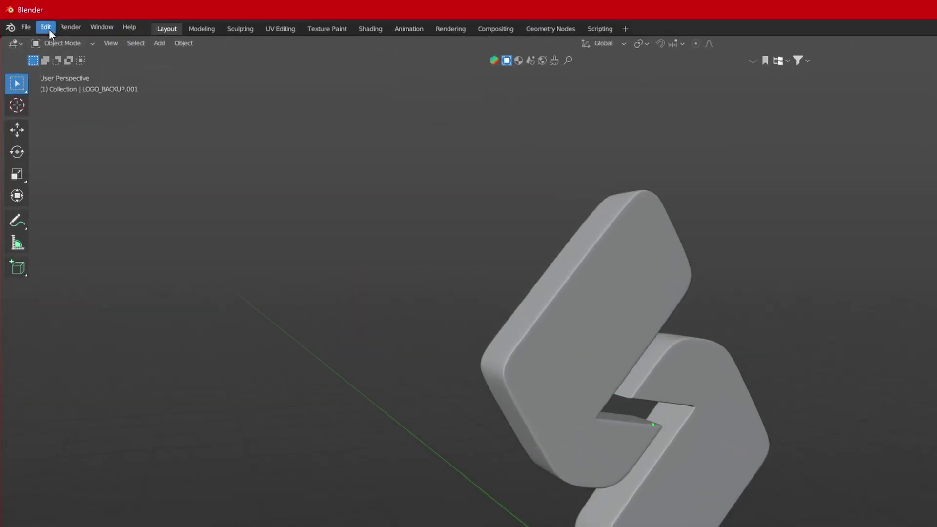
Step: Search the add-on preferences for "cell" and make sure Object: Cell Fracture is enabled
{"action": "left_click", "coordinate": [27, 16]}
{"action": "left_click", "coordinate": [46, 121]}
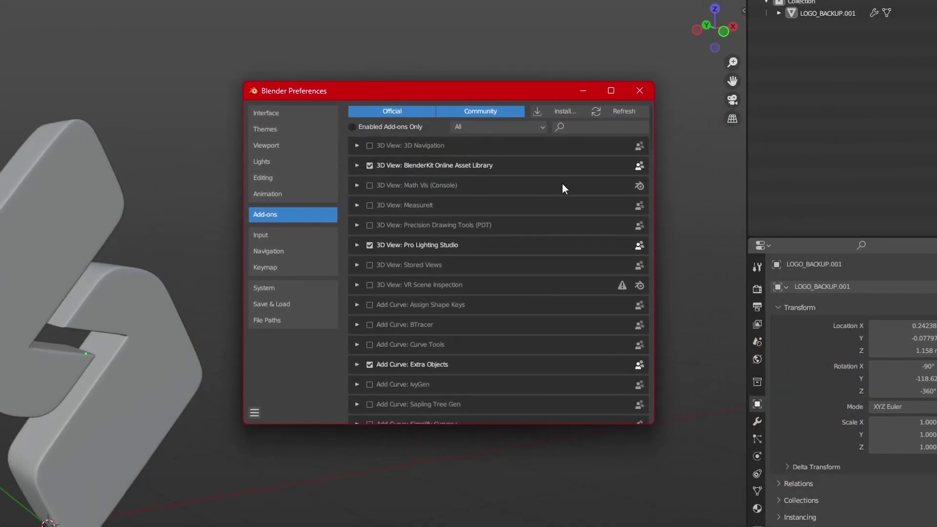
{"action": "left_click", "coordinate": [584, 126]}
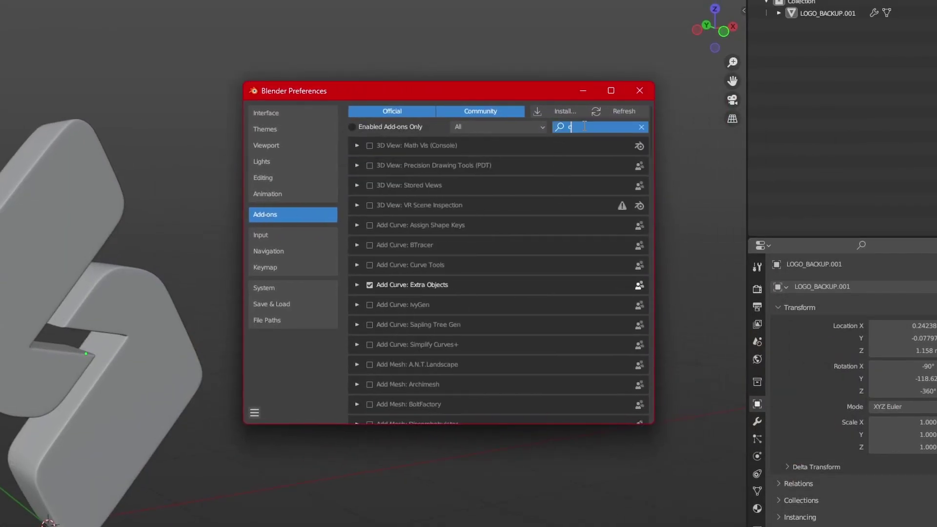
{"action": "type", "text": "cell"}
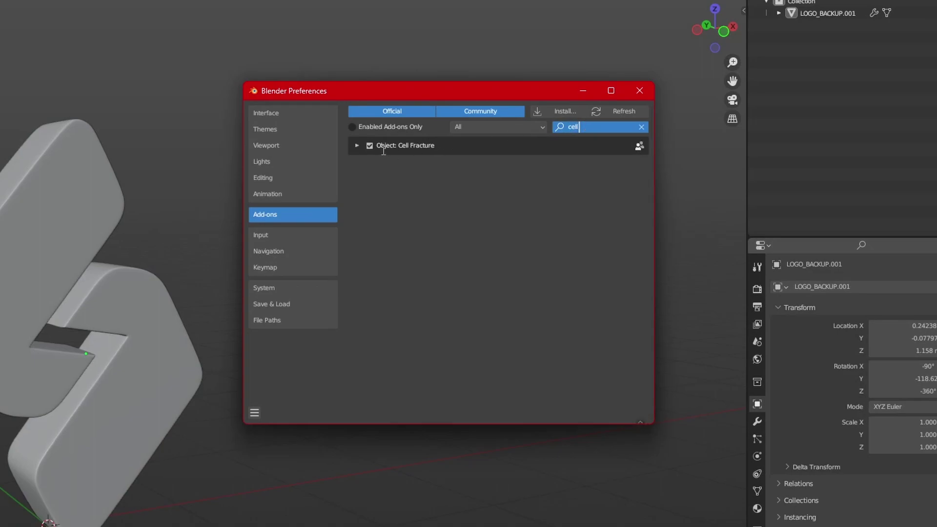
{"action": "key", "text": "Return"}
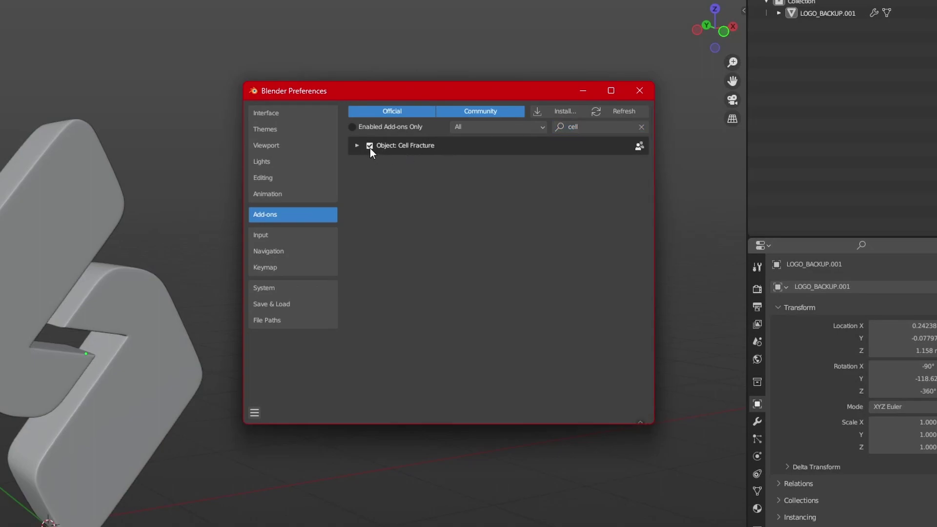
{"action": "left_click", "coordinate": [370, 146]}
{"action": "left_click", "coordinate": [370, 146]}
{"action": "left_click", "coordinate": [640, 91]}
Step: Select the logo object in the viewport
{"action": "middle_click_drag", "start_coordinate": [335, 319], "coordinate": [340, 367]}
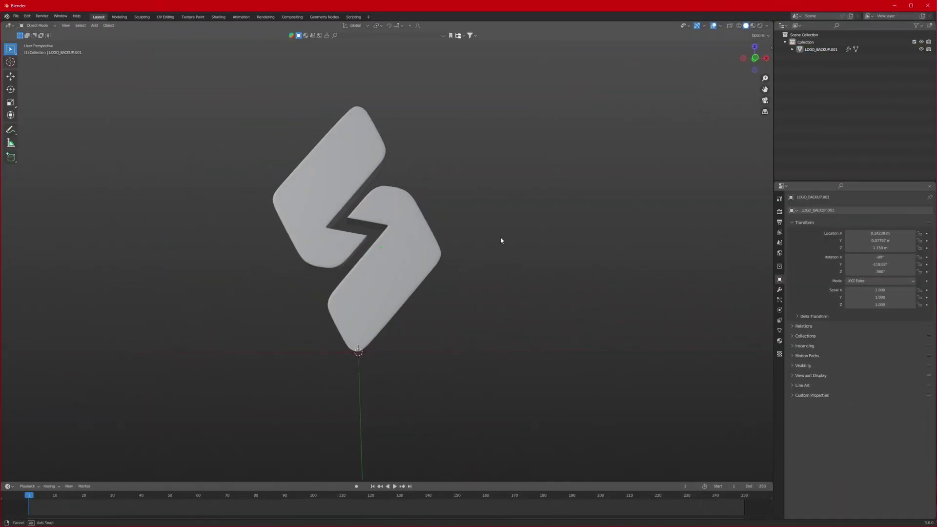
{"action": "left_click", "coordinate": [393, 185]}
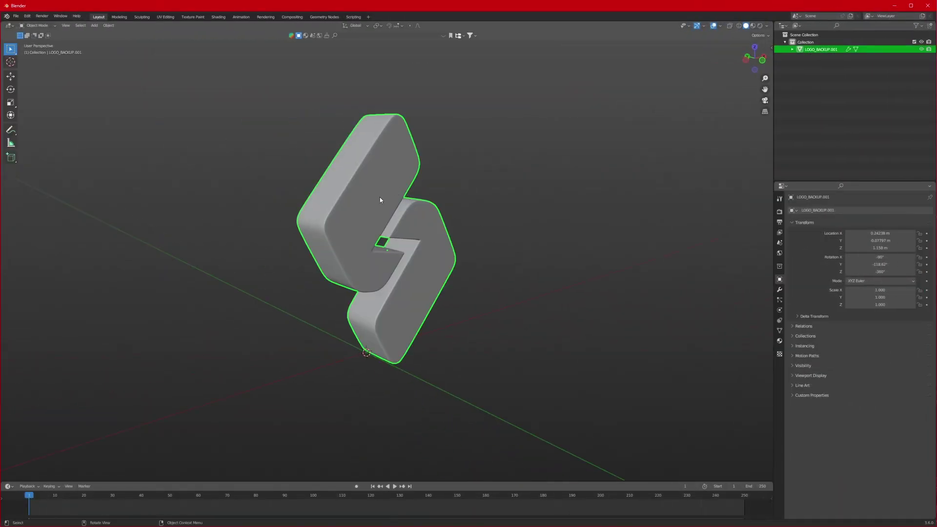
{"action": "key", "text": "F3"}
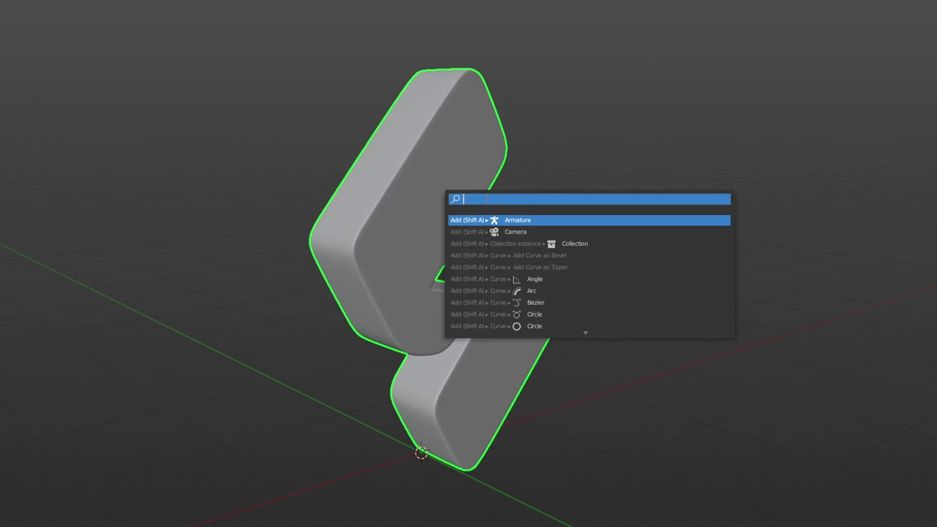
{"action": "type", "text": "cel"}
{"action": "left_click", "coordinate": [558, 221]}
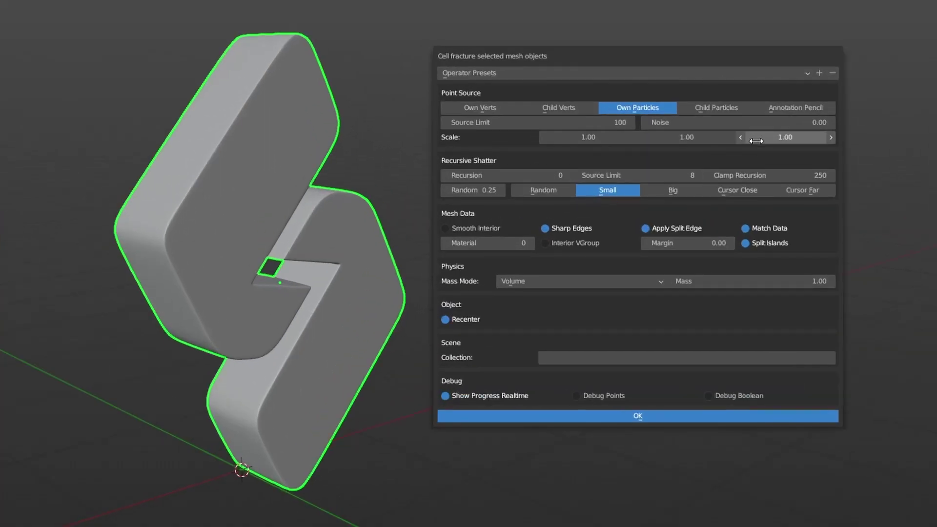
{"action": "left_click", "coordinate": [635, 161]}
{"action": "type", "text": "1"}
{"action": "key", "text": "Return"}
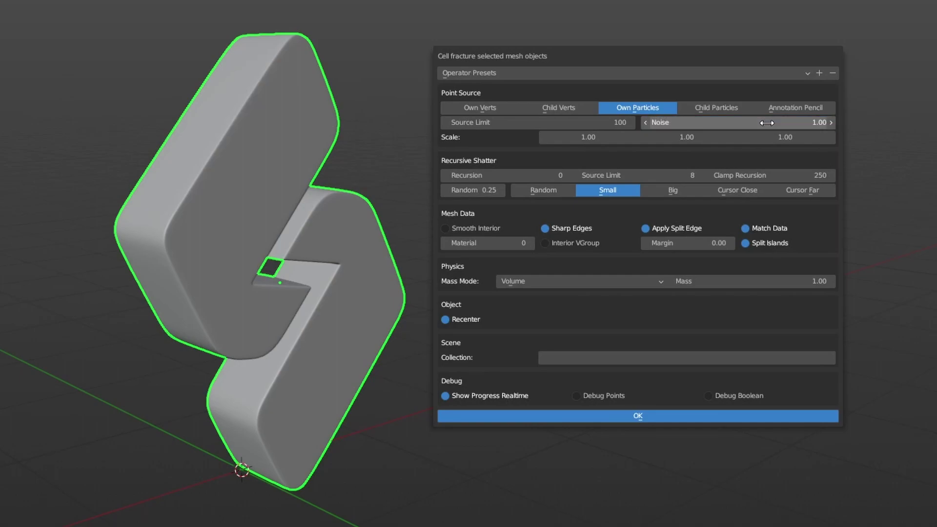
{"action": "left_click", "coordinate": [589, 121]}
{"action": "type", "text": "50"}
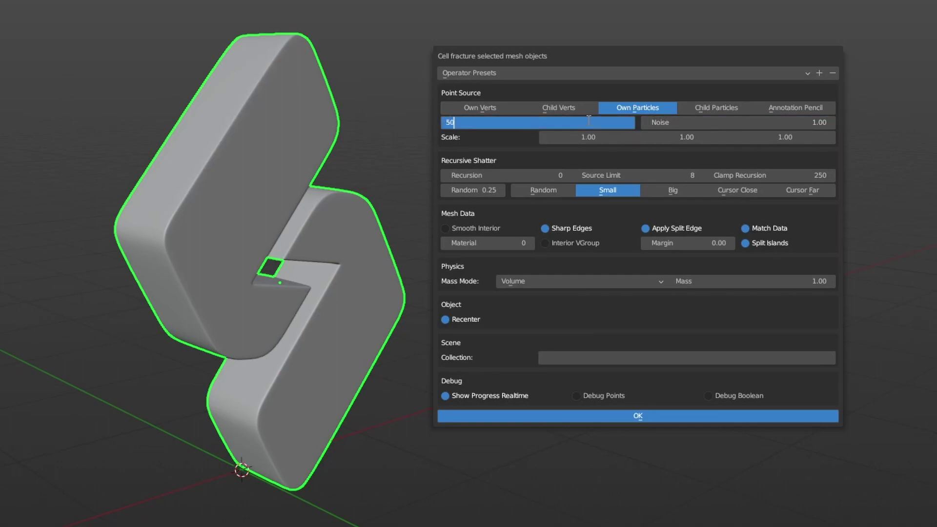
{"action": "key", "text": "Return"}
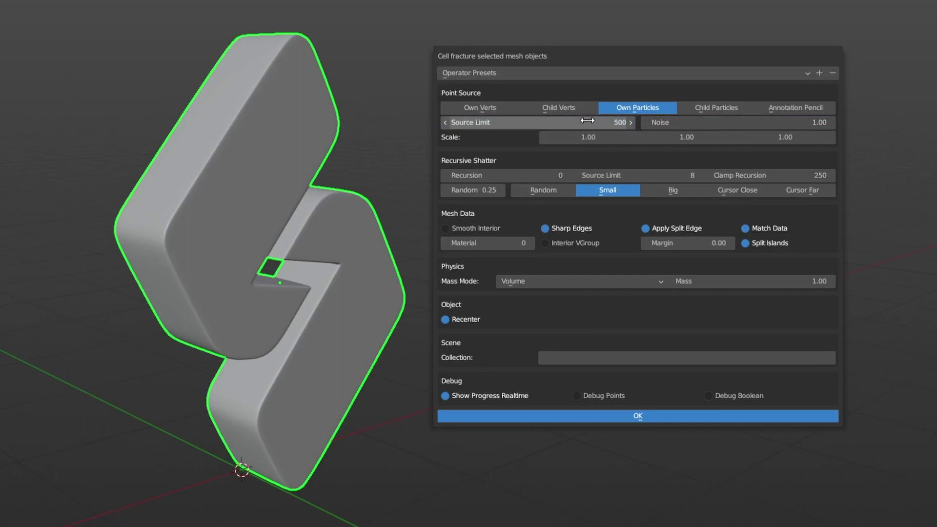
{"action": "left_click", "coordinate": [543, 190]}
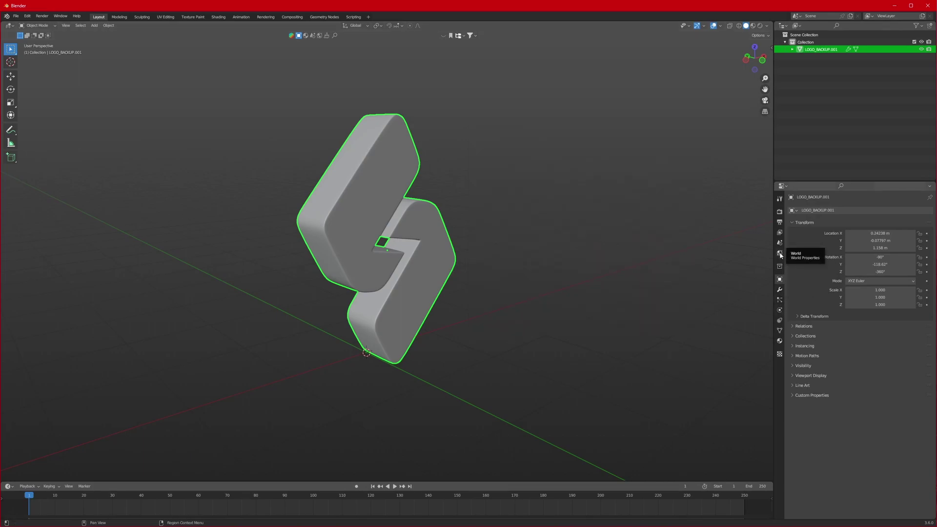
Step: Remove the OUTSIDE material from the logo and add two slots, each with a new material
{"action": "left_click", "coordinate": [780, 340]}
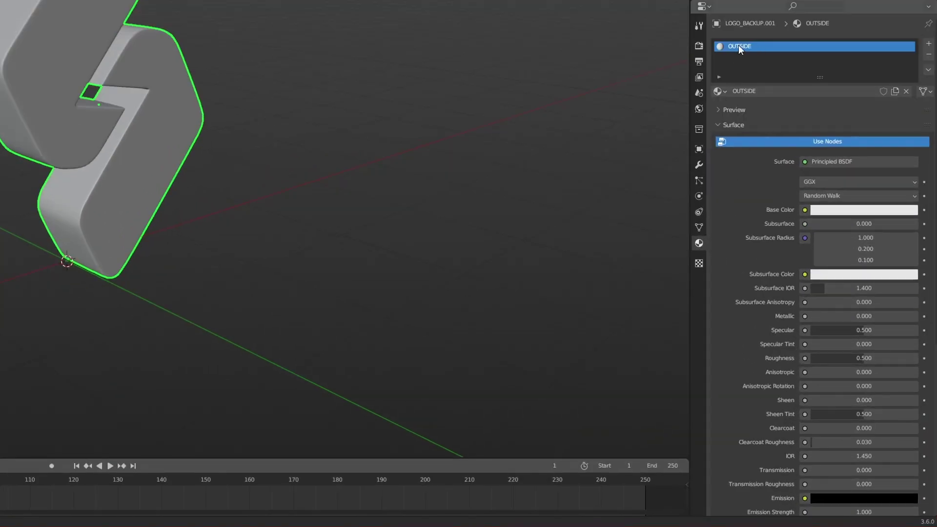
{"action": "left_click", "coordinate": [929, 55]}
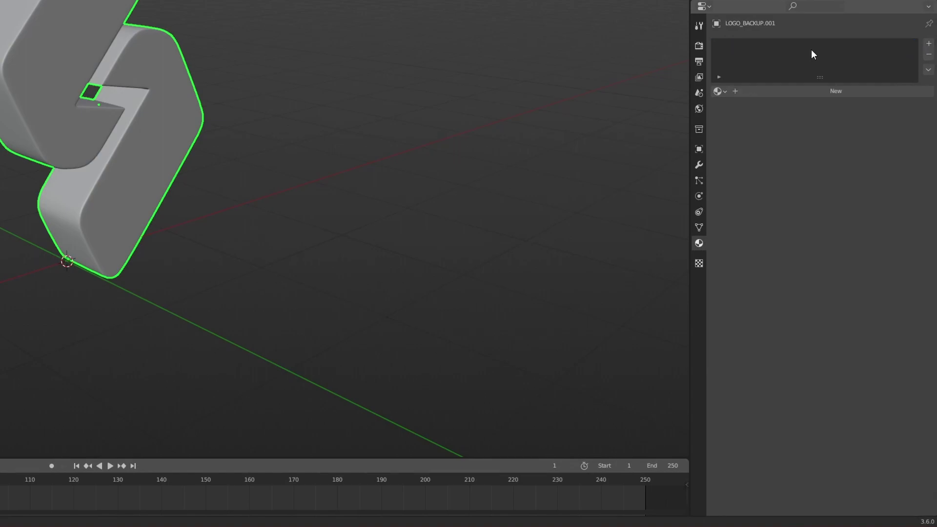
{"action": "left_click", "coordinate": [929, 44]}
{"action": "left_click", "coordinate": [830, 91]}
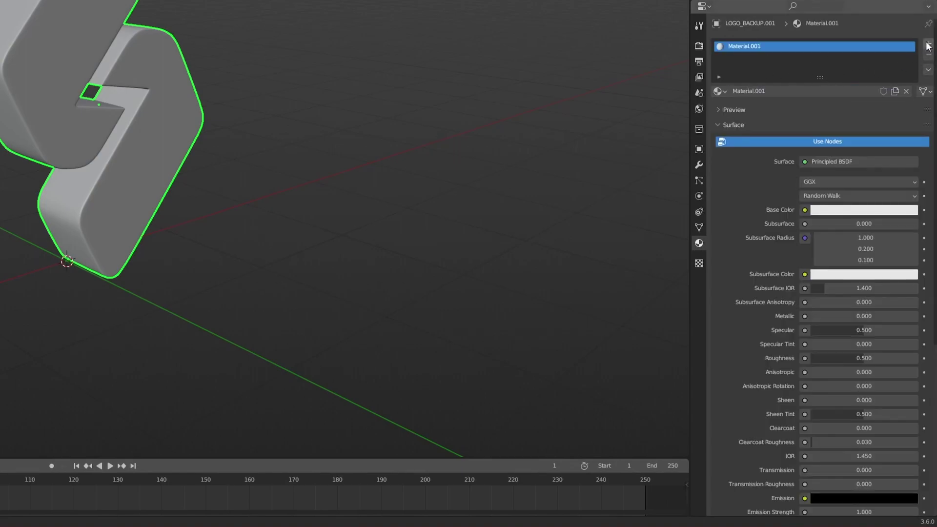
{"action": "left_click", "coordinate": [929, 43]}
{"action": "left_click", "coordinate": [801, 114]}
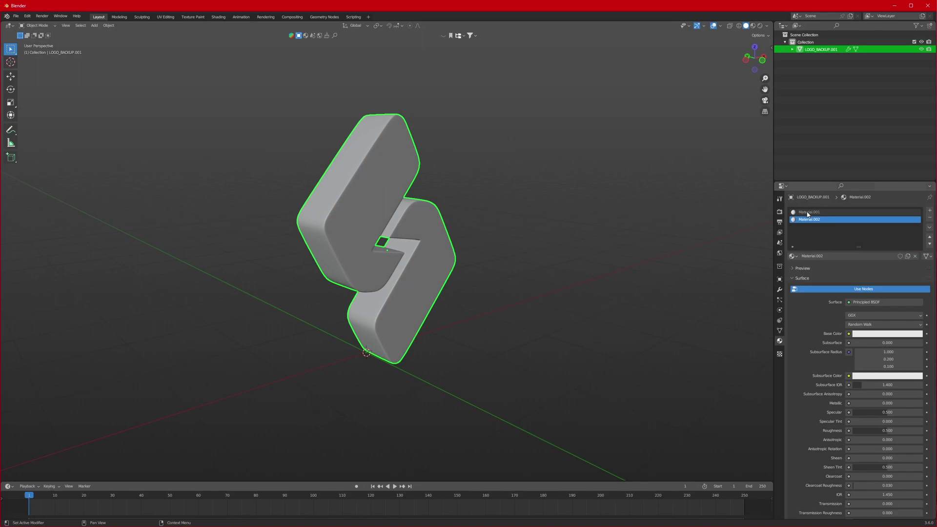
Step: Set the base color of the logo's first material to black
{"action": "left_click", "coordinate": [808, 214]}
{"action": "left_click", "coordinate": [873, 332]}
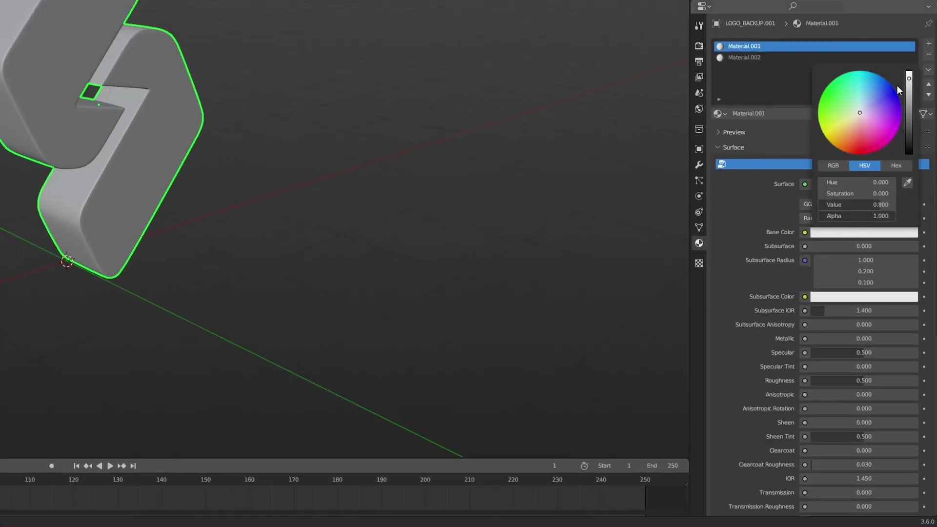
{"action": "left_click_drag", "start_coordinate": [909, 83], "coordinate": [908, 141]}
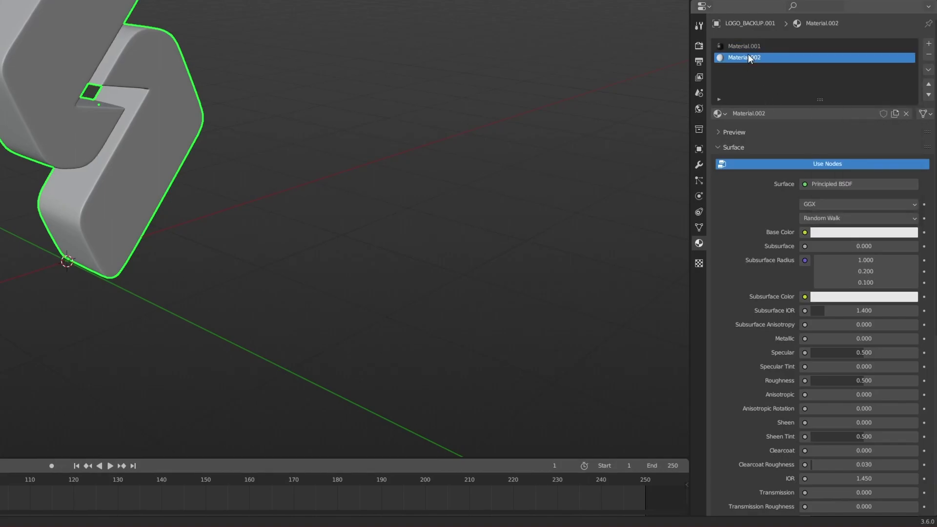
Step: Configure a Cell Fracture of the logo with noise 1, Random recursive shatter and material index 1
{"action": "key", "text": "F3"}
{"action": "key", "text": "Return"}
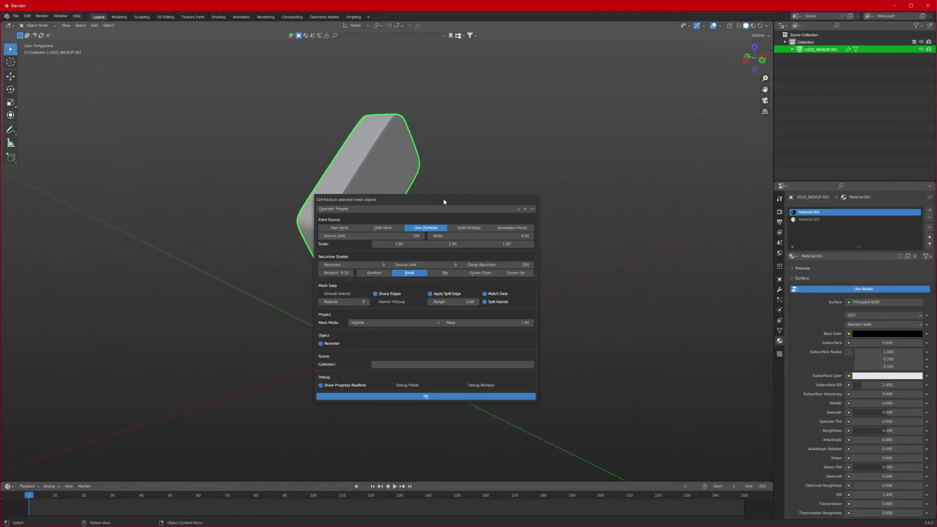
{"action": "left_click_drag", "start_coordinate": [445, 201], "coordinate": [602, 130]}
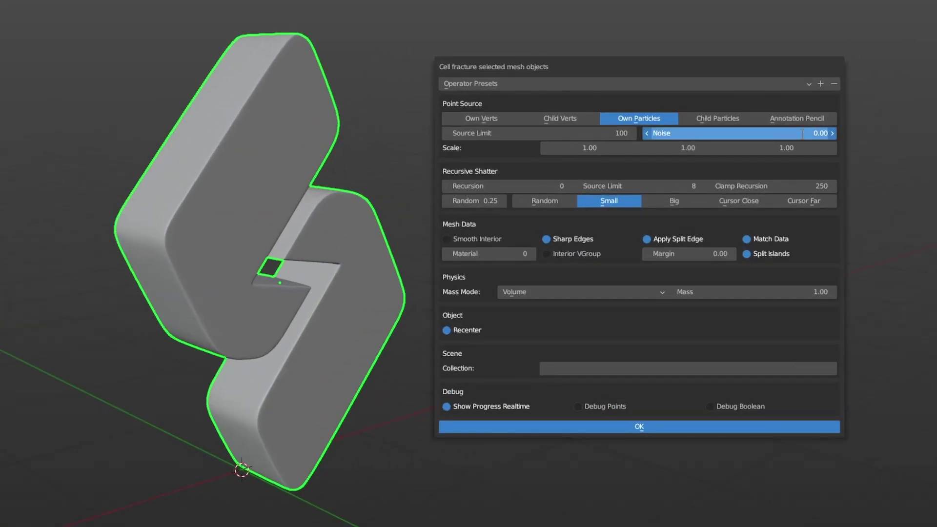
{"action": "left_click", "coordinate": [672, 166]}
{"action": "type", "text": "1"}
{"action": "key", "text": "Return"}
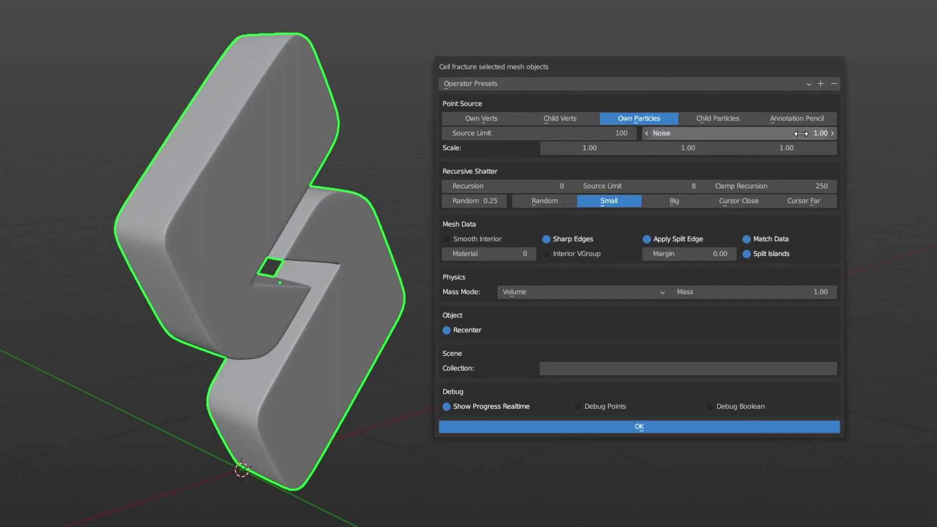
{"action": "left_click", "coordinate": [561, 201]}
{"action": "left_click", "coordinate": [533, 255]}
{"action": "left_click", "coordinate": [533, 255]}
{"action": "left_click", "coordinate": [446, 254]}
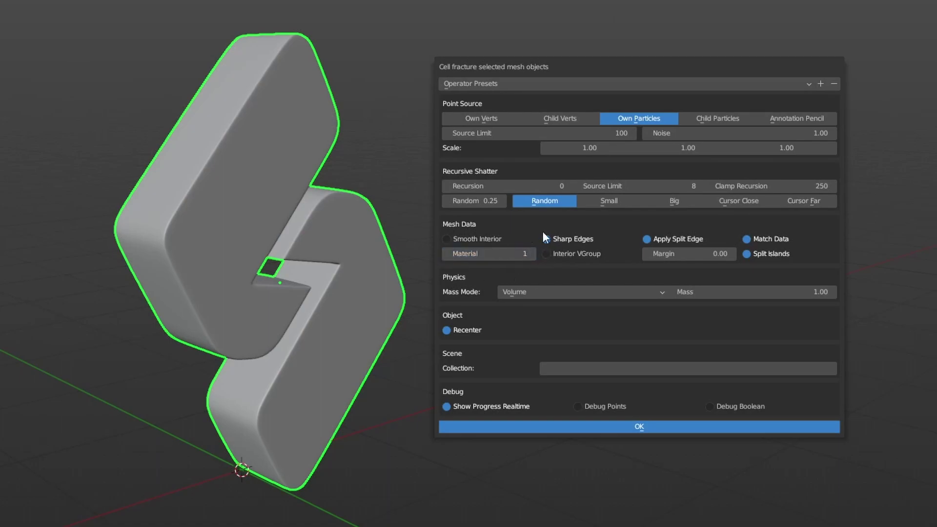
Step: Set the fracture's point source limit to 500 and run Cell Fracture on the logo
{"action": "left_click", "coordinate": [553, 136]}
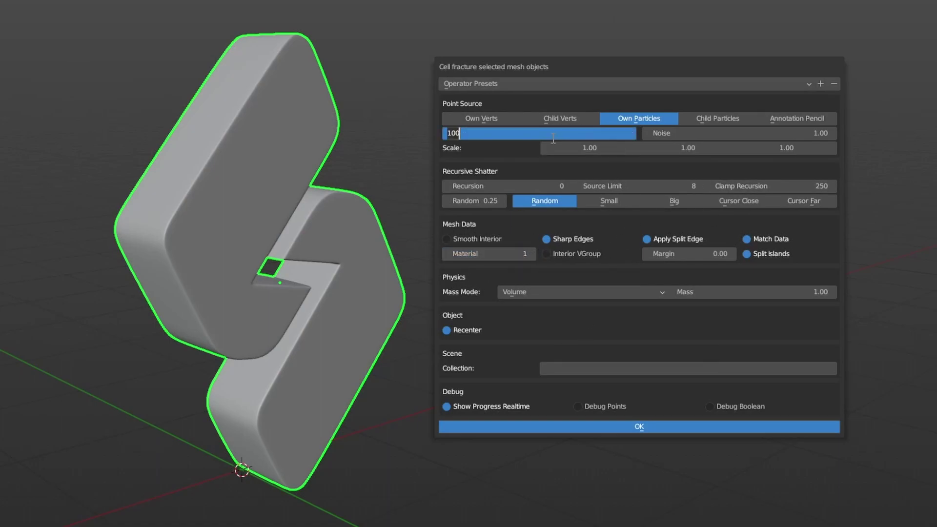
{"action": "type", "text": "50"}
{"action": "key", "text": "Return"}
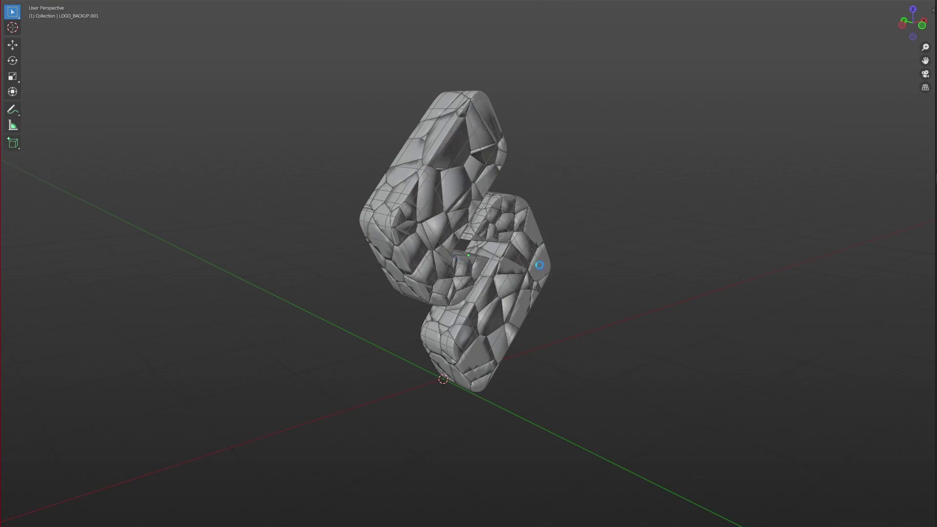
Step: Move all fractured pieces into a new collection named FRACTURED_LOGO and hide the original logo object
{"action": "middle_click_drag", "start_coordinate": [477, 272], "coordinate": [564, 187]}
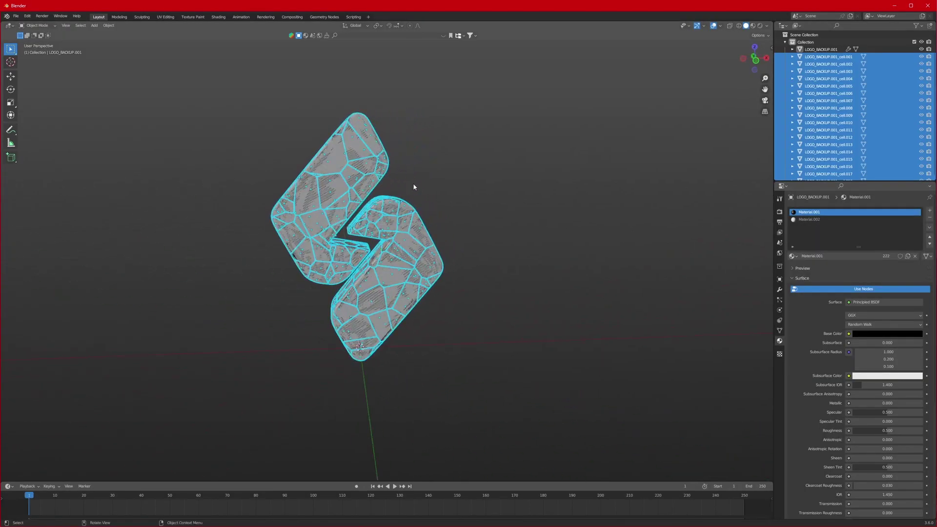
{"action": "middle_click_drag", "start_coordinate": [413, 187], "coordinate": [335, 206]}
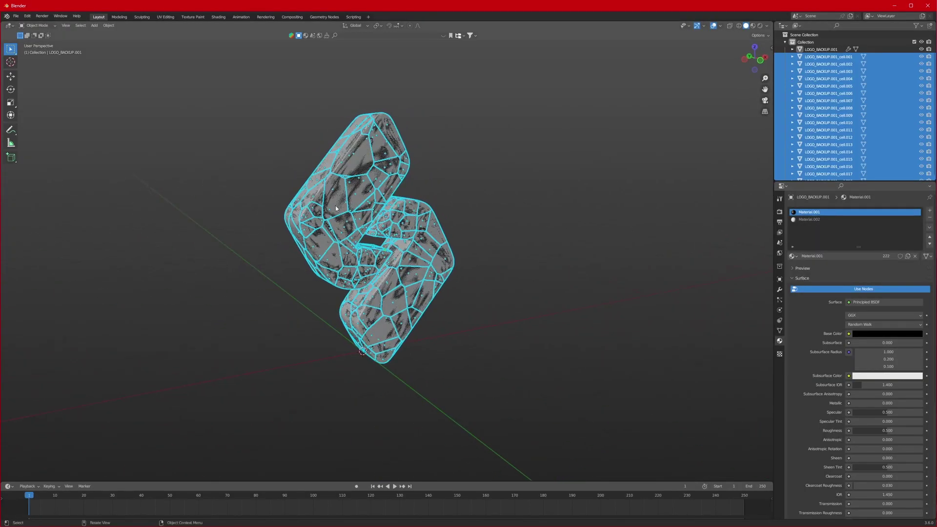
{"action": "key", "text": "m"}
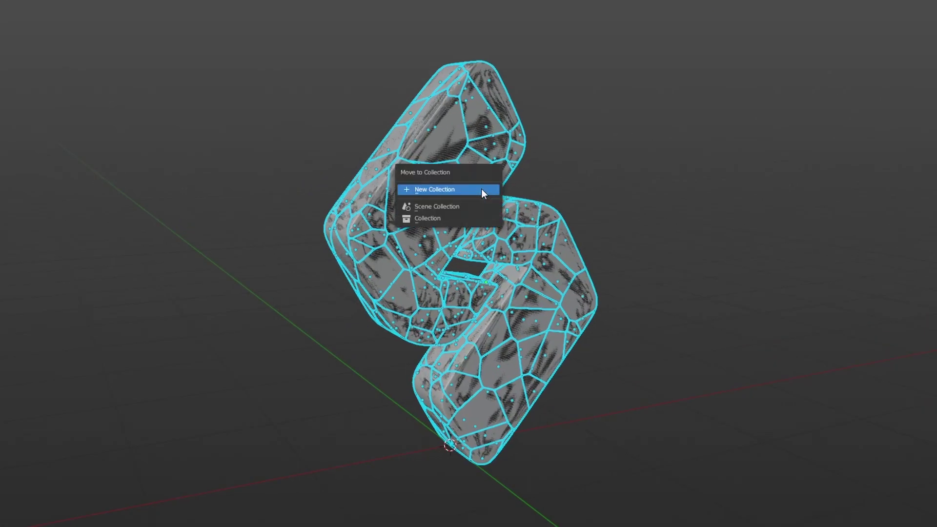
{"action": "left_click", "coordinate": [481, 188]}
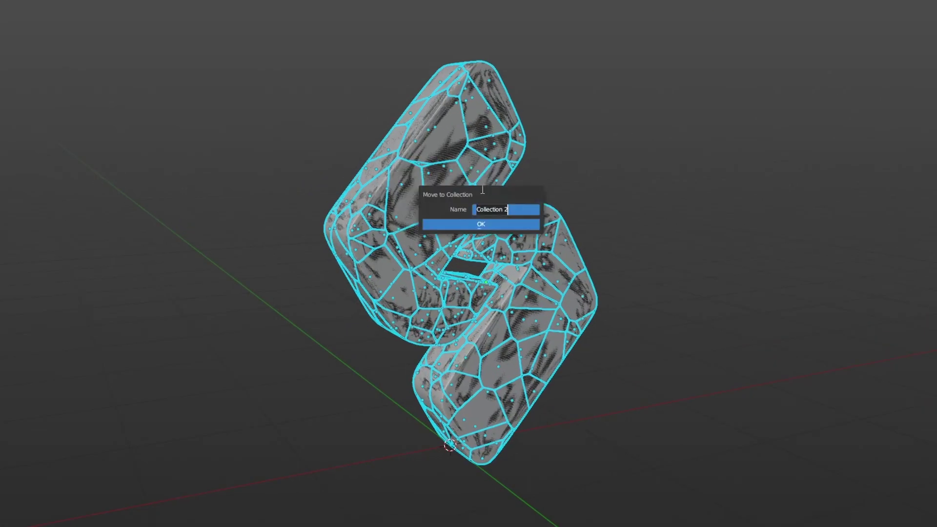
{"action": "type", "text": "FRACTURED_LOGO"}
{"action": "key", "text": "Return"}
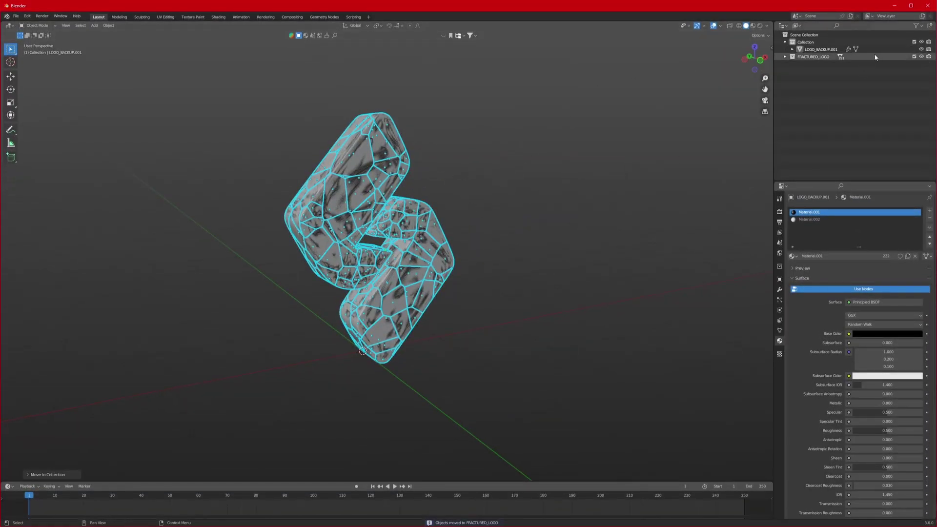
{"action": "left_click", "coordinate": [921, 49]}
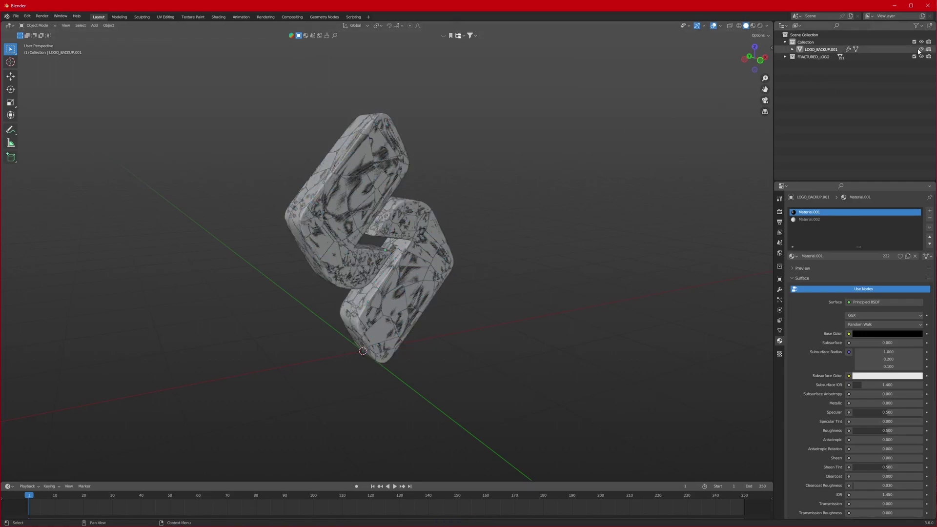
Step: Add a mesh plane to the scene at the base of the fractured logo
{"action": "middle_click_drag", "start_coordinate": [435, 227], "coordinate": [525, 213]}
{"action": "scroll", "coordinate": [526, 217], "scroll_direction": "down", "scroll_amount": 3}
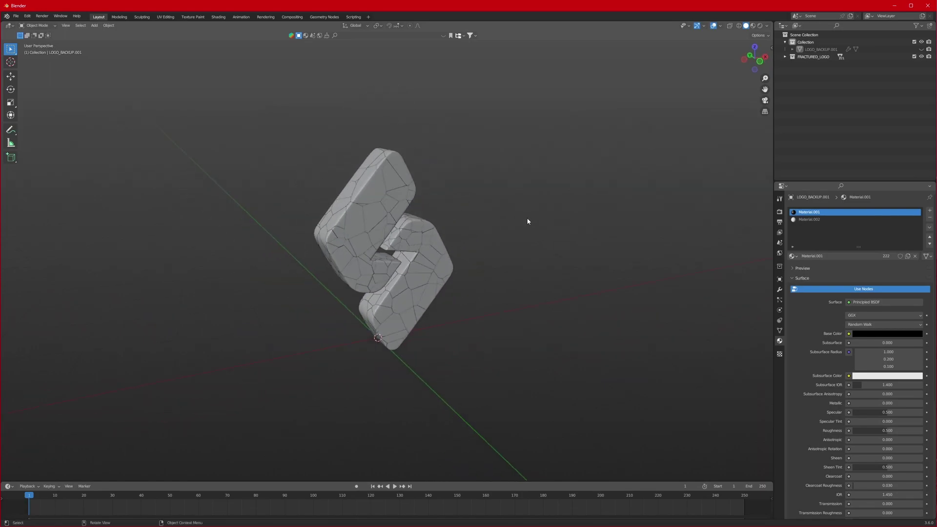
{"action": "key", "text": "shift+a"}
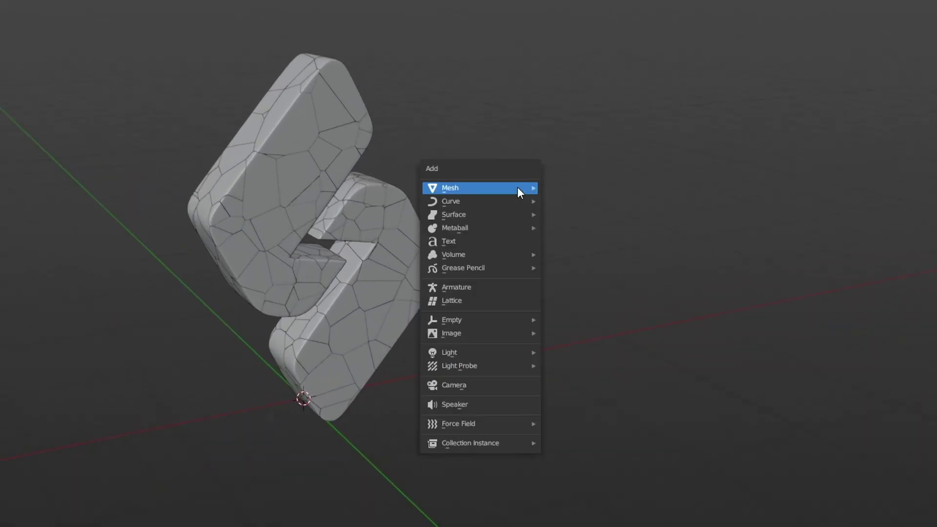
{"action": "mouse_move", "coordinate": [520, 187]}
{"action": "left_click", "coordinate": [568, 187]}
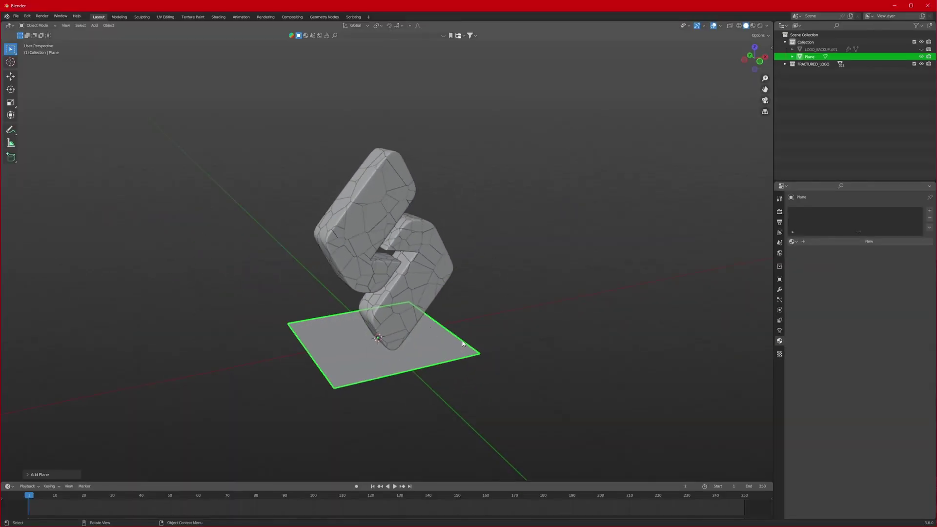
{"action": "mouse_move", "coordinate": [463, 343]}
{"action": "middle_mouse_down"}
{"action": "mouse_move", "coordinate": [464, 324]}
{"action": "mouse_move", "coordinate": [466, 344]}
{"action": "middle_mouse_up"}
{"action": "left_click", "coordinate": [444, 351]}
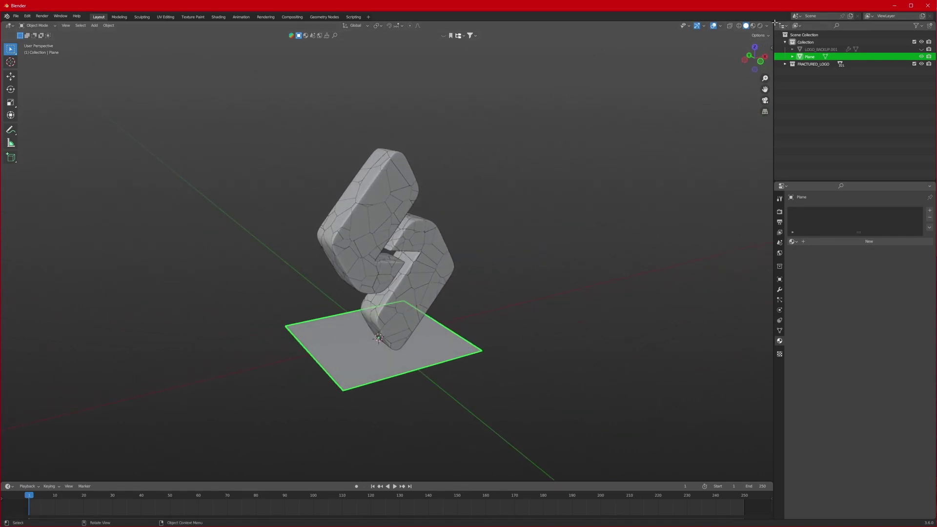
Step: Split the 3D viewport, turn the new area into a Geometry Node Editor, and create a new node tree for the plane
{"action": "left_click_drag", "start_coordinate": [773, 22], "coordinate": [414, 117]}
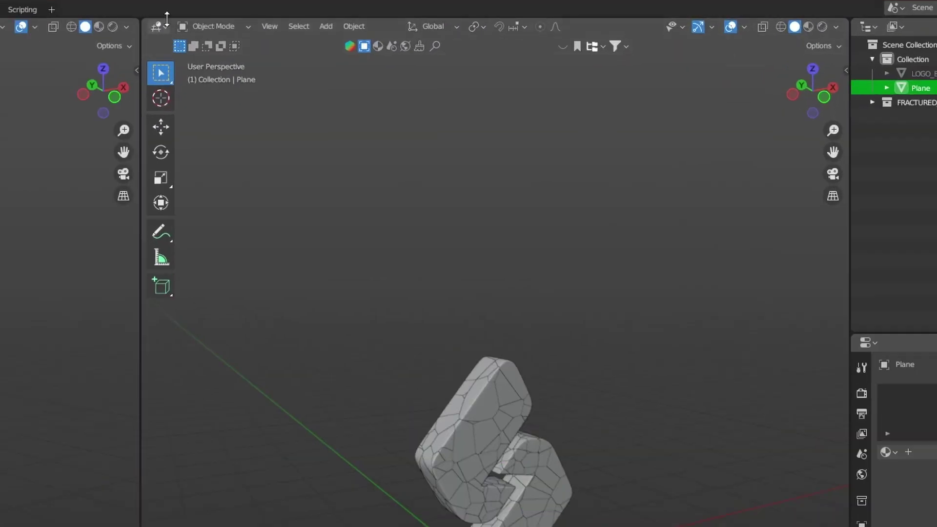
{"action": "left_click", "coordinate": [422, 26]}
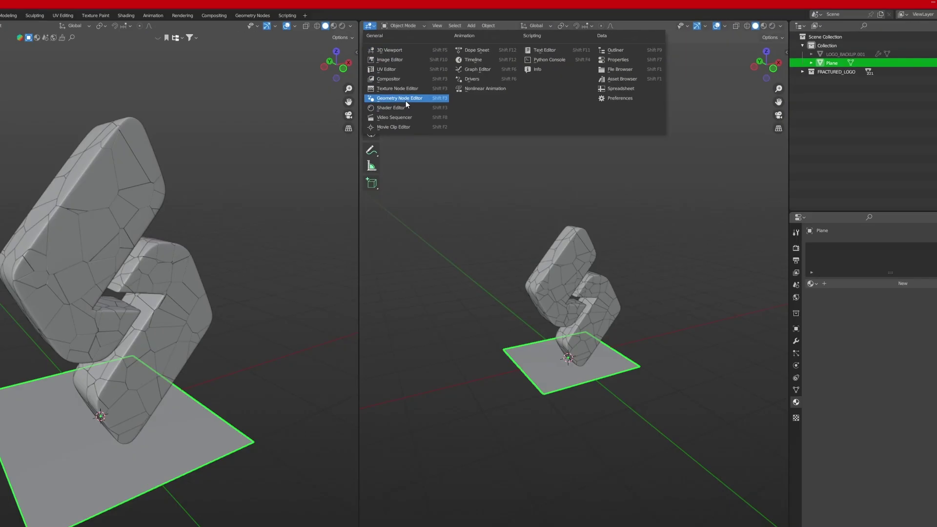
{"action": "left_click", "coordinate": [217, 161]}
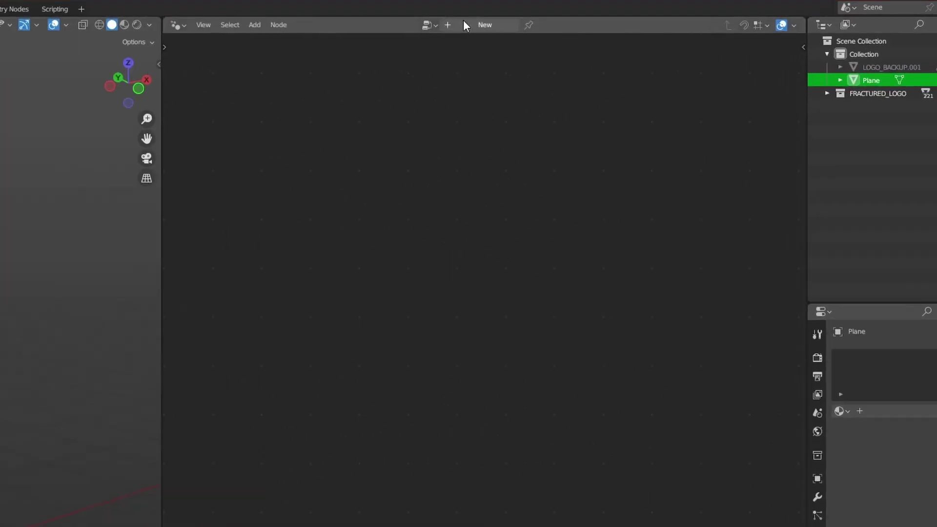
{"action": "left_click", "coordinate": [593, 26]}
{"action": "middle_click_drag", "start_coordinate": [459, 164], "coordinate": [544, 131]}
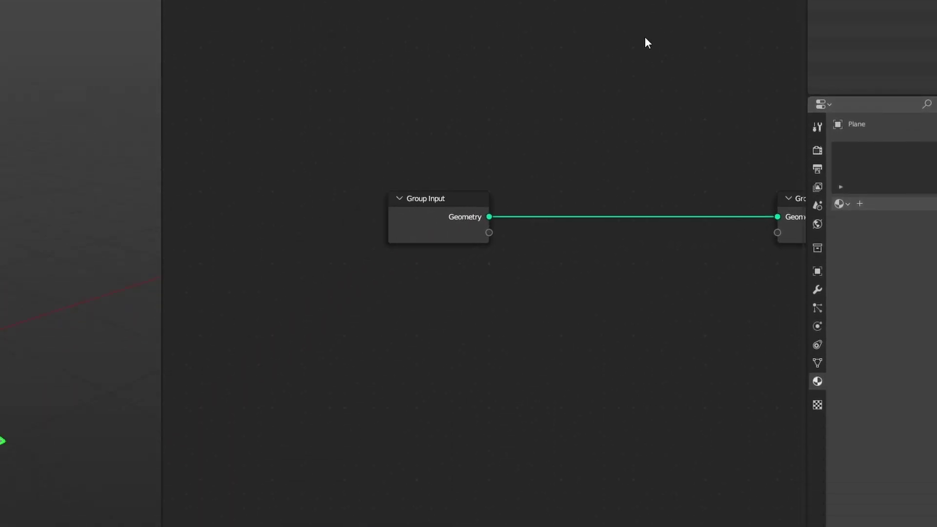
Step: Replace the Group Input node with a Collection Info node and connect its Instances to the Group Output's Geometry
{"action": "left_click", "coordinate": [433, 197]}
{"action": "key", "text": "x"}
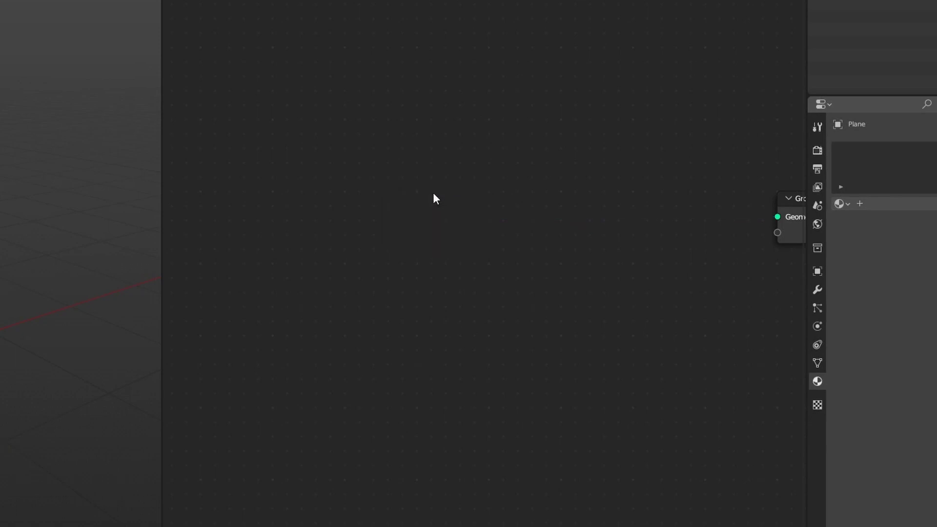
{"action": "key", "text": "shift+a"}
{"action": "left_click", "coordinate": [400, 137]}
{"action": "type", "text": "col"}
{"action": "left_click", "coordinate": [442, 162]}
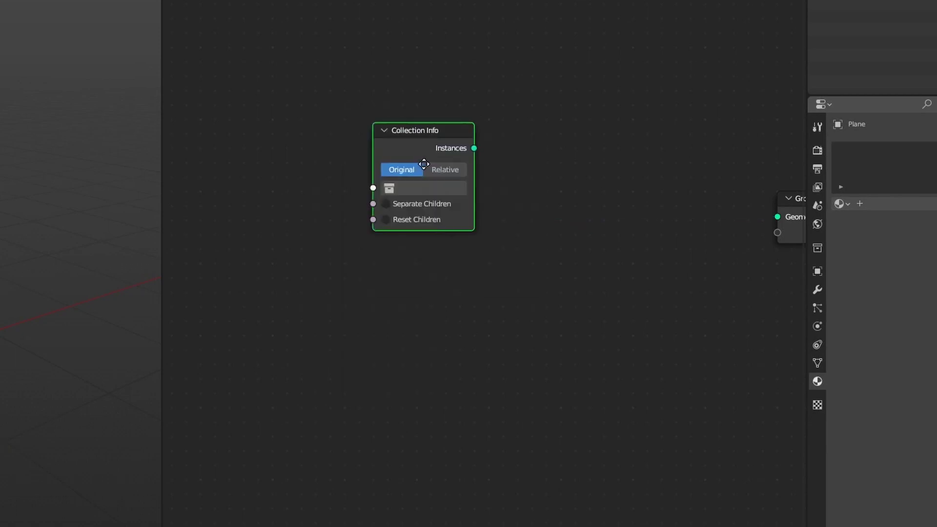
{"action": "left_click", "coordinate": [442, 167]}
{"action": "middle_click_drag", "start_coordinate": [592, 223], "coordinate": [464, 205]}
{"action": "left_click_drag", "start_coordinate": [365, 134], "coordinate": [648, 200]}
{"action": "middle_click_drag", "start_coordinate": [420, 241], "coordinate": [467, 239]}
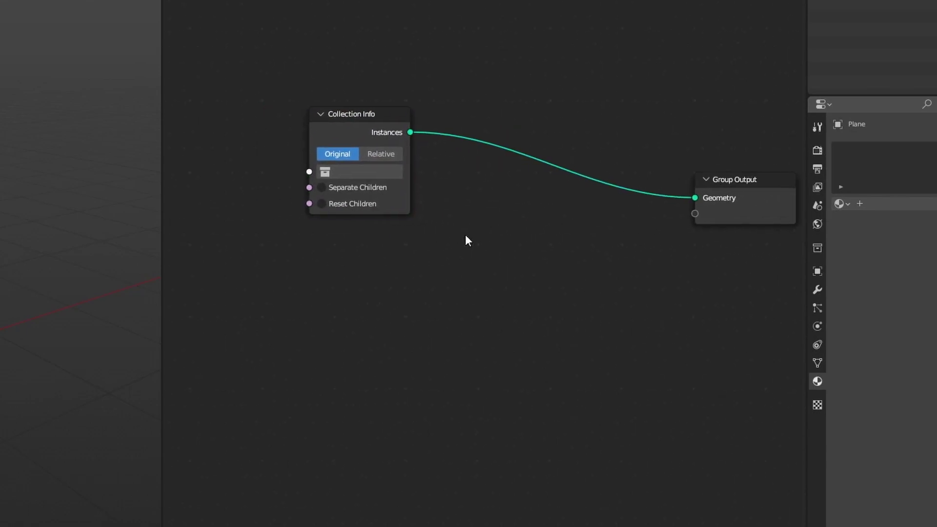
Step: Set the Collection Info node's collection to FRACTURED_LOGO and hide that collection in the viewport
{"action": "left_click", "coordinate": [346, 171]}
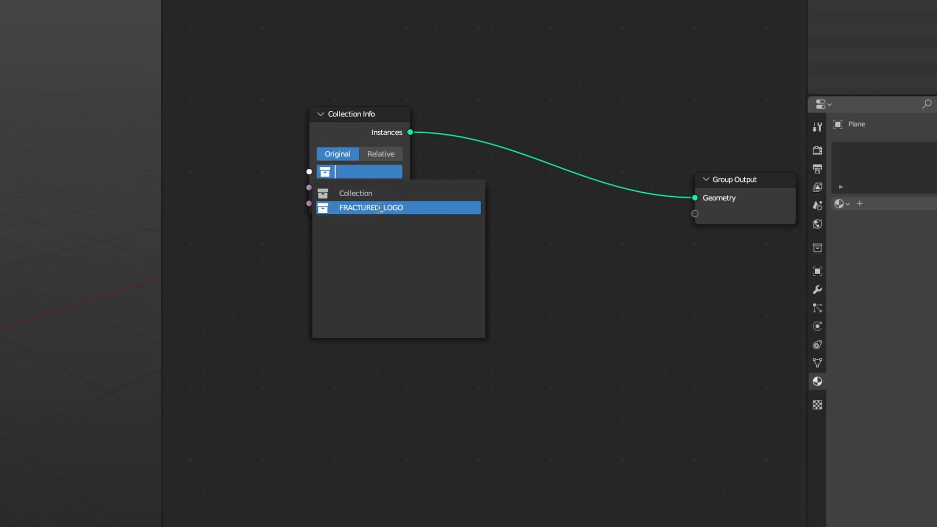
{"action": "left_click", "coordinate": [377, 207]}
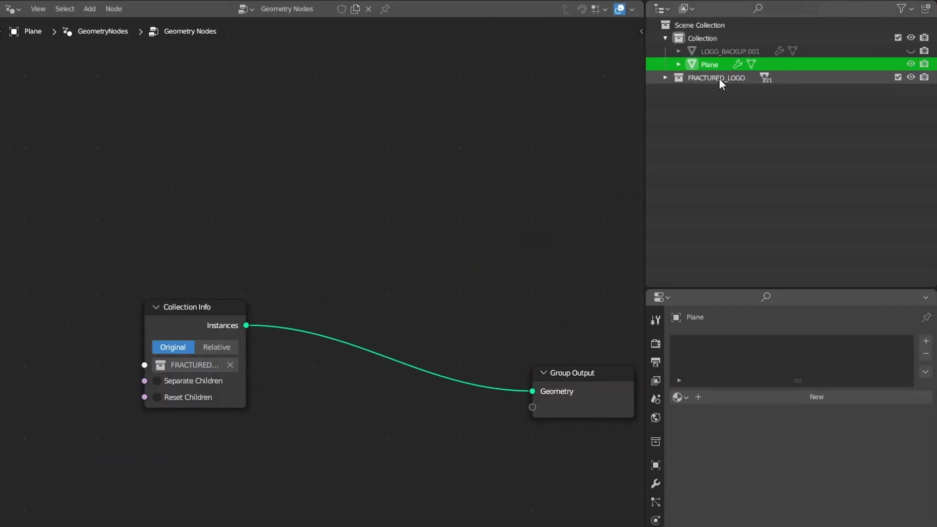
{"action": "left_click", "coordinate": [817, 64]}
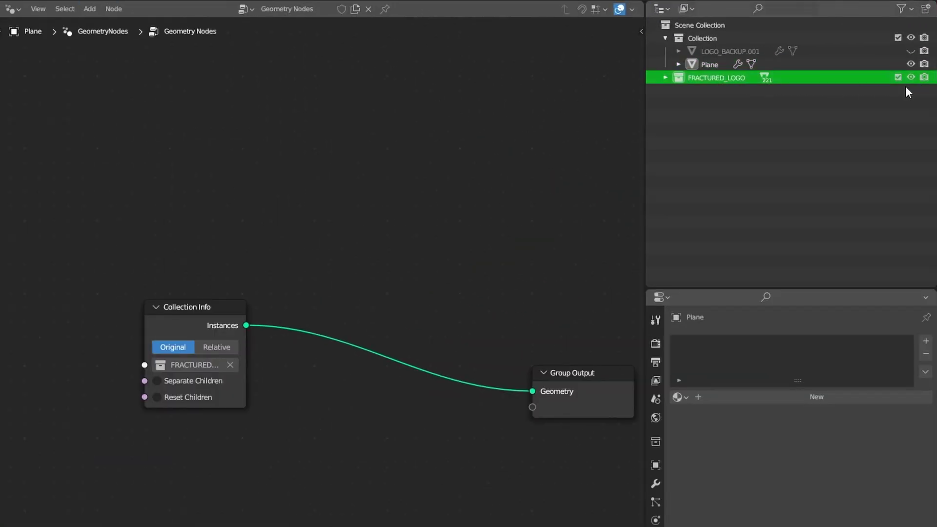
{"action": "left_click", "coordinate": [911, 77]}
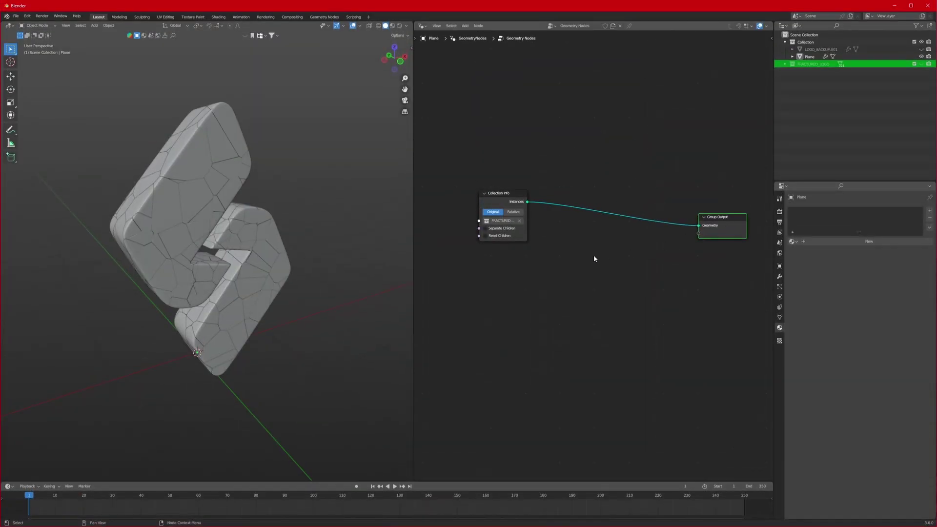
Step: Insert a Scale Instances node between Collection Info and Group Output, spacing the nodes apart
{"action": "scroll", "coordinate": [601, 257], "scroll_direction": "left", "scroll_amount": 2, "text": "ctrl"}
{"action": "left_click_drag", "start_coordinate": [537, 196], "coordinate": [484, 199]}
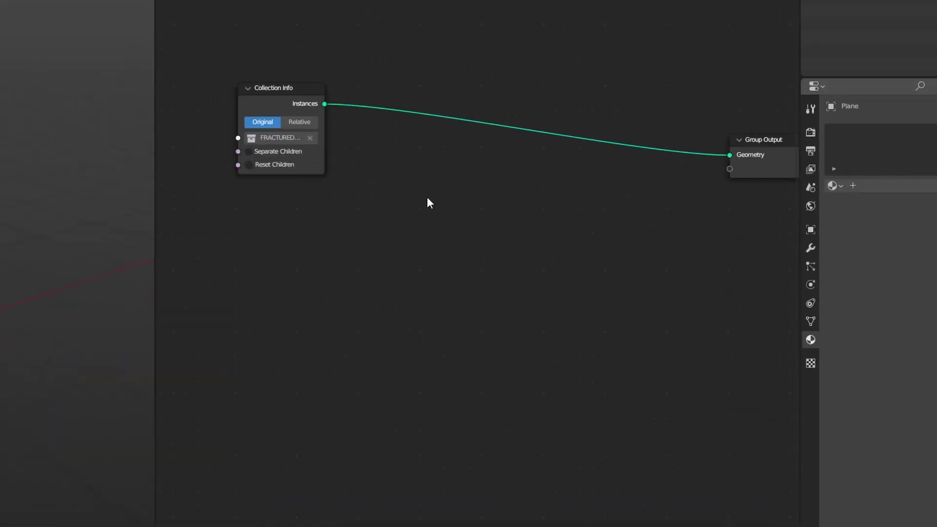
{"action": "key", "text": "shift+a"}
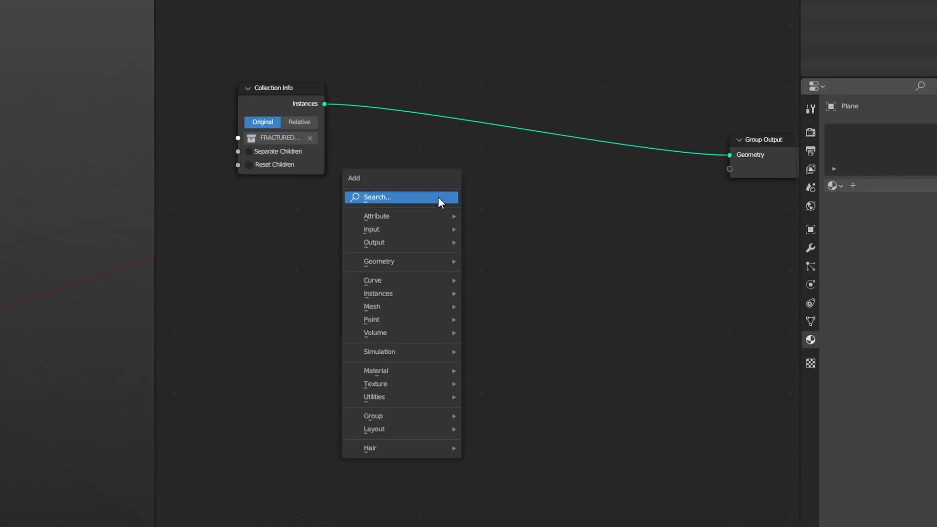
{"action": "type", "text": "scale"}
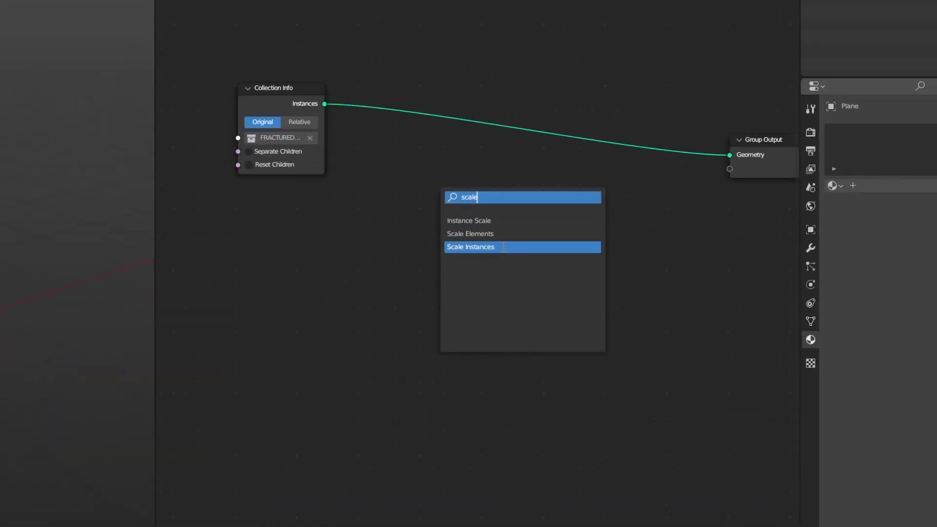
{"action": "left_click", "coordinate": [504, 247]}
{"action": "left_click", "coordinate": [543, 146]}
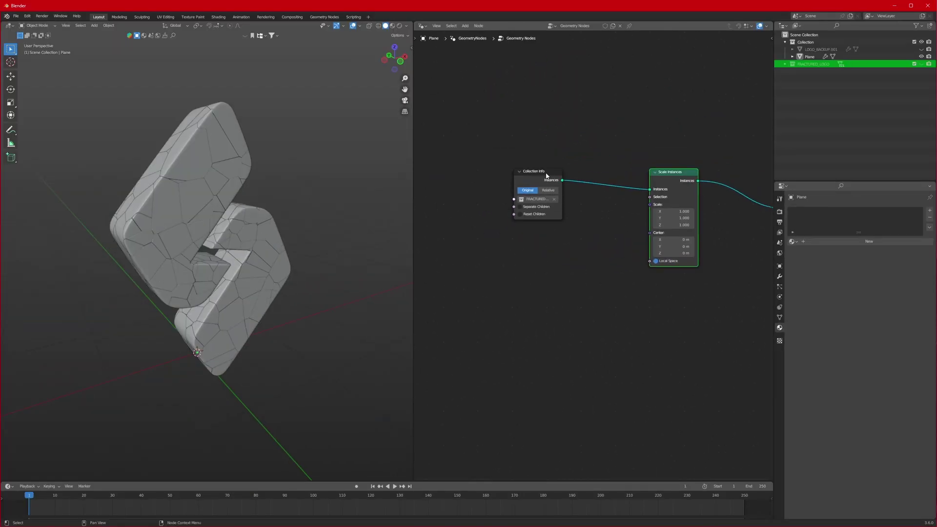
{"action": "left_click_drag", "start_coordinate": [546, 176], "coordinate": [516, 159]}
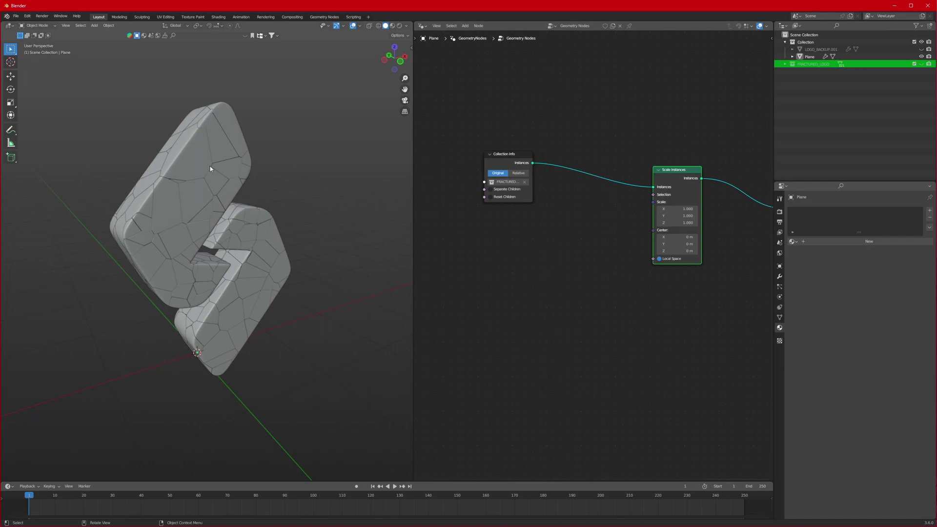
{"action": "scroll", "coordinate": [516, 197], "scroll_direction": "up", "scroll_amount": 1}
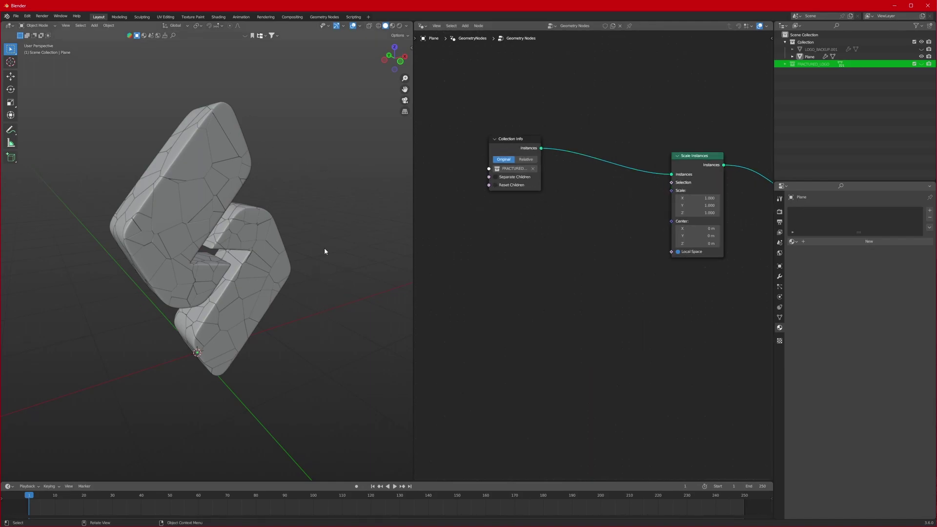
Step: Add a Plain Axes empty to the scene
{"action": "key", "text": "shift+a"}
{"action": "mouse_move", "coordinate": [286, 296]}
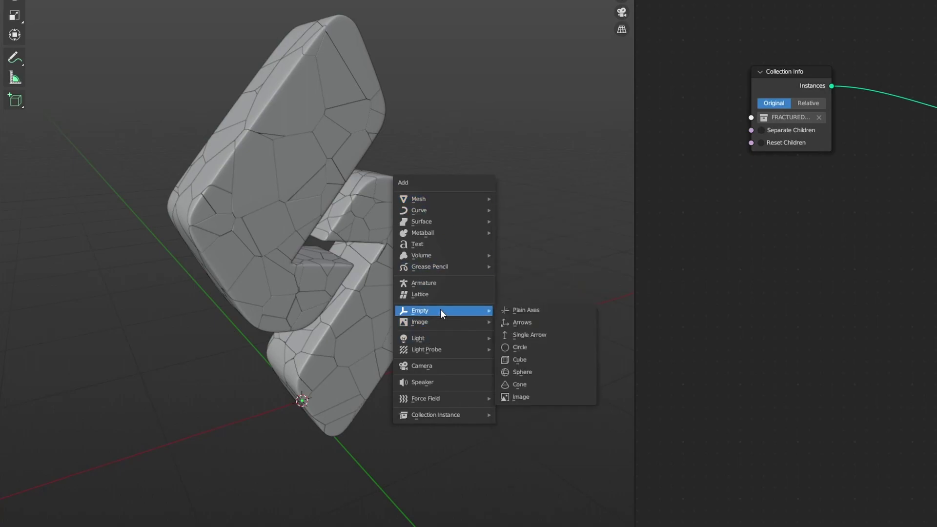
{"action": "left_click", "coordinate": [523, 313]}
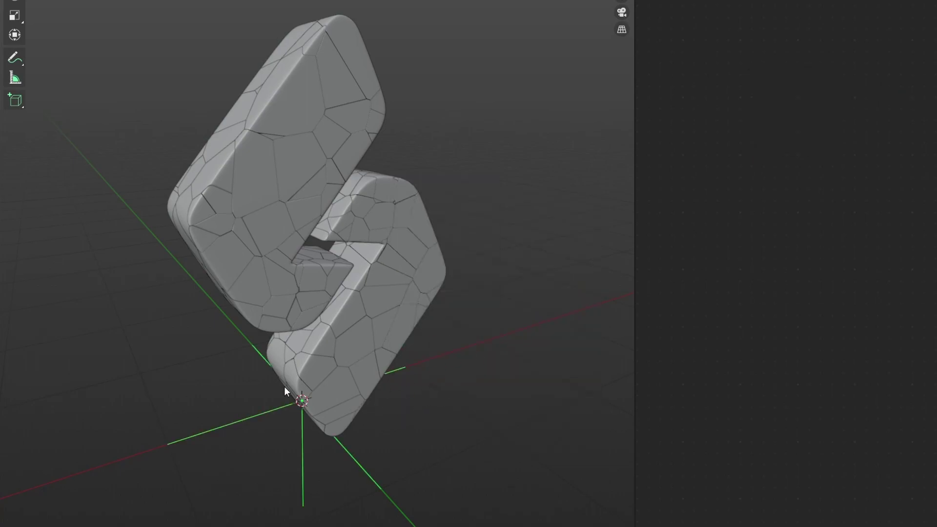
Step: Pin the plane's node tree and bring the empty into it as an Object Info node below Collection Info
{"action": "left_click", "coordinate": [329, 116]}
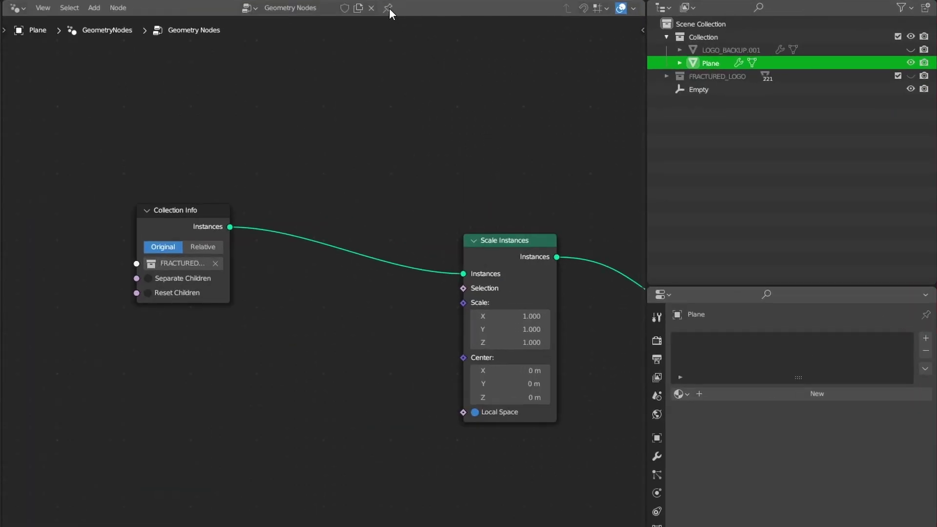
{"action": "left_click", "coordinate": [388, 7]}
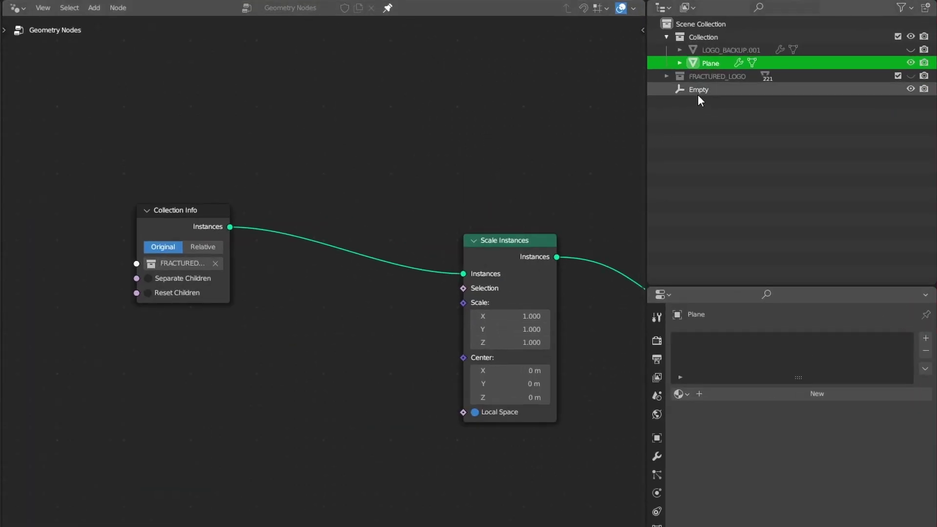
{"action": "left_click_drag", "start_coordinate": [701, 92], "coordinate": [244, 334]}
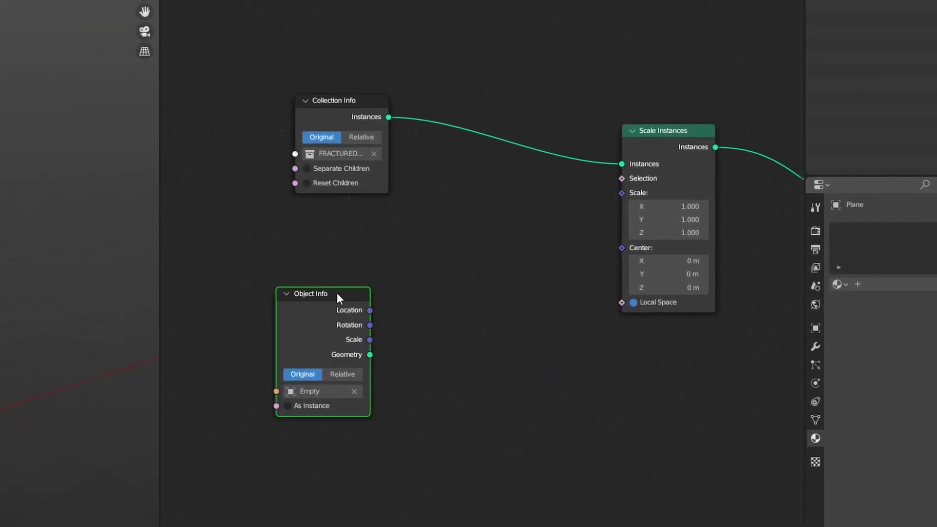
Step: Add a Position node below the Object Info node
{"action": "key", "text": "shift+a"}
{"action": "key", "text": "s"}
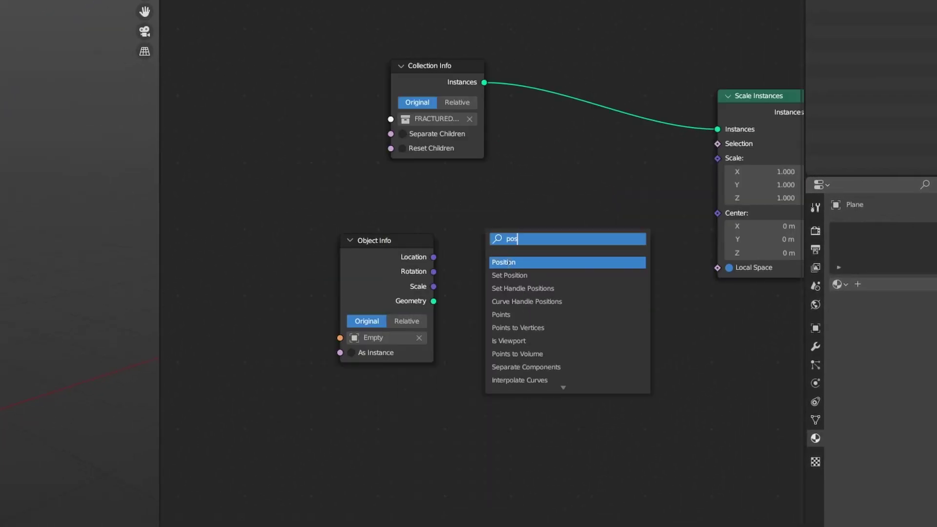
{"action": "left_click", "coordinate": [509, 262]}
{"action": "left_click", "coordinate": [389, 395]}
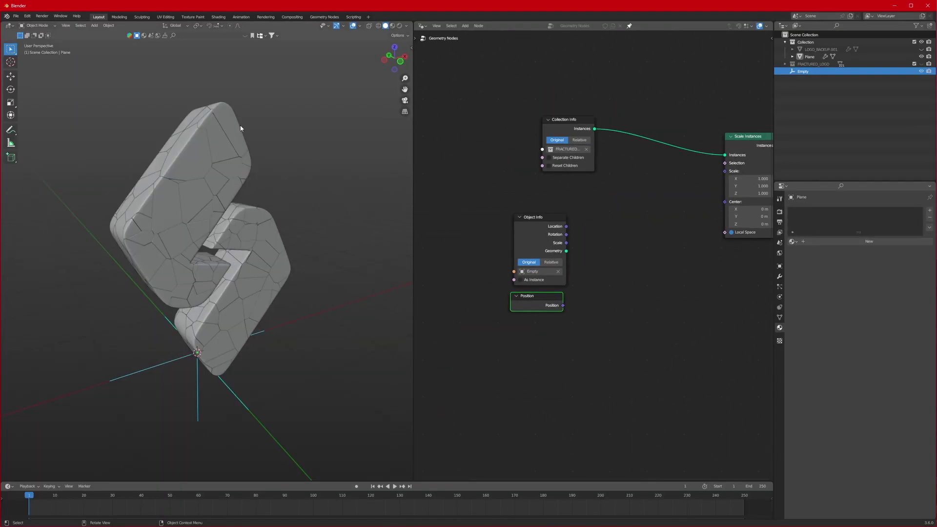
Step: Add a Vector Math node beside Object Info and set its operation to Distance
{"action": "key", "text": "shift+a"}
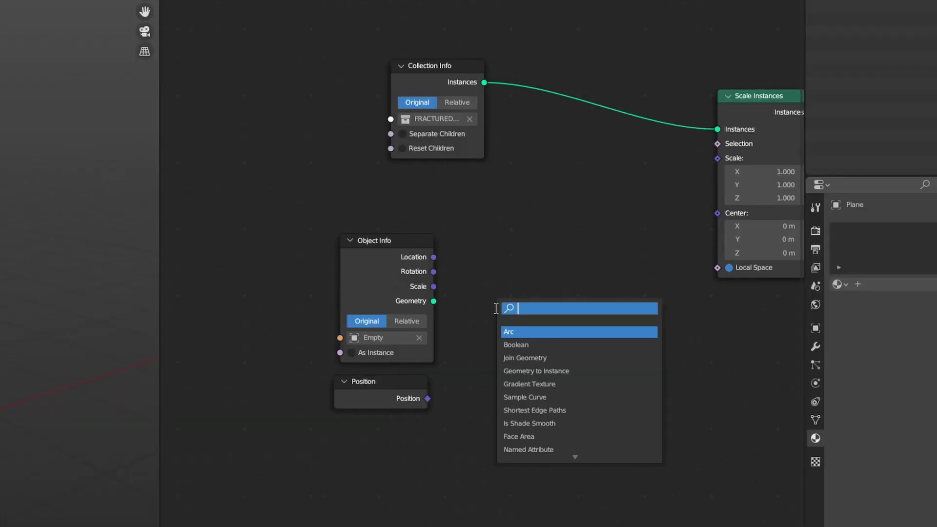
{"action": "type", "text": "vect"}
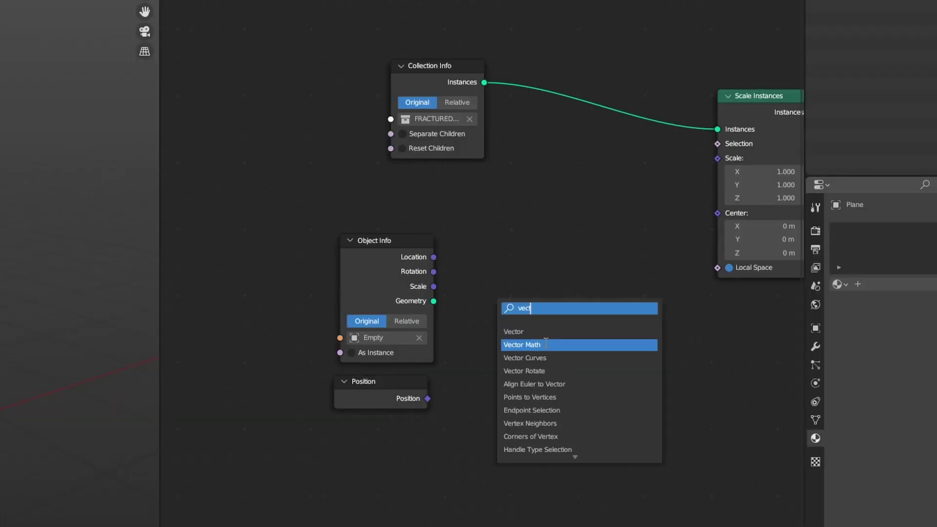
{"action": "left_click", "coordinate": [544, 343]}
{"action": "left_click", "coordinate": [517, 295]}
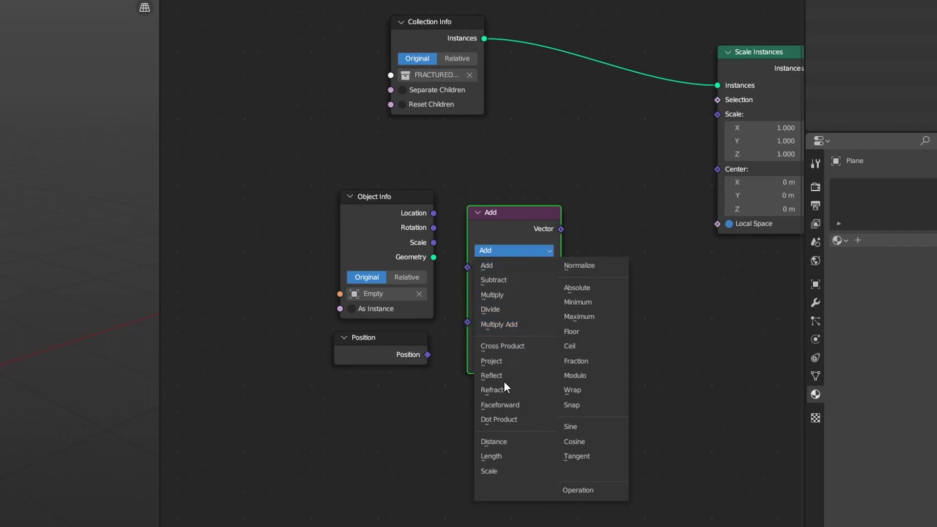
{"action": "left_click", "coordinate": [502, 440]}
Step: Connect the Object Info Location and the Position output to the two vector inputs of the Distance node
{"action": "left_click_drag", "start_coordinate": [366, 203], "coordinate": [343, 199]}
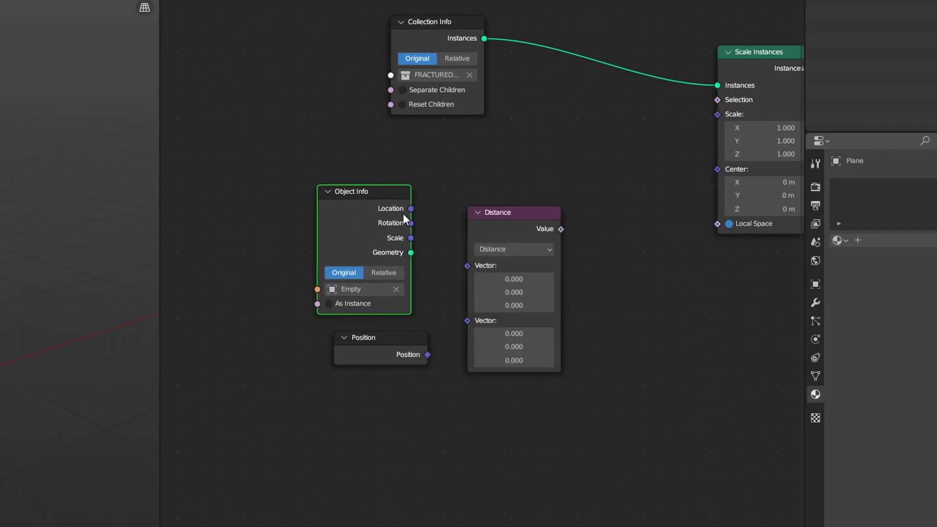
{"action": "left_click_drag", "start_coordinate": [434, 231], "coordinate": [469, 284]}
{"action": "left_click", "coordinate": [431, 353]}
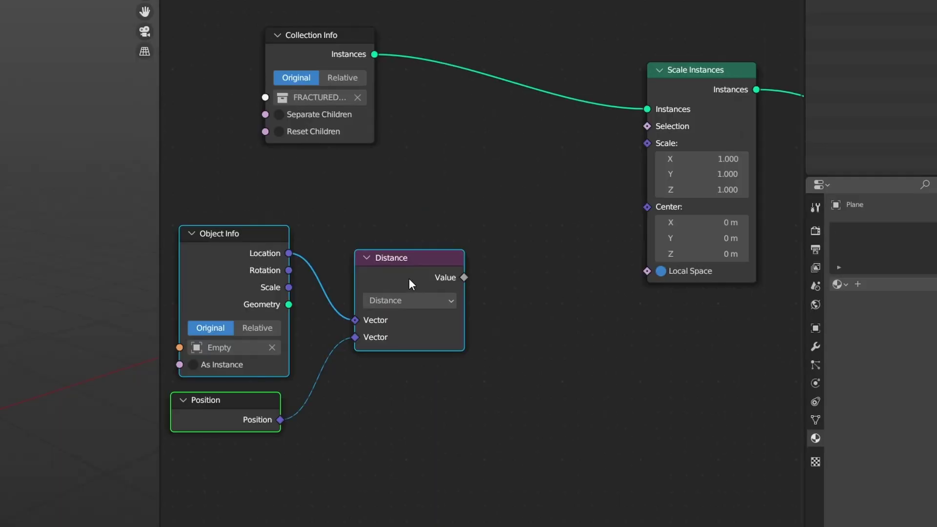
Step: Shift the distance nodes away from Scale Instances and connect the Distance value to its Scale input
{"action": "left_click_drag", "start_coordinate": [409, 278], "coordinate": [333, 274]}
{"action": "left_click", "coordinate": [333, 273]}
{"action": "left_click", "coordinate": [478, 246]}
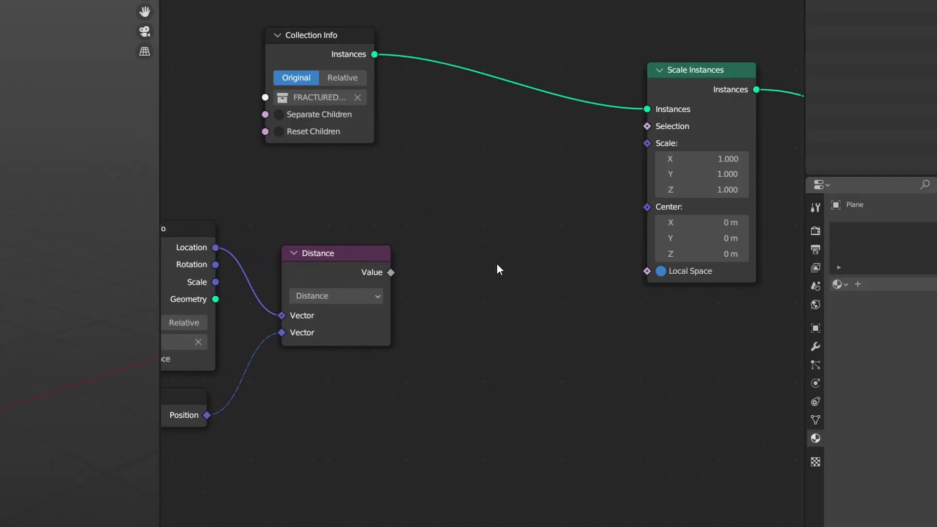
{"action": "left_click_drag", "start_coordinate": [391, 272], "coordinate": [647, 143]}
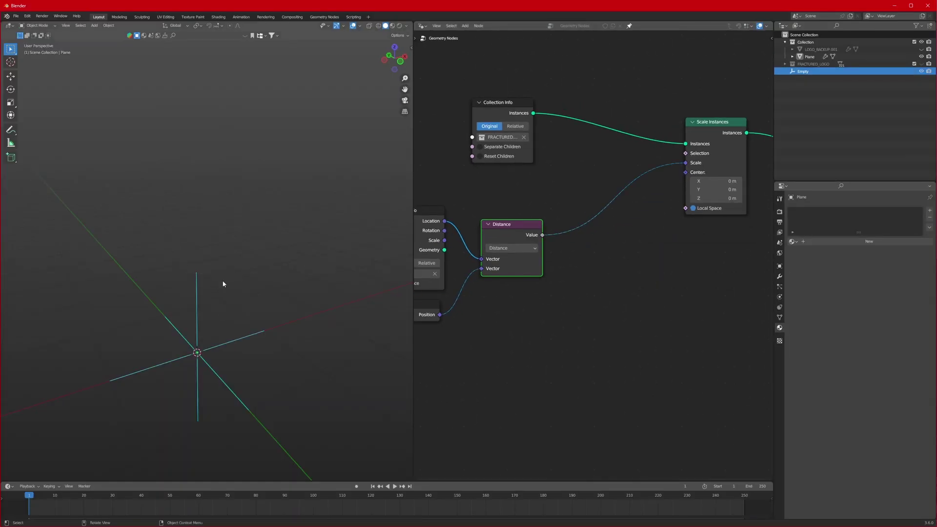
Step: Try moving the empty along the Z axis to test the distance-driven scaling
{"action": "key", "text": "g"}
{"action": "key", "text": "z"}
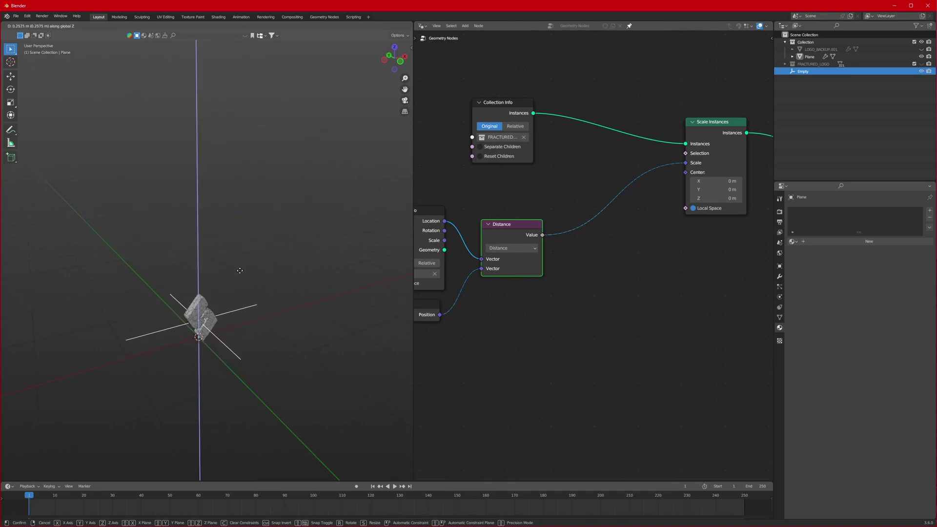
{"action": "right_click", "coordinate": [253, 188]}
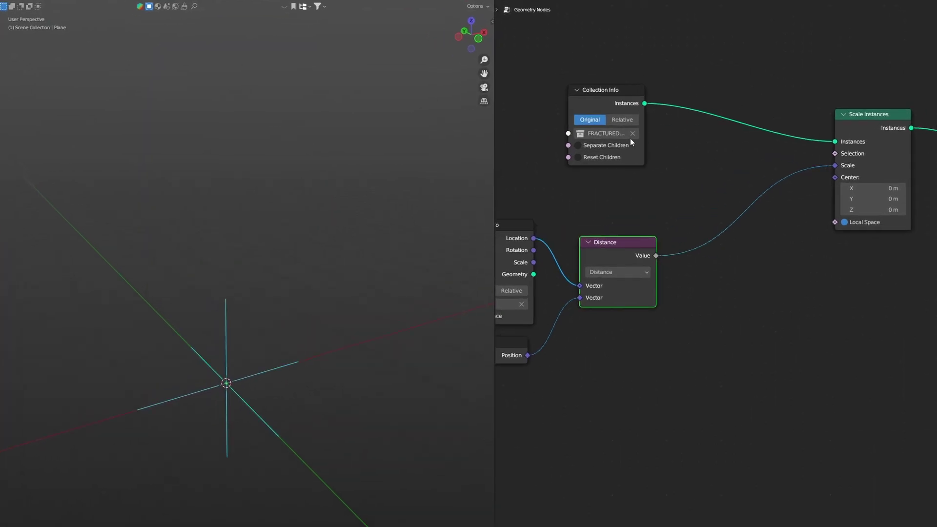
Step: Enable Separate Children on the Collection Info node and test the scaling by moving the empty along Z
{"action": "left_click", "coordinate": [578, 145]}
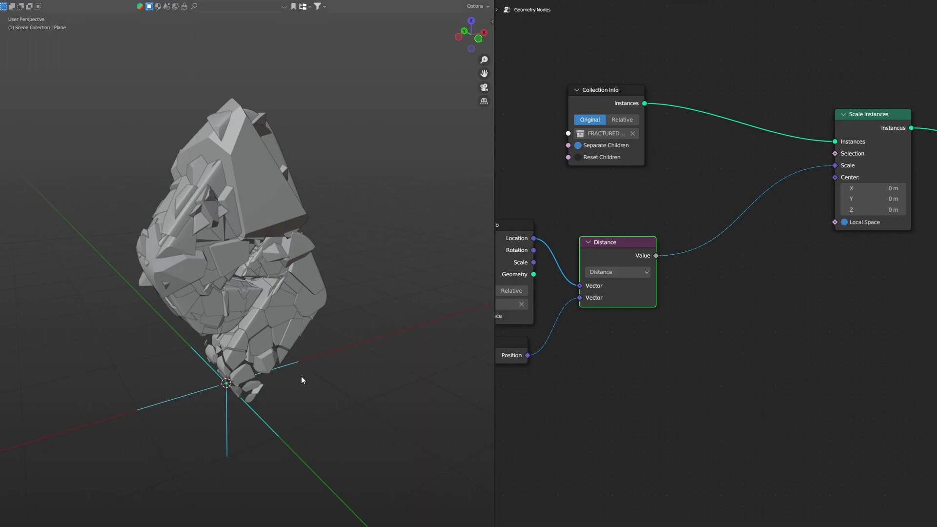
{"action": "key", "text": "g"}
{"action": "key", "text": "z"}
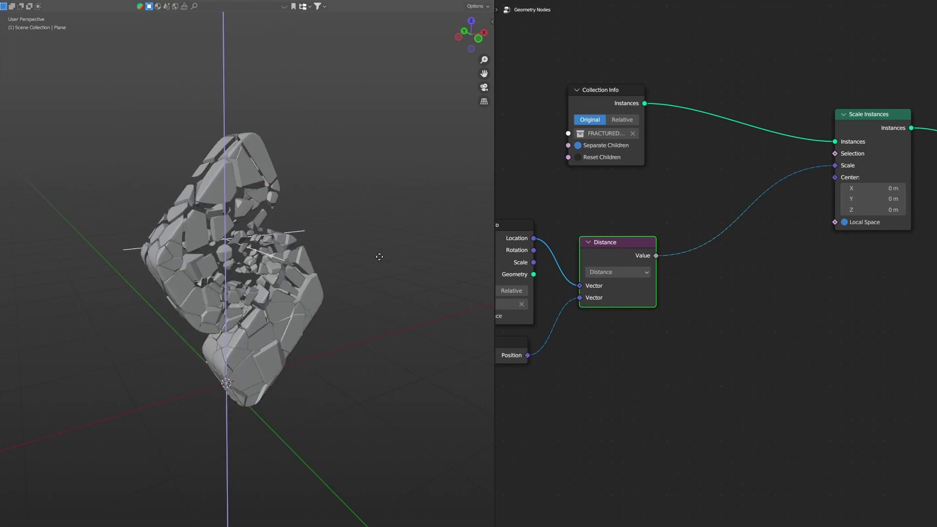
{"action": "right_click", "coordinate": [393, 316]}
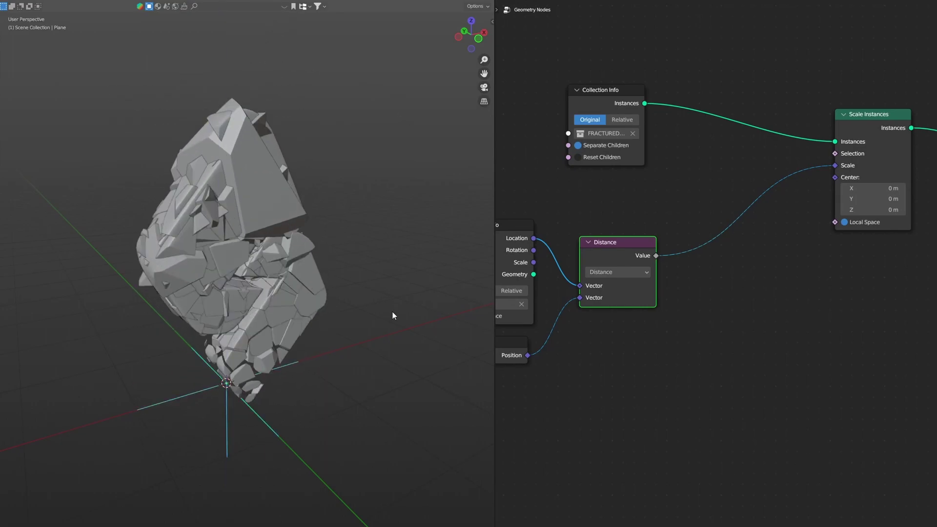
Step: Insert a Map Range node between the Distance value and the Scale input of Scale Instances
{"action": "key", "text": "shift+a"}
{"action": "type", "text": "map"}
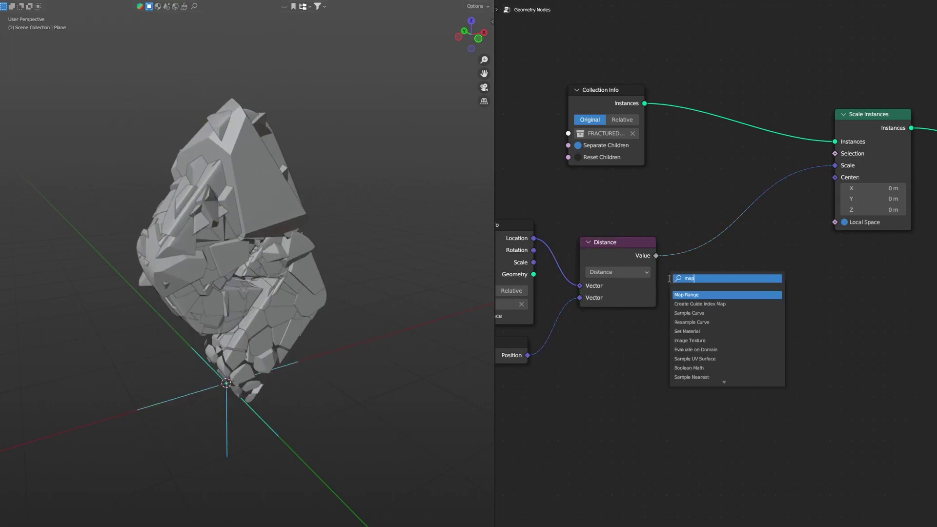
{"action": "key", "text": "Return"}
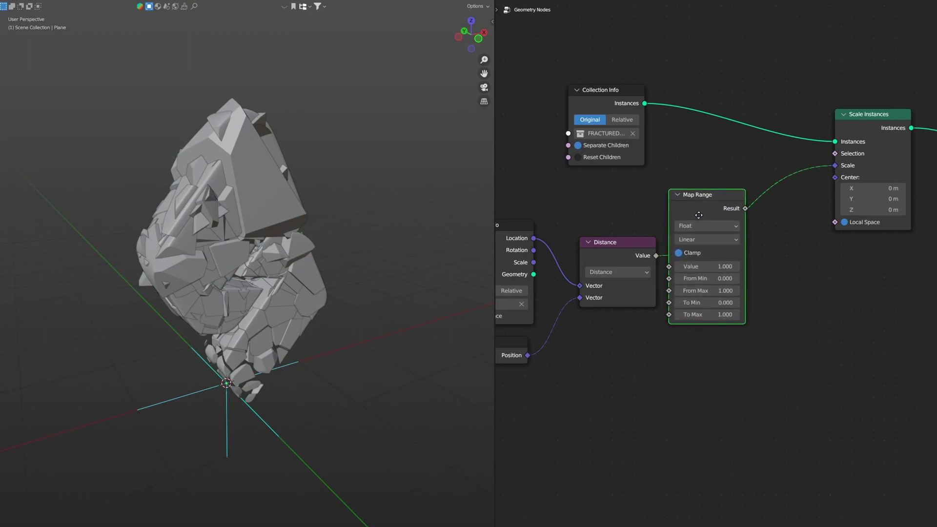
Step: Raise the empty along the Z axis to just above the top of the fractured logo
{"action": "key", "text": "g"}
{"action": "key", "text": "z"}
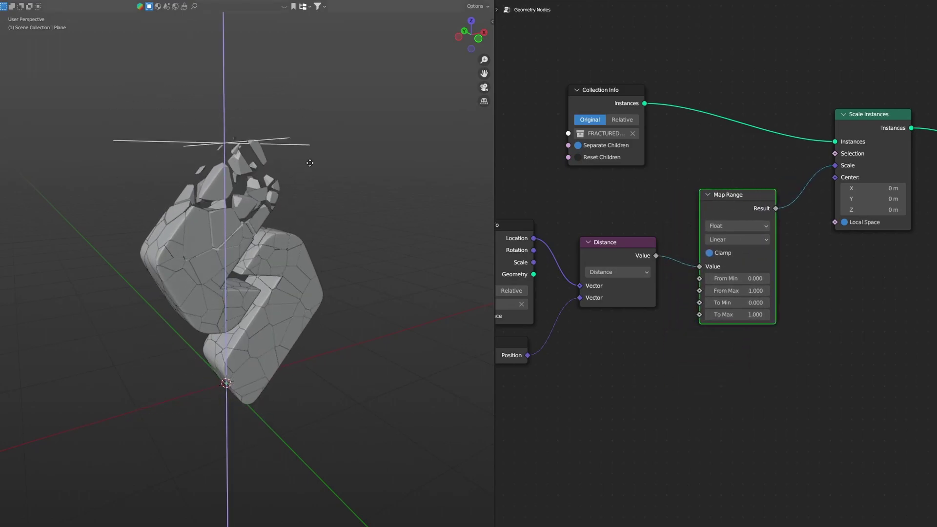
{"action": "left_click", "coordinate": [324, 175]}
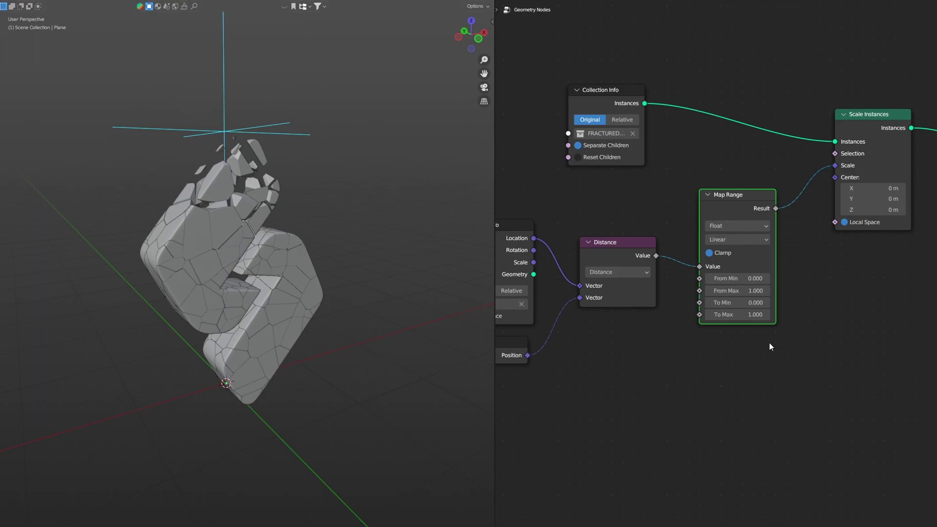
Step: Set the Map Range node's From Min to 1 and From Max to 2.25
{"action": "left_click", "coordinate": [746, 278]}
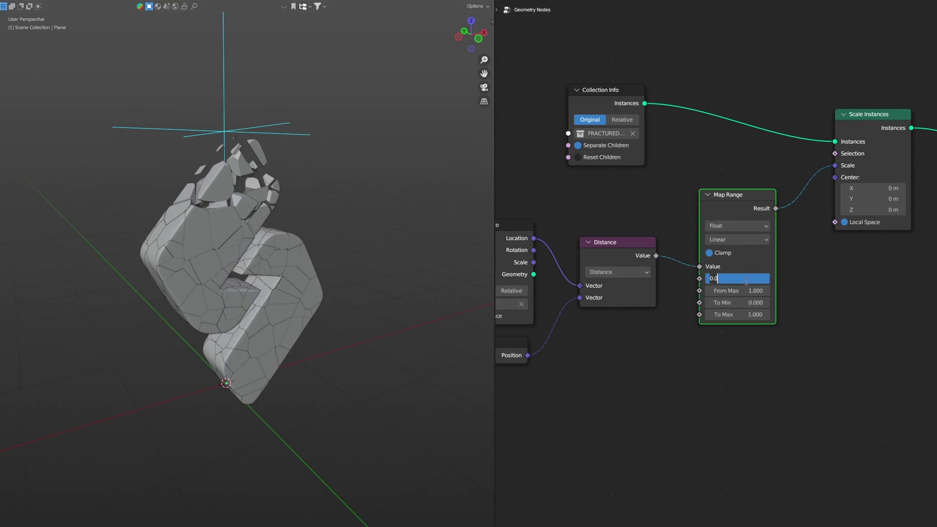
{"action": "type", "text": "1"}
{"action": "key", "text": "Return"}
{"action": "left_click", "coordinate": [756, 291]}
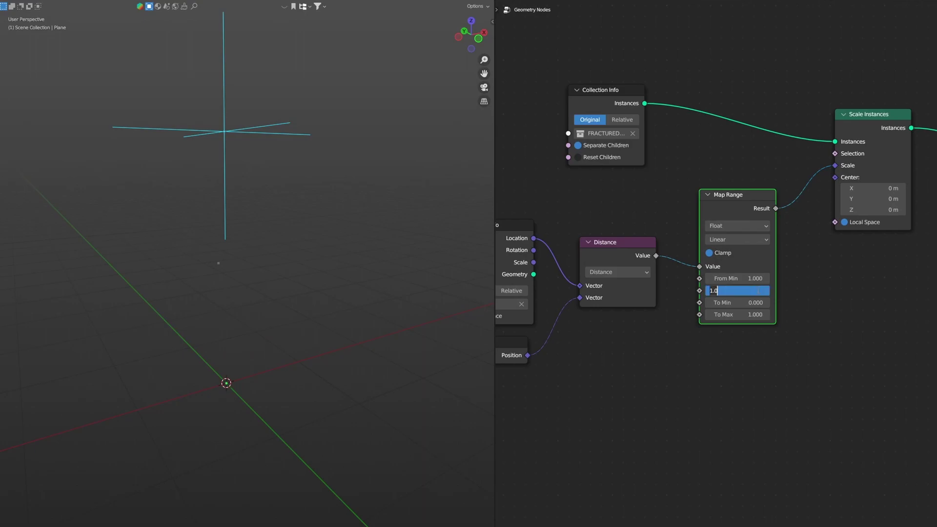
{"action": "type", "text": "2.25"}
{"action": "key", "text": "Return"}
{"action": "left_click", "coordinate": [754, 302]}
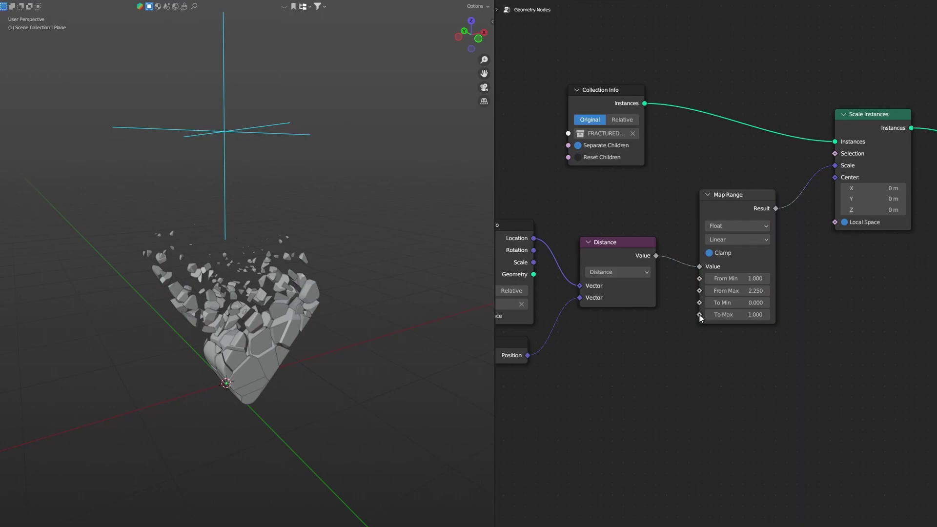
Step: Move the empty slightly higher along the Z axis
{"action": "scroll", "coordinate": [700, 317], "scroll_direction": "down", "scroll_amount": 1}
{"action": "key", "text": "g"}
{"action": "key", "text": "z"}
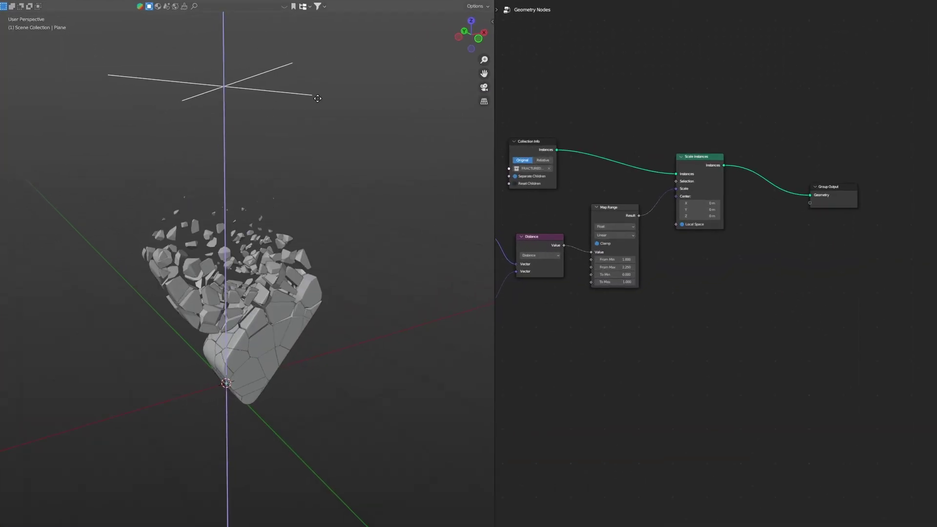
{"action": "left_click", "coordinate": [318, 102]}
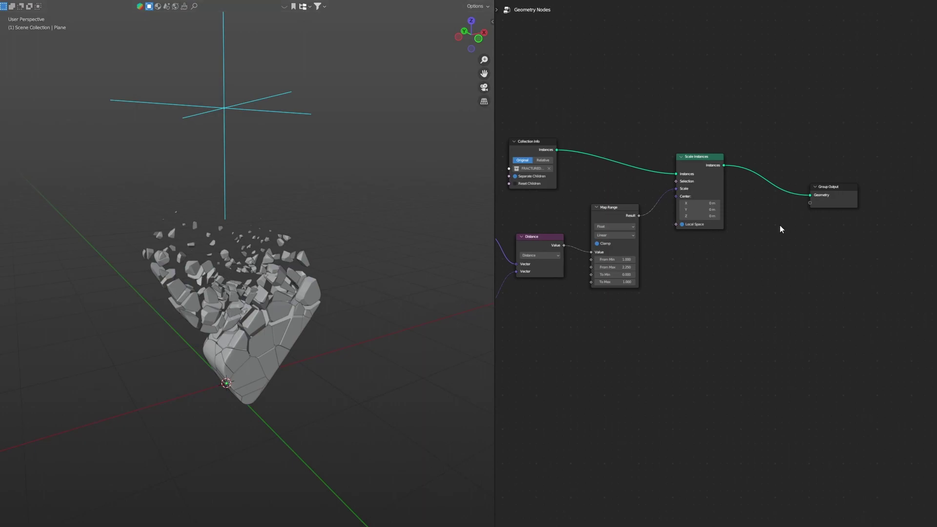
Step: Shift Group Output away and insert a Set Position node between it and Scale Instances
{"action": "left_click_drag", "start_coordinate": [829, 194], "coordinate": [895, 174]}
{"action": "key", "text": "shift+a"}
{"action": "left_click", "coordinate": [793, 225]}
{"action": "type", "text": "set"}
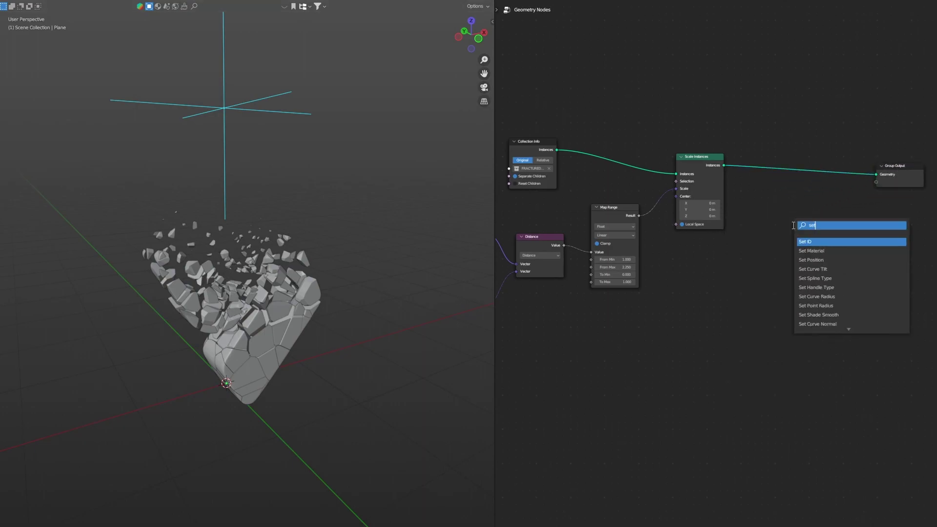
{"action": "left_click", "coordinate": [834, 258]}
{"action": "left_click", "coordinate": [822, 162]}
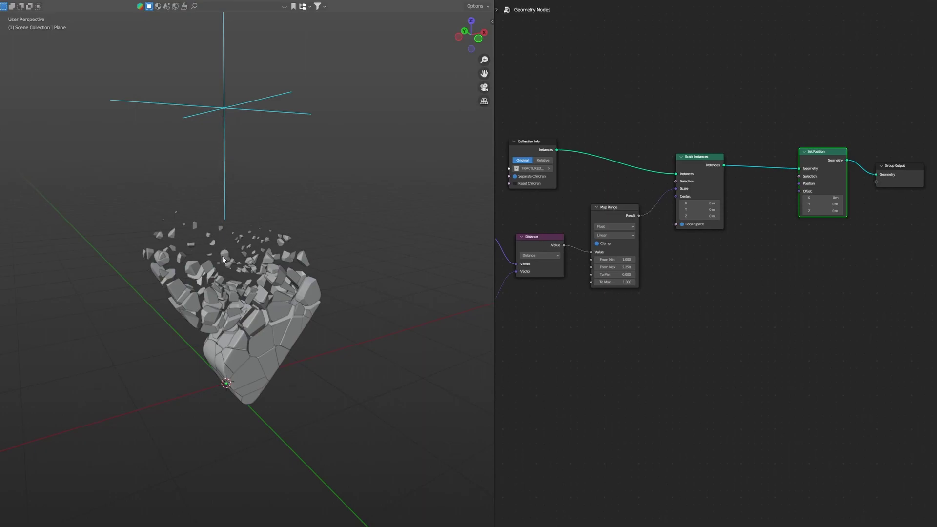
{"action": "left_click", "coordinate": [862, 290]}
Step: Duplicate the Object Info and Position nodes and place the copies below the Map Range node
{"action": "middle_click_drag", "start_coordinate": [698, 325], "coordinate": [702, 297]}
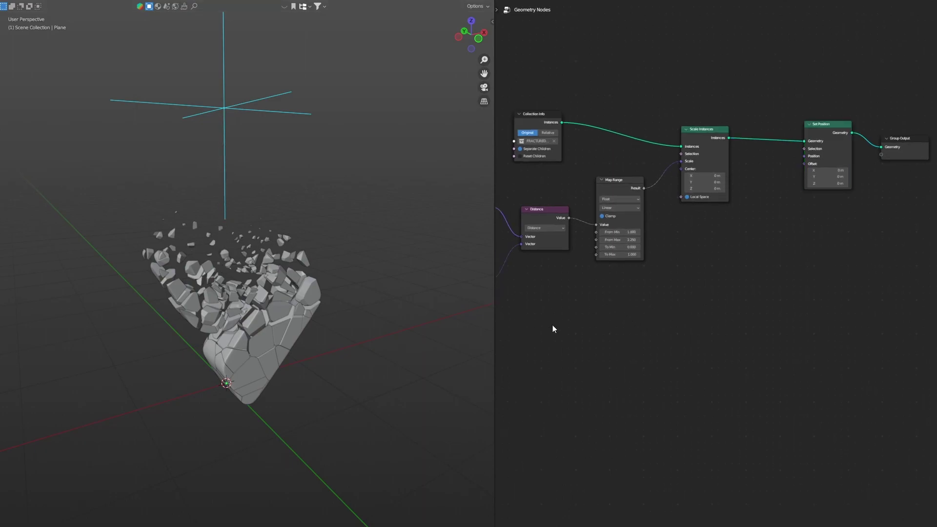
{"action": "middle_click_drag", "start_coordinate": [553, 325], "coordinate": [753, 320]}
{"action": "scroll", "coordinate": [703, 297], "scroll_direction": "up", "scroll_amount": 5}
{"action": "left_click_drag", "start_coordinate": [658, 106], "coordinate": [611, 285]}
{"action": "middle_click_drag", "start_coordinate": [763, 291], "coordinate": [711, 317]}
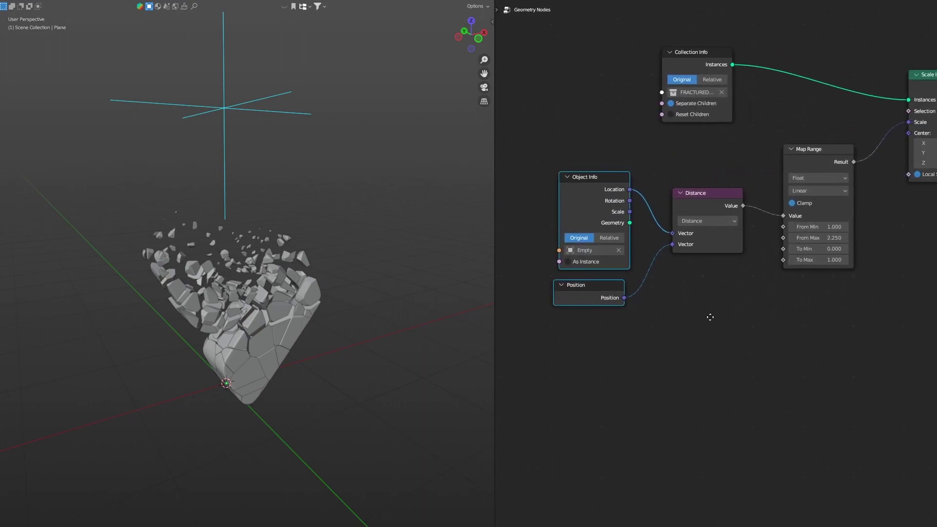
{"action": "scroll", "coordinate": [708, 315], "scroll_direction": "up", "scroll_amount": 1}
{"action": "key", "text": "shift+d"}
{"action": "left_click", "coordinate": [833, 357]}
Step: Add a Mix node beside the duplicated Object Info node and set its data type to Color
{"action": "middle_click_drag", "start_coordinate": [892, 322], "coordinate": [714, 272]}
{"action": "left_click", "coordinate": [728, 270]}
{"action": "key", "text": "shift+a"}
{"action": "left_click", "coordinate": [730, 268]}
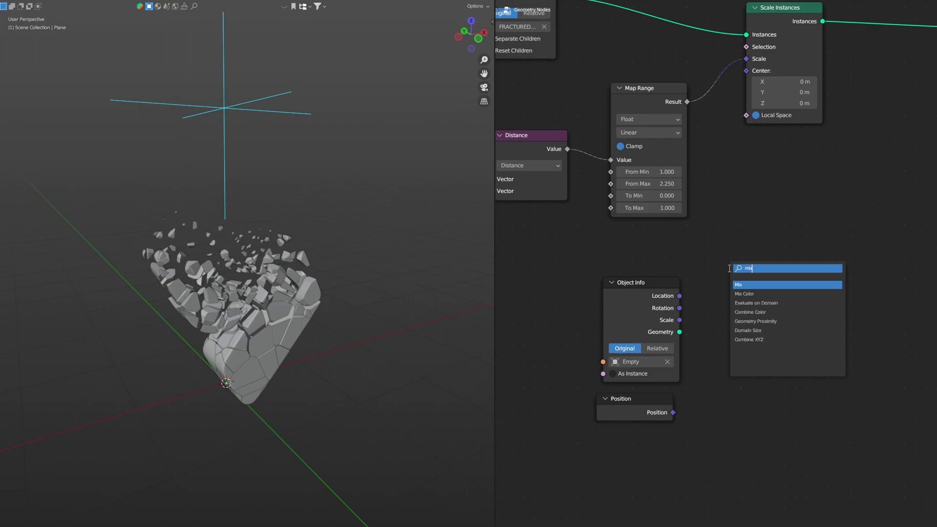
{"action": "key", "text": "Return"}
{"action": "left_click", "coordinate": [744, 261]}
{"action": "left_click", "coordinate": [768, 279]}
{"action": "left_click", "coordinate": [757, 312]}
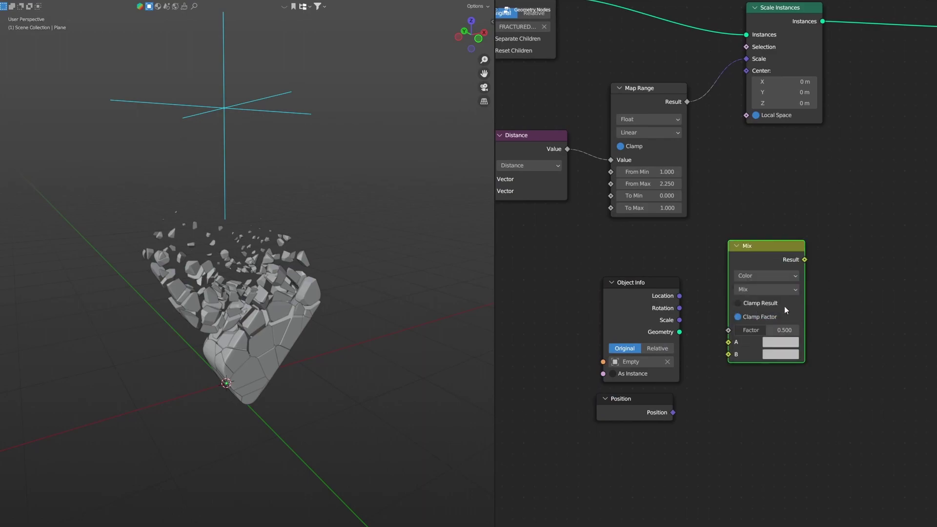
Step: Feed the duplicated Location and Position outputs into Mix inputs A and B, and its Result into Set Position's Position
{"action": "left_click_drag", "start_coordinate": [679, 296], "coordinate": [702, 305]}
{"action": "left_click_drag", "start_coordinate": [673, 413], "coordinate": [727, 368]}
{"action": "scroll", "coordinate": [837, 255], "scroll_direction": "down", "scroll_amount": 3}
{"action": "middle_click_drag", "start_coordinate": [866, 240], "coordinate": [750, 308]}
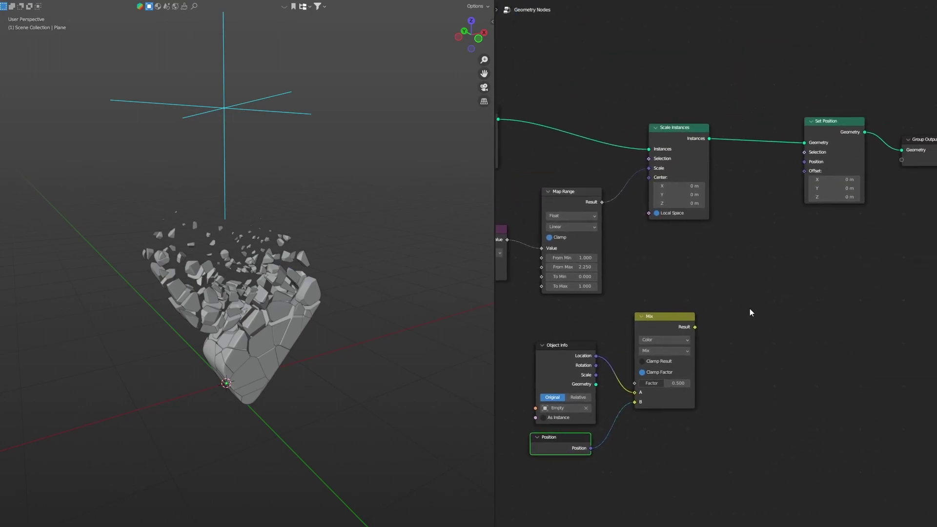
{"action": "left_click_drag", "start_coordinate": [729, 298], "coordinate": [807, 161]}
Step: Connect the Distance value to the Mix node's Factor and test it by moving the empty along Z
{"action": "middle_click_drag", "start_coordinate": [535, 320], "coordinate": [634, 296]}
{"action": "mouse_move", "coordinate": [586, 227]}
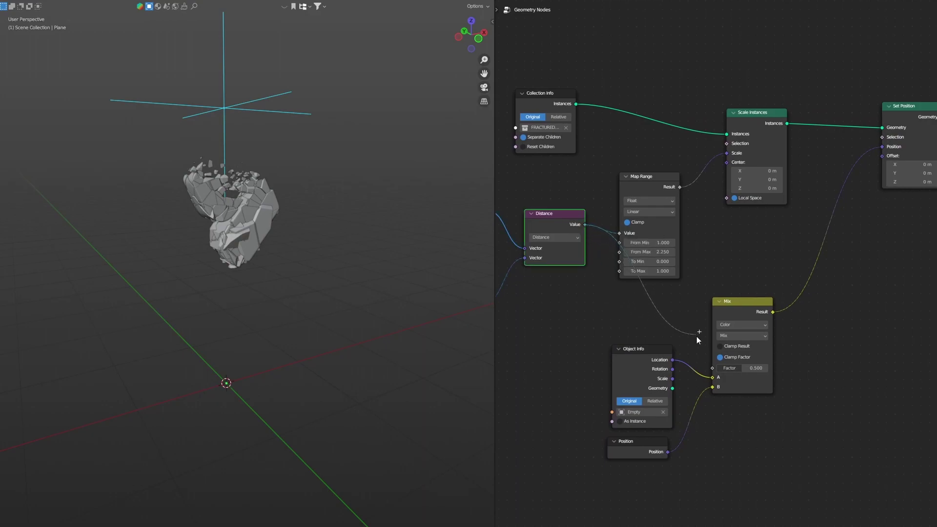
{"action": "left_click_drag", "start_coordinate": [716, 371], "coordinate": [716, 371]}
{"action": "key", "text": "g"}
{"action": "key", "text": "z"}
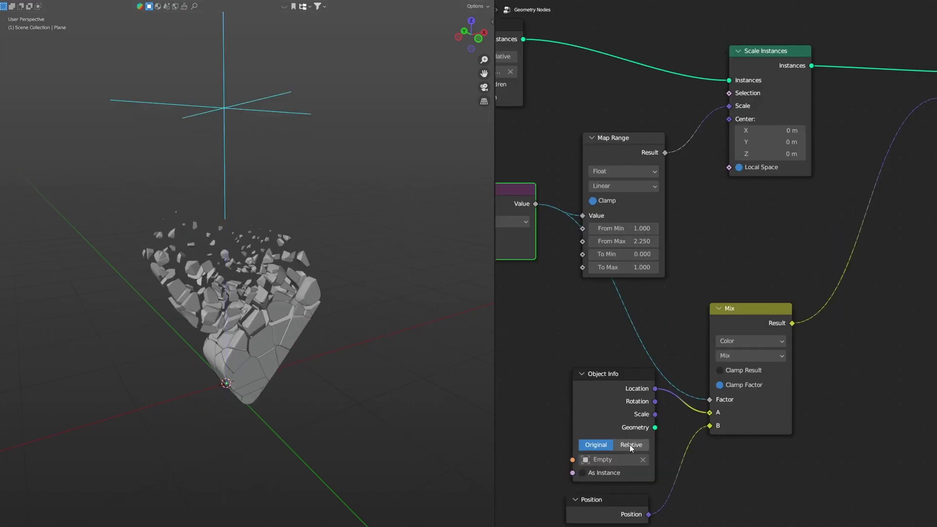
Step: Switch both Object Info nodes and the Collection Info node from Original to Relative
{"action": "left_click", "coordinate": [631, 444]}
{"action": "middle_click_drag", "start_coordinate": [567, 322], "coordinate": [772, 338]}
{"action": "left_click", "coordinate": [581, 257]}
{"action": "middle_click_drag", "start_coordinate": [698, 86], "coordinate": [670, 146]}
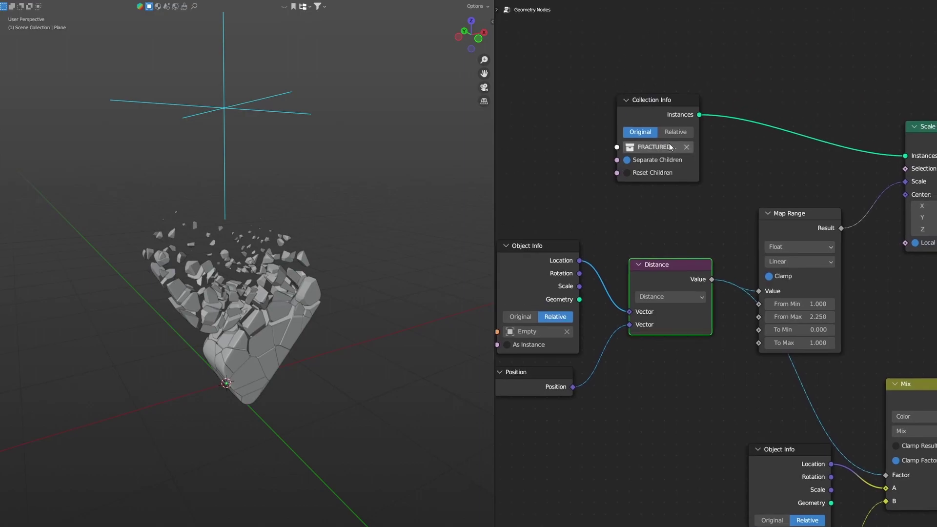
{"action": "left_click", "coordinate": [676, 131]}
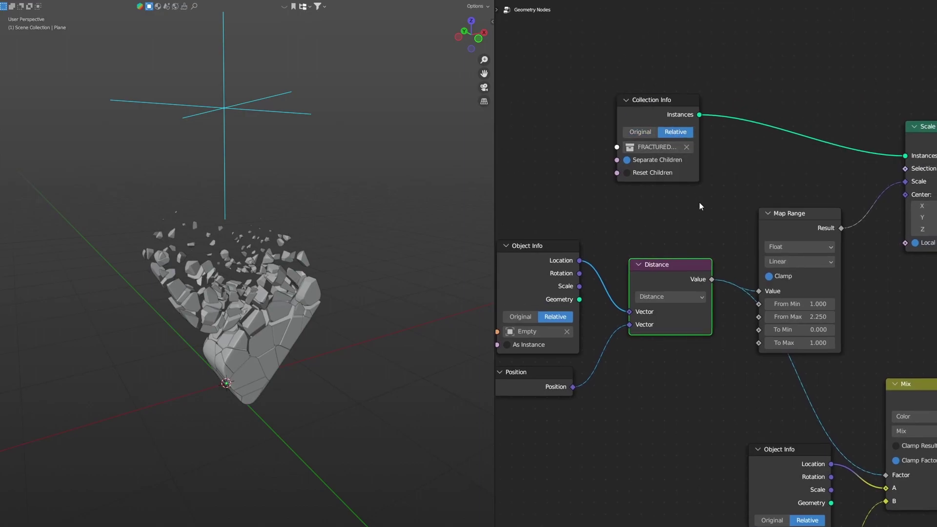
Step: Select the empty and try moving it to test how the pieces follow
{"action": "middle_click_drag", "start_coordinate": [668, 403], "coordinate": [465, 232]}
{"action": "left_click", "coordinate": [282, 98]}
{"action": "key", "text": "g"}
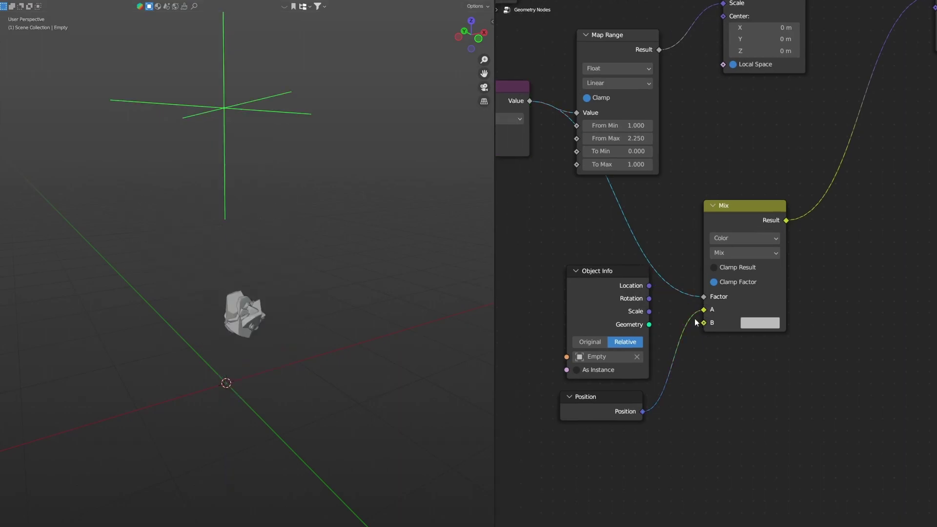
Step: Swap the Mix inputs so Position feeds A and the Object Info Location feeds B
{"action": "left_click_drag", "start_coordinate": [695, 319], "coordinate": [703, 310]}
{"action": "scroll", "coordinate": [674, 228], "scroll_direction": "down", "scroll_amount": 2}
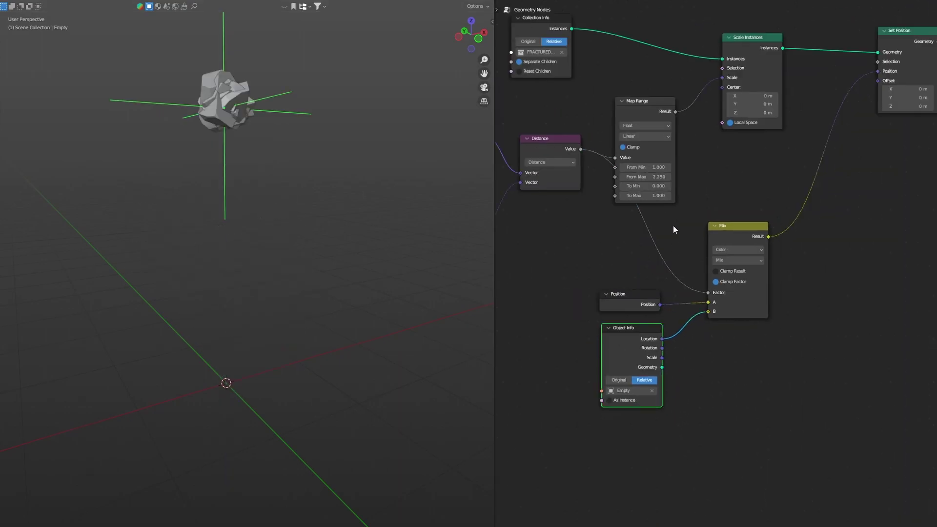
{"action": "middle_click_drag", "start_coordinate": [673, 228], "coordinate": [723, 256]}
Step: Duplicate the Map Range node and insert the copy between the Distance value and the Mix Factor
{"action": "left_click_drag", "start_coordinate": [616, 174], "coordinate": [609, 174]}
{"action": "key", "text": "shift+d"}
{"action": "left_click", "coordinate": [777, 290]}
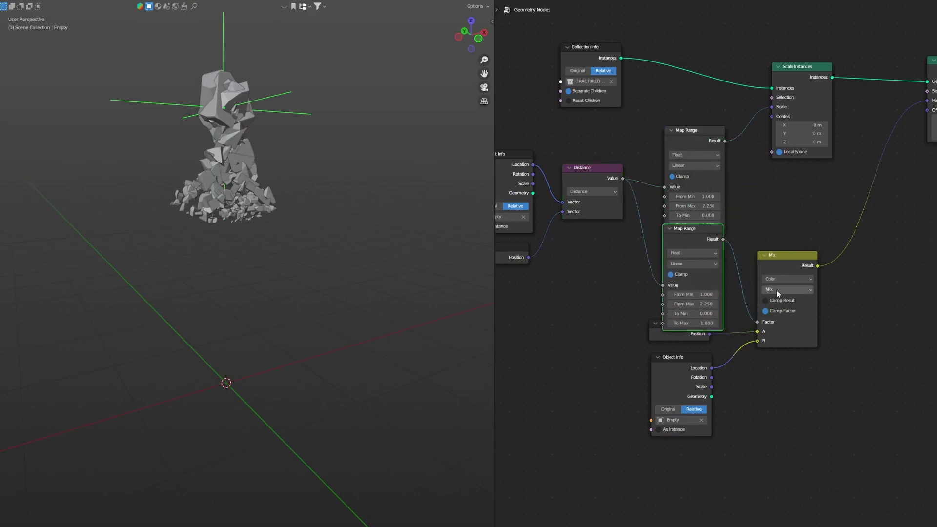
Step: Spread out the Mix, Position, Object Info and duplicated Map Range nodes so that none overlap
{"action": "left_click_drag", "start_coordinate": [791, 268], "coordinate": [848, 276]}
{"action": "left_click_drag", "start_coordinate": [742, 378], "coordinate": [717, 393]}
{"action": "middle_click_drag", "start_coordinate": [781, 312], "coordinate": [747, 336]}
{"action": "left_click_drag", "start_coordinate": [807, 280], "coordinate": [782, 267]}
{"action": "left_click_drag", "start_coordinate": [673, 258], "coordinate": [691, 279]}
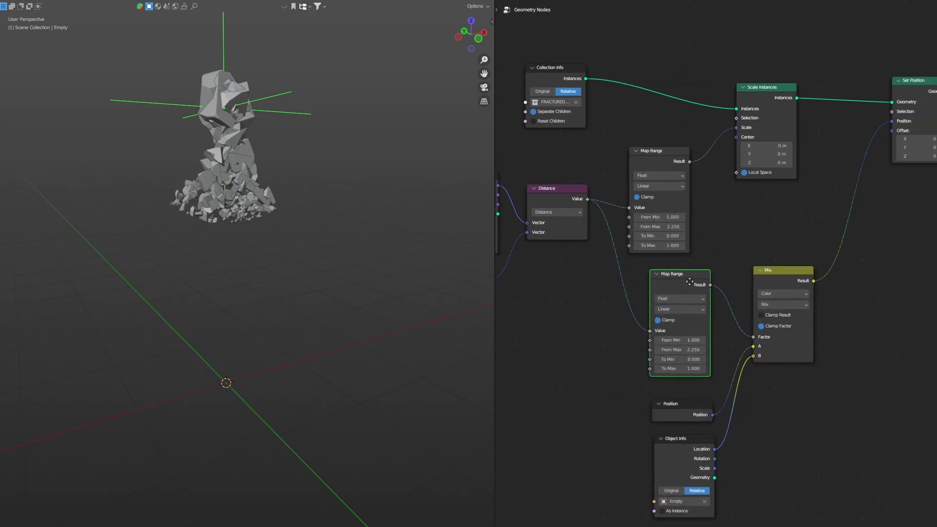
Step: Set the duplicated Map Range node's From Min to 0, keeping From Max at 2.25
{"action": "scroll", "coordinate": [698, 288], "scroll_direction": "up", "scroll_amount": 8}
{"action": "scroll", "coordinate": [757, 325], "scroll_direction": "up", "scroll_amount": 1}
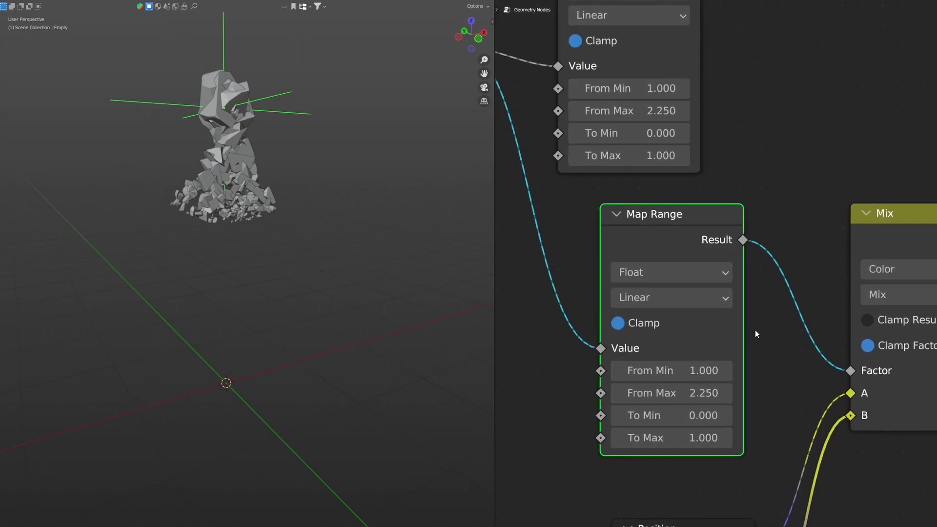
{"action": "left_click", "coordinate": [693, 371]}
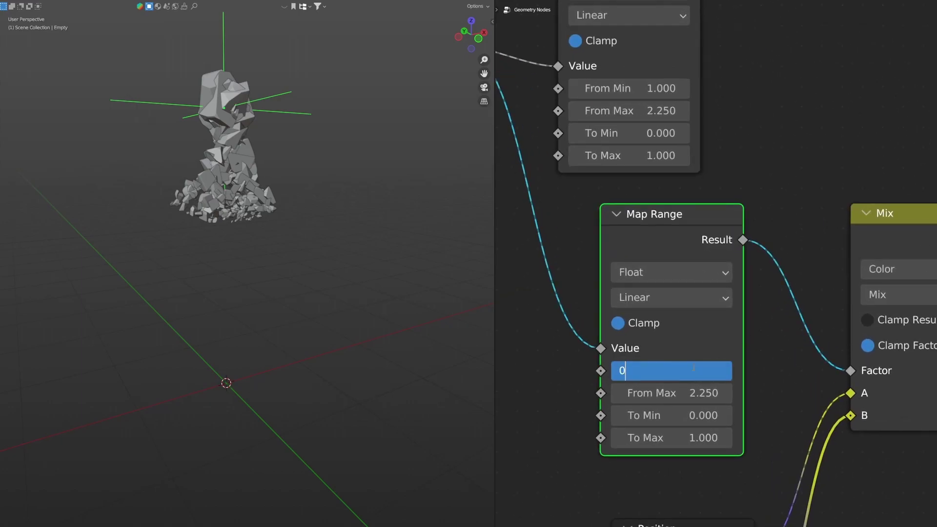
{"action": "type", "text": "0"}
{"action": "key", "text": "Return"}
{"action": "left_click", "coordinate": [699, 394]}
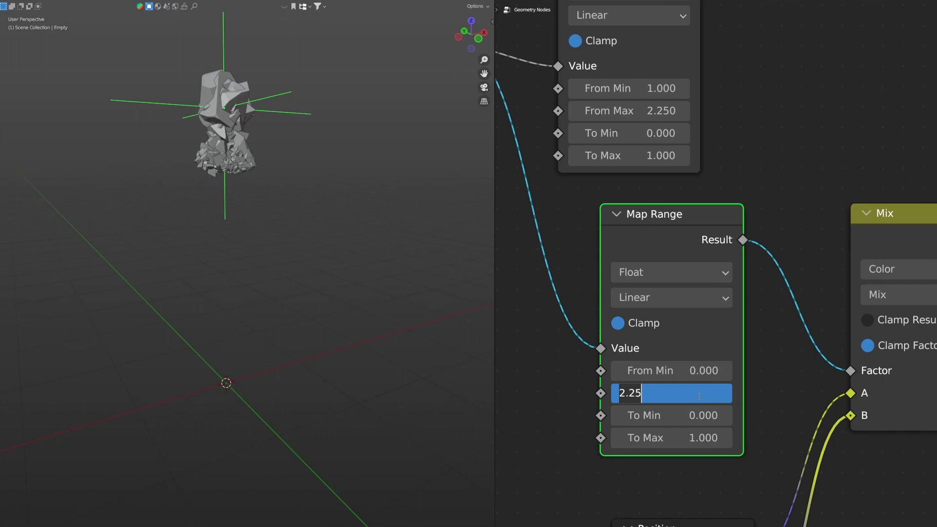
{"action": "key", "text": "Return"}
Step: Set the duplicated Map Range node's To Min to 3.5
{"action": "left_click", "coordinate": [694, 416]}
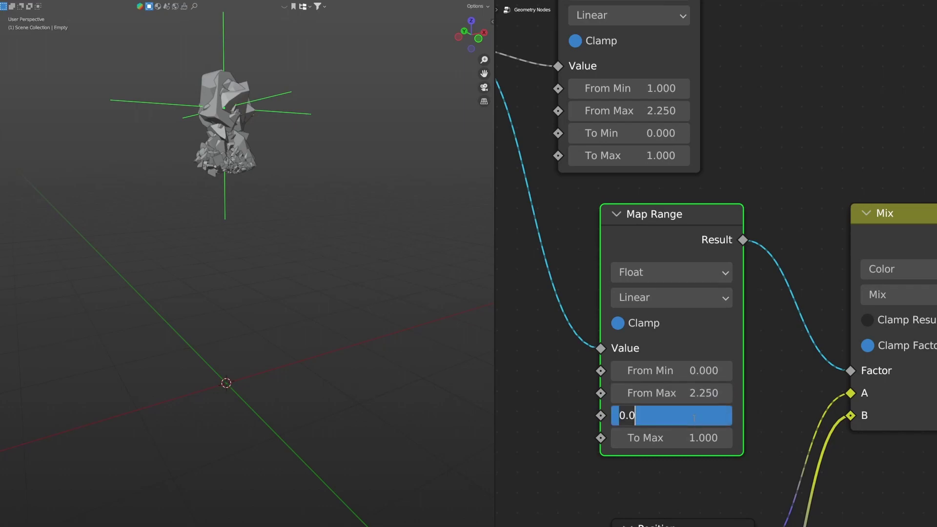
{"action": "type", "text": "33.5"}
{"action": "key", "text": "Return"}
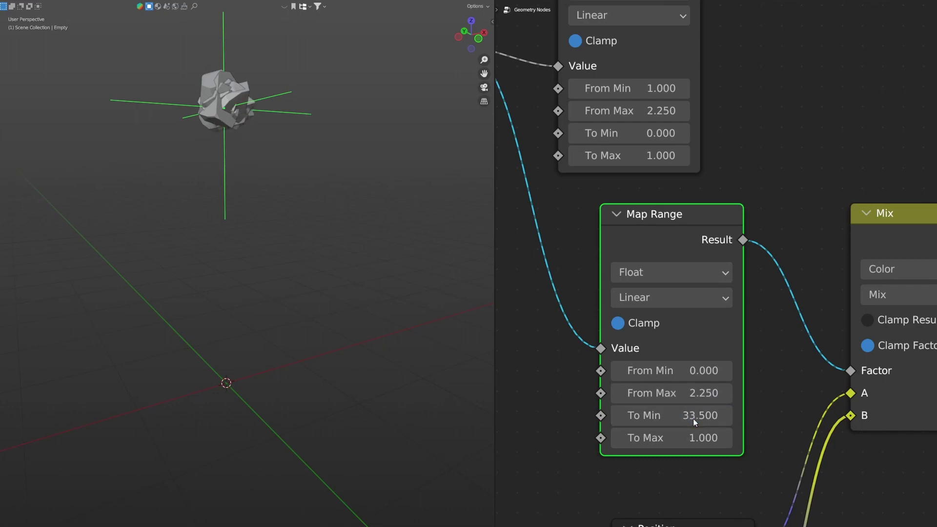
{"action": "left_click", "coordinate": [697, 415]}
{"action": "type", "text": "3.5"}
{"action": "key", "text": "Return"}
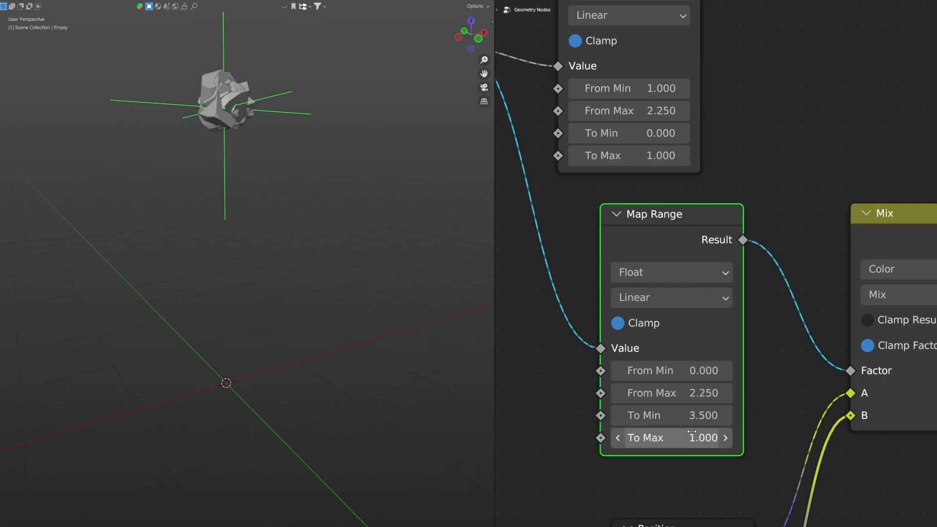
Step: Set the duplicated Map Range node's To Max to 0
{"action": "left_click", "coordinate": [689, 437]}
{"action": "type", "text": "0"}
{"action": "key", "text": "Return"}
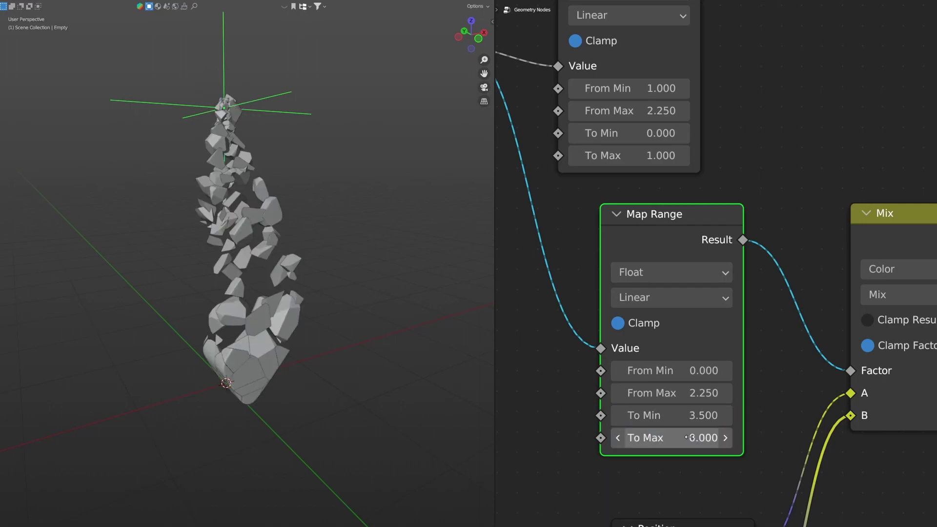
Step: Try moving the empty along the Z axis to test how the pieces follow it
{"action": "scroll", "coordinate": [300, 131], "scroll_direction": "up", "scroll_amount": 3}
{"action": "key", "text": "g"}
{"action": "key", "text": "z"}
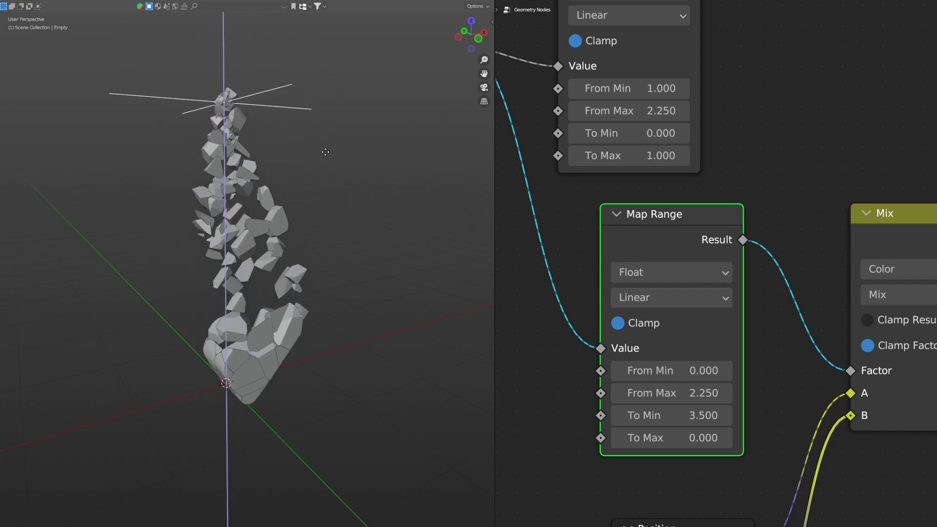
{"action": "mouse_move", "coordinate": [323, 240]}
{"action": "mouse_move", "coordinate": [315, 293]}
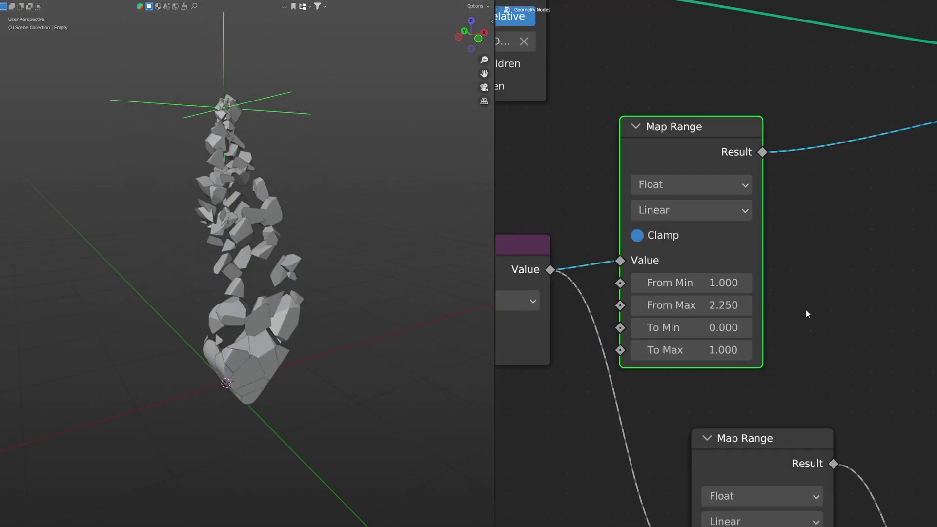
Step: Try out the From Min value of the upper Map Range node and move the empty along the Z axis
{"action": "scroll", "coordinate": [806, 310], "scroll_direction": "down", "scroll_amount": 2}
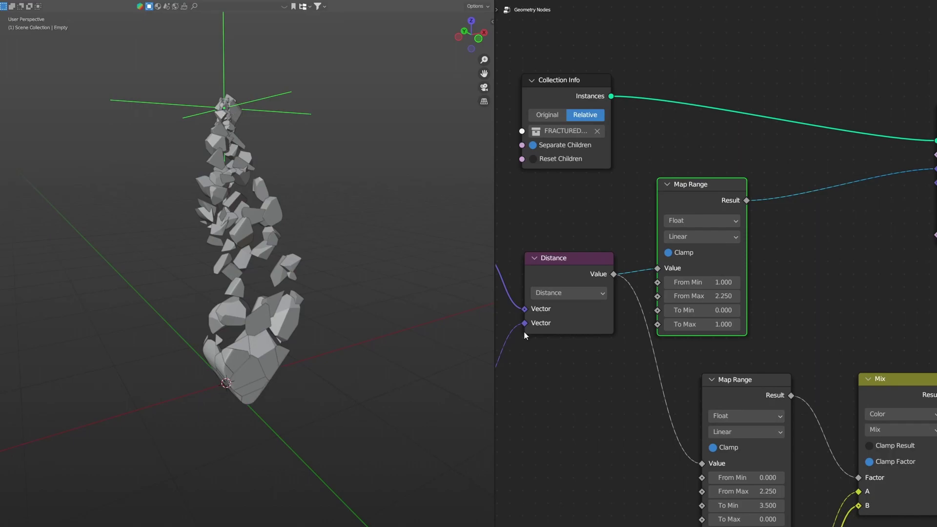
{"action": "scroll", "coordinate": [719, 283], "scroll_direction": "up", "scroll_amount": 2}
{"action": "left_click", "coordinate": [719, 283]}
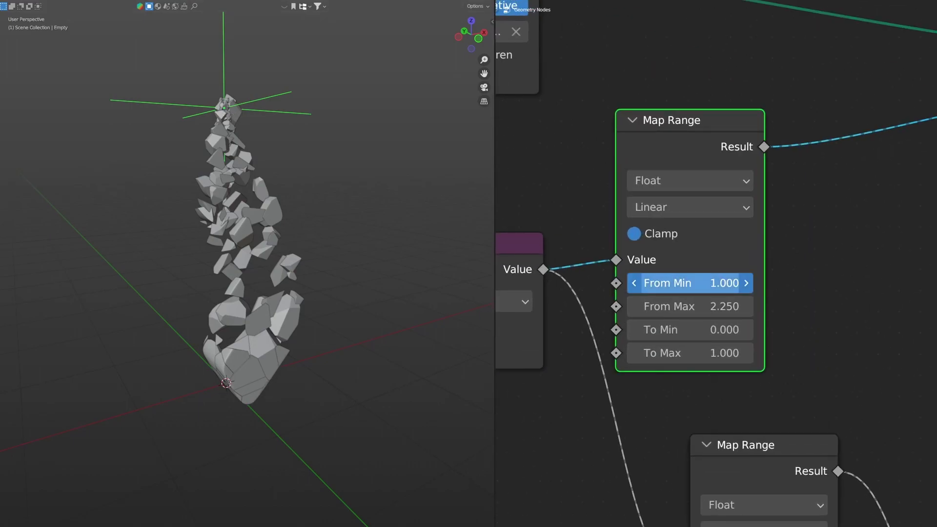
{"action": "left_click_drag", "start_coordinate": [719, 282], "coordinate": [746, 282]}
{"action": "key", "text": "z"}
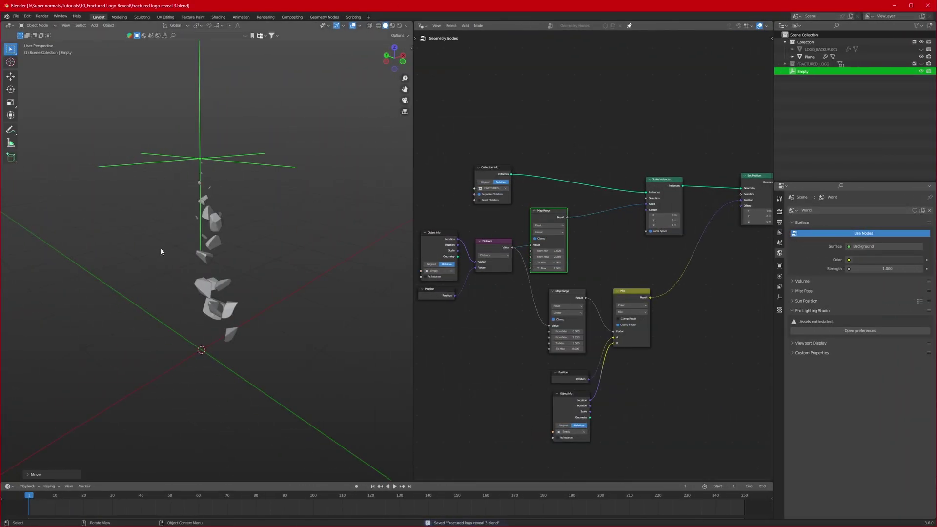
Step: Examine the scattered pieces in the viewport and the complete node tree feeding Scale Instances and Set Position
{"action": "middle_click_drag", "start_coordinate": [163, 251], "coordinate": [188, 247]}
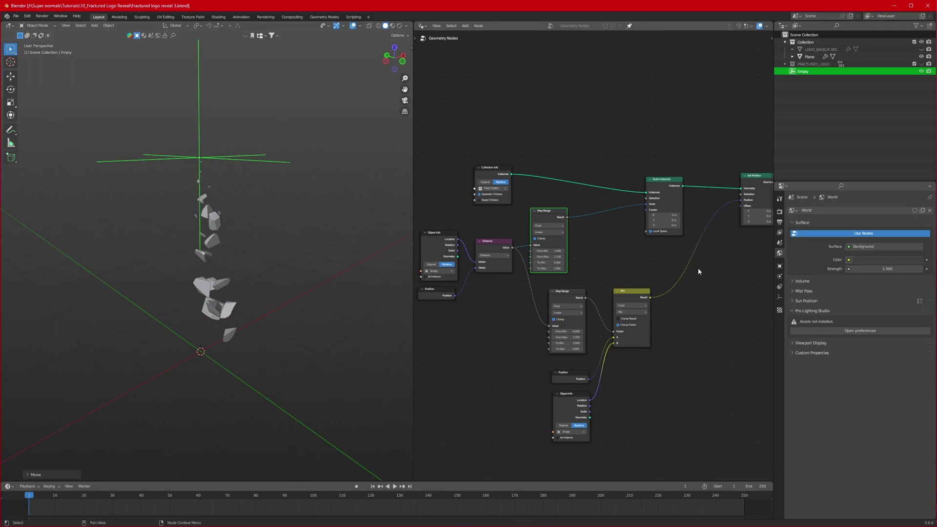
{"action": "scroll", "coordinate": [699, 271], "scroll_direction": "down", "scroll_amount": 3}
{"action": "middle_click_drag", "start_coordinate": [693, 295], "coordinate": [678, 284]}
{"action": "scroll", "coordinate": [312, 301], "scroll_direction": "up", "scroll_amount": 4}
{"action": "scroll", "coordinate": [310, 301], "scroll_direction": "down", "scroll_amount": 3}
{"action": "middle_click_drag", "start_coordinate": [310, 299], "coordinate": [250, 249]}
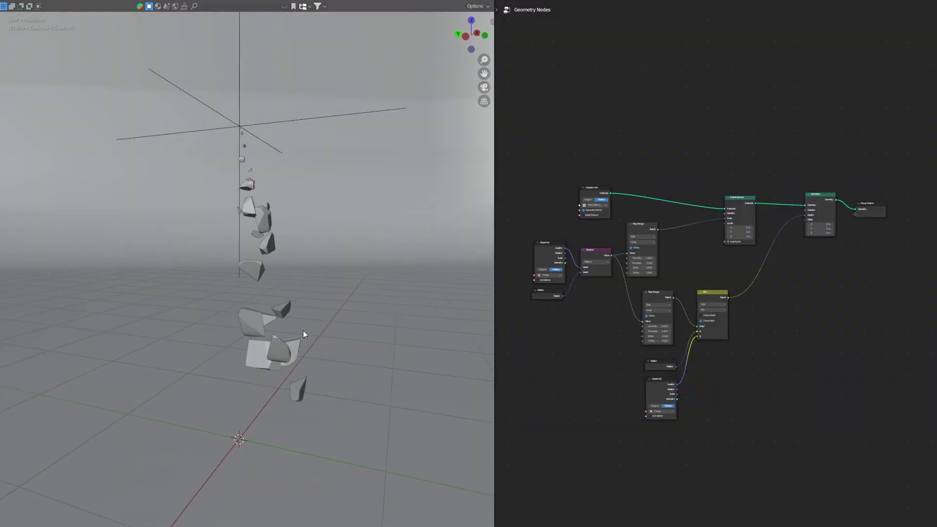
{"action": "mouse_move", "coordinate": [303, 330]}
{"action": "middle_mouse_down"}
{"action": "mouse_move", "coordinate": [318, 306]}
{"action": "mouse_move", "coordinate": [263, 317]}
{"action": "mouse_move", "coordinate": [344, 301]}
{"action": "mouse_move", "coordinate": [302, 319]}
{"action": "middle_mouse_up"}
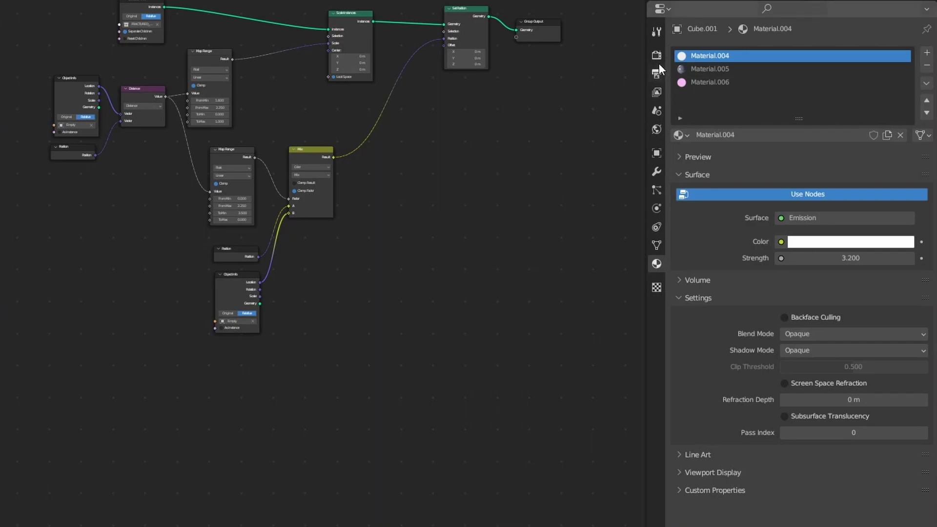
Step: Set the render engine to Cycles with the GPU Compute device, and set the world background strength to 0
{"action": "left_click", "coordinate": [657, 55]}
{"action": "left_click", "coordinate": [806, 52]}
{"action": "left_click", "coordinate": [810, 95]}
{"action": "left_click", "coordinate": [810, 85]}
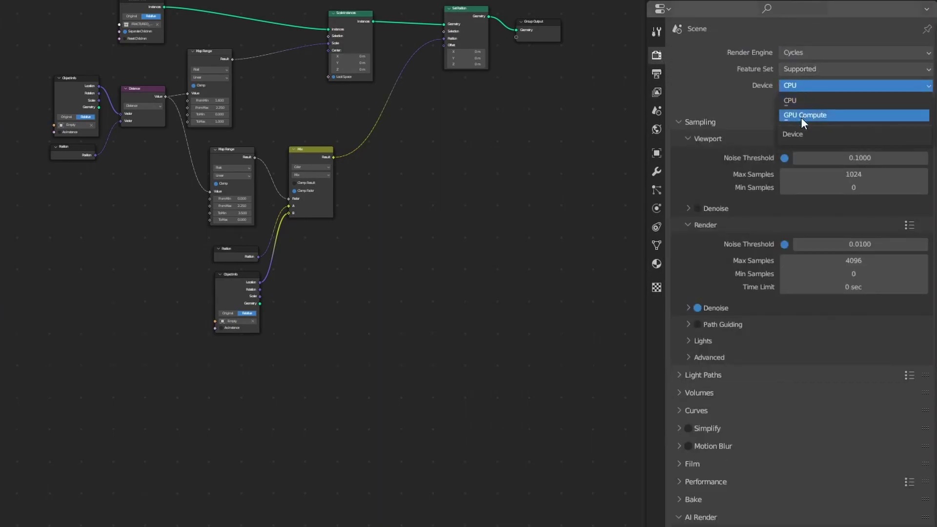
{"action": "left_click", "coordinate": [657, 130]}
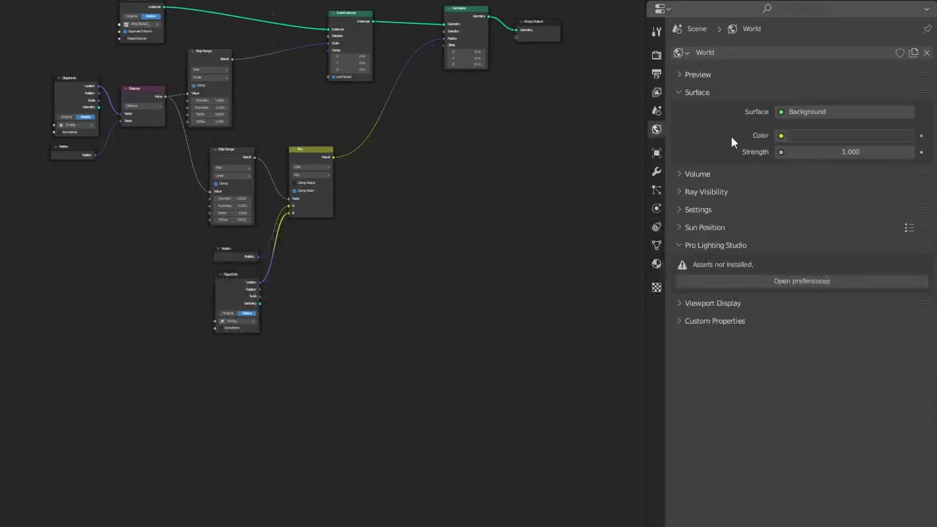
{"action": "left_click", "coordinate": [853, 153]}
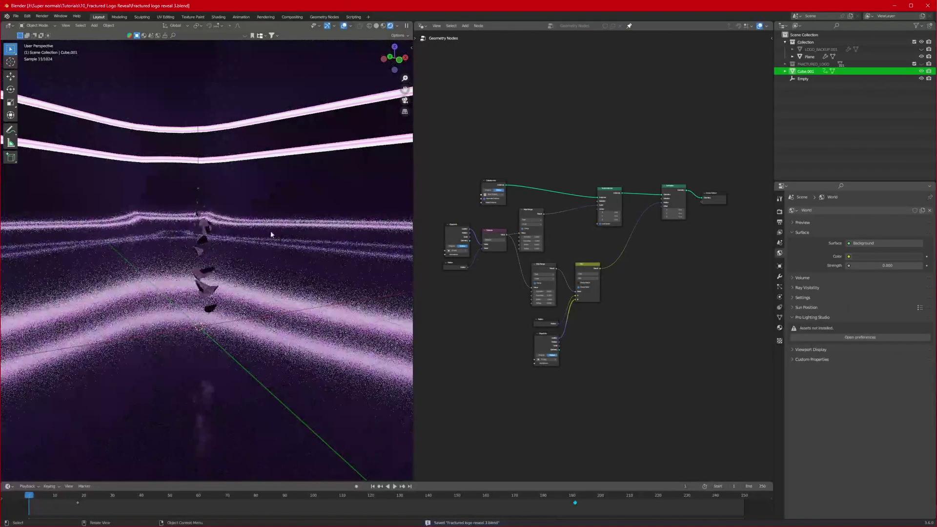
Step: Examine the overall shape and mesh of the rounded box surrounding the logo in edit mode
{"action": "middle_click_drag", "start_coordinate": [271, 235], "coordinate": [236, 270]}
{"action": "scroll", "coordinate": [238, 258], "scroll_direction": "down", "scroll_amount": 6}
{"action": "key", "text": "Tab"}
{"action": "scroll", "coordinate": [236, 270], "scroll_direction": "up", "scroll_amount": 5}
{"action": "scroll", "coordinate": [224, 268], "scroll_direction": "down", "scroll_amount": 5}
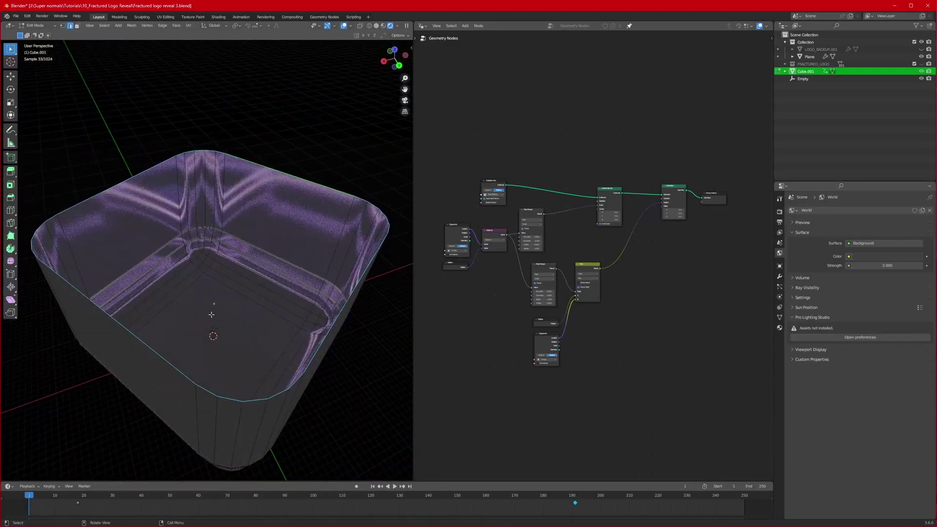
{"action": "scroll", "coordinate": [238, 291], "scroll_direction": "up", "scroll_amount": 5}
{"action": "middle_click_drag", "start_coordinate": [213, 289], "coordinate": [291, 316]}
{"action": "scroll", "coordinate": [249, 277], "scroll_direction": "down", "scroll_amount": 4}
Step: Examine the glowing strips on the box's inner wall up close, in both object and edit mode
{"action": "key", "text": "Tab"}
{"action": "scroll", "coordinate": [223, 261], "scroll_direction": "up", "scroll_amount": 6}
{"action": "scroll", "coordinate": [291, 315], "scroll_direction": "up", "scroll_amount": 2}
{"action": "key", "text": "Tab"}
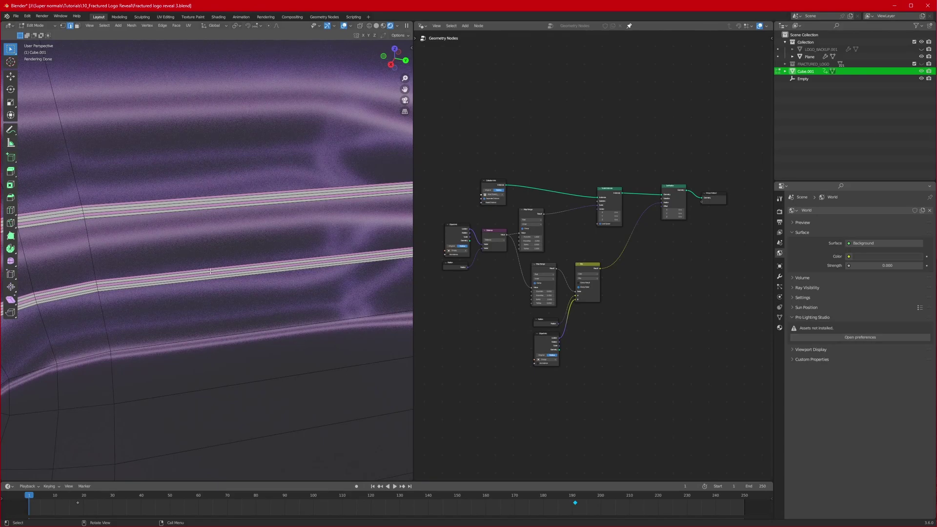
{"action": "key", "text": "Tab"}
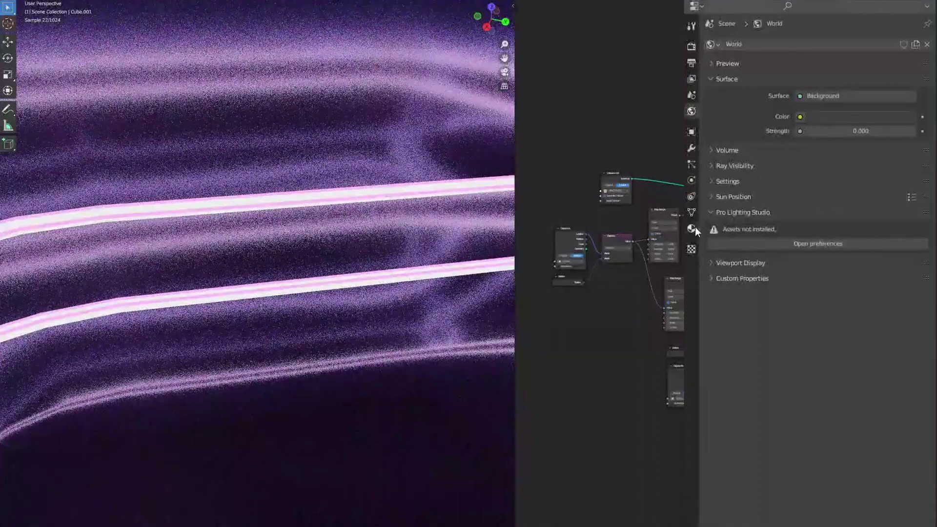
Step: Examine the surface settings of the box's Material.005 and its reflections across the walls and floor
{"action": "left_click", "coordinate": [692, 228]}
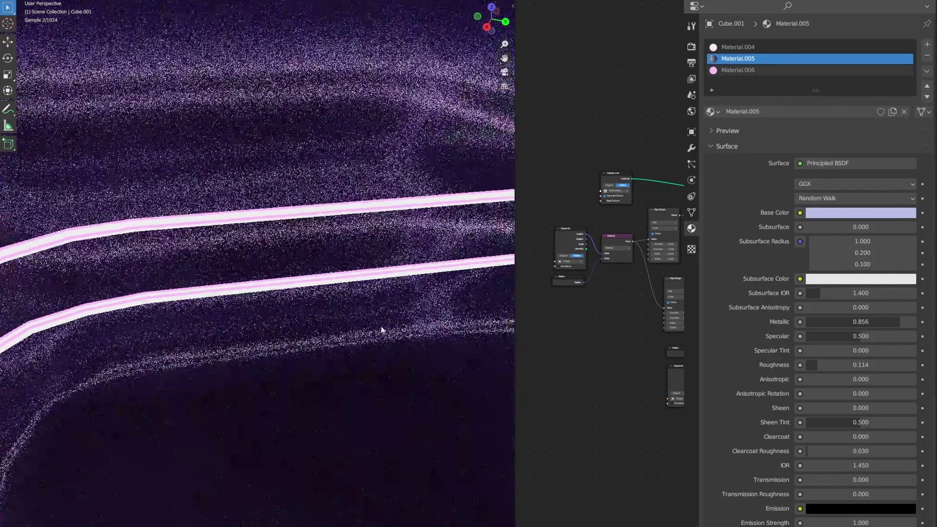
{"action": "scroll", "coordinate": [391, 322], "scroll_direction": "down", "scroll_amount": 6}
{"action": "middle_click_drag", "start_coordinate": [393, 317], "coordinate": [271, 183]}
{"action": "middle_click_drag", "start_coordinate": [392, 376], "coordinate": [349, 341], "text": "shift"}
{"action": "scroll", "coordinate": [337, 365], "scroll_direction": "up", "scroll_amount": 8}
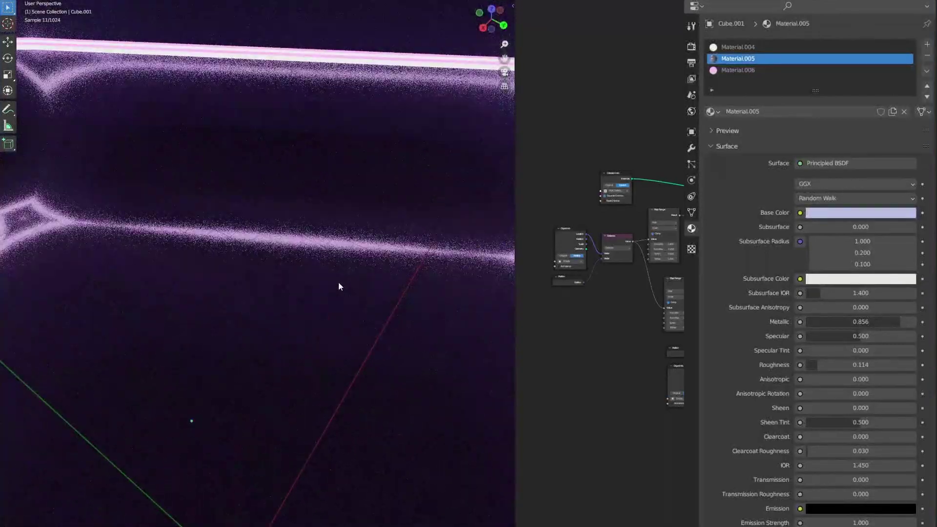
{"action": "scroll", "coordinate": [340, 286], "scroll_direction": "down", "scroll_amount": 5}
{"action": "scroll", "coordinate": [864, 289], "scroll_direction": "down", "scroll_amount": 2}
{"action": "scroll", "coordinate": [807, 297], "scroll_direction": "up", "scroll_amount": 2}
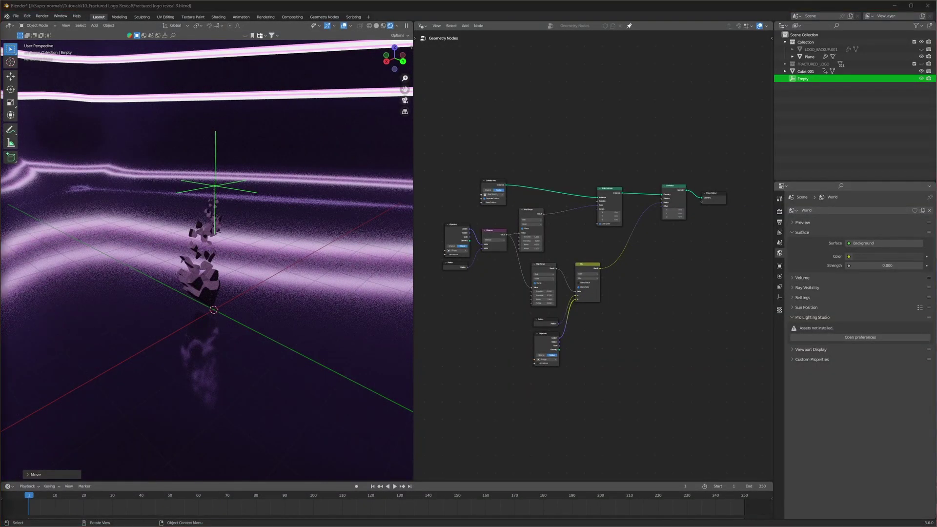
Step: Paste the copied area lights into the scene
{"action": "left_click", "coordinate": [262, 265]}
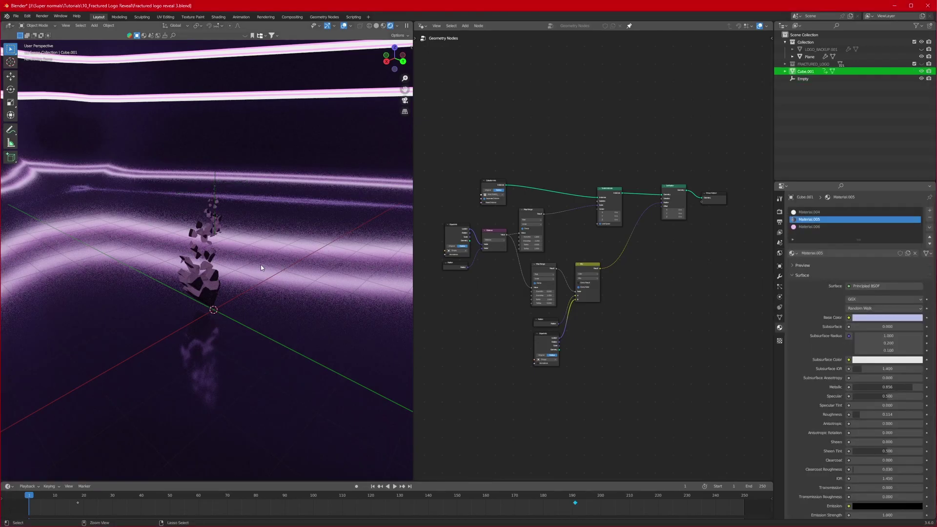
{"action": "key", "text": "ctrl+v"}
{"action": "left_click", "coordinate": [286, 331]}
{"action": "middle_click_drag", "start_coordinate": [286, 334], "coordinate": [234, 308]}
Step: Expand the FRACTURED_LOGO collection and select its first piece, LOGO_BACKUP.001_cell.001
{"action": "left_click", "coordinate": [195, 334]}
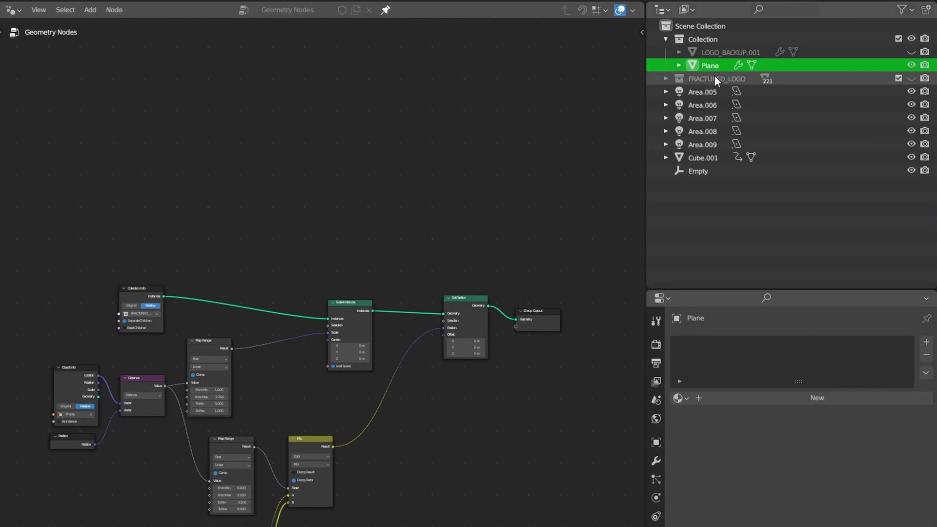
{"action": "left_click", "coordinate": [714, 79]}
{"action": "left_click", "coordinate": [666, 78]}
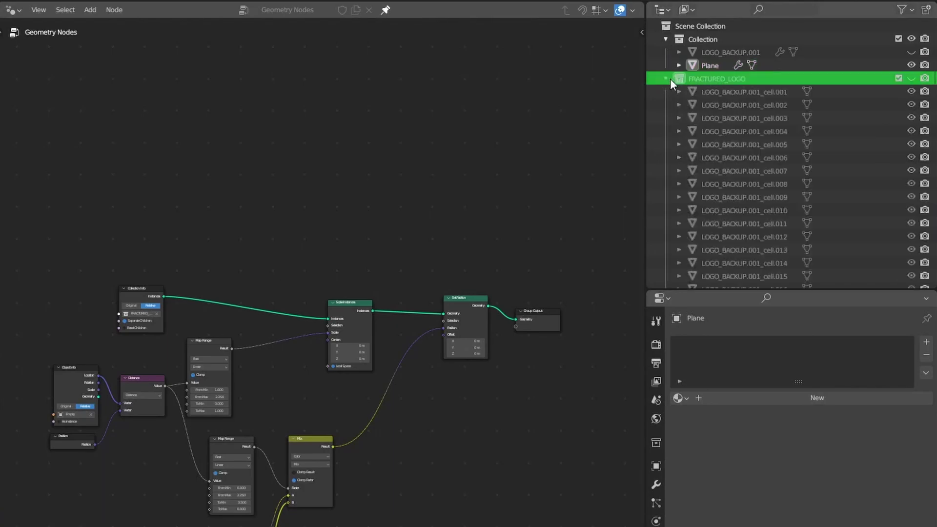
{"action": "left_click", "coordinate": [727, 91]}
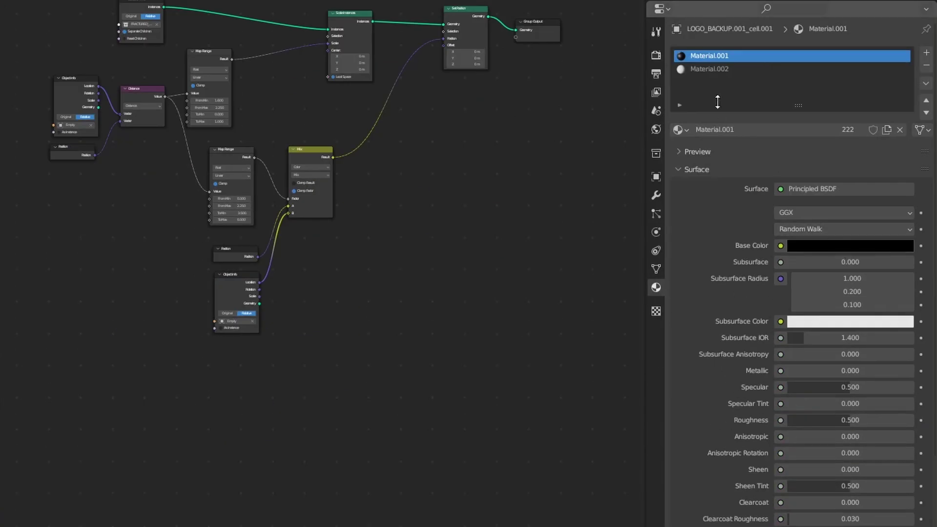
Step: Change the base color of the pieces' second material, Material.002, to blue
{"action": "left_click", "coordinate": [708, 69]}
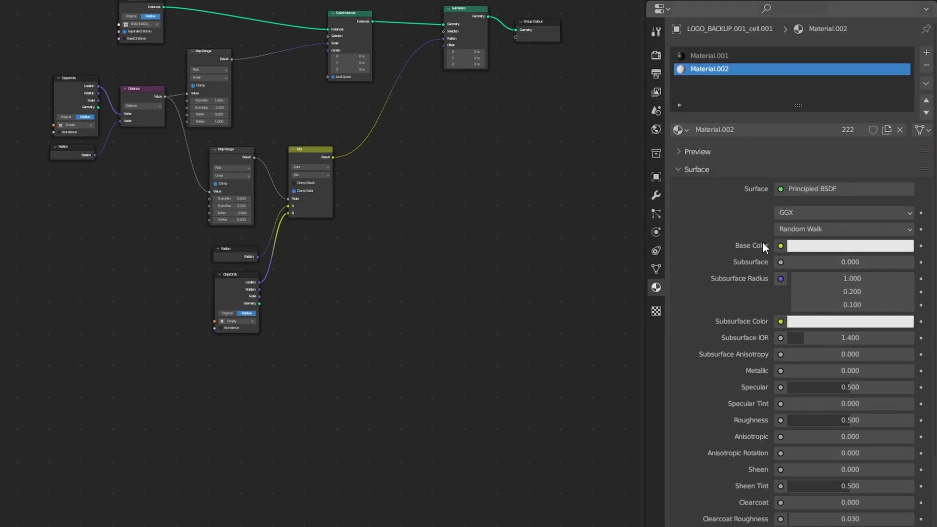
{"action": "left_click", "coordinate": [842, 246]}
{"action": "left_click", "coordinate": [869, 115]}
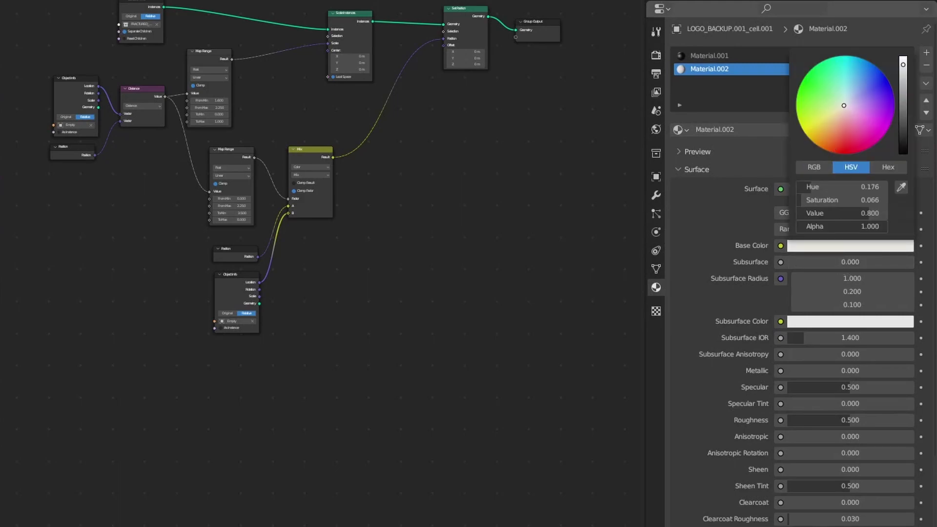
{"action": "mouse_move", "coordinate": [897, 245]}
{"action": "left_mouse_down"}
{"action": "mouse_move", "coordinate": [895, 254]}
{"action": "mouse_move", "coordinate": [897, 236]}
{"action": "left_mouse_up"}
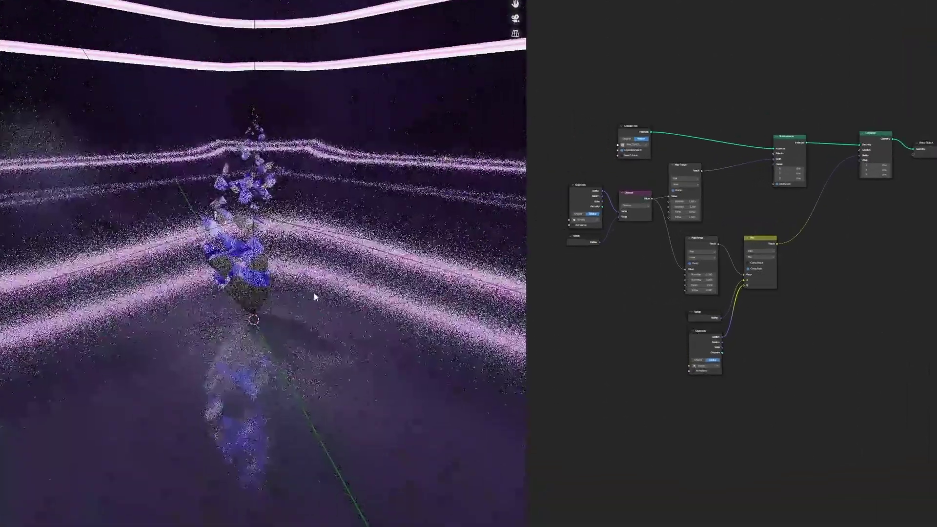
Step: Add a camera to the scene
{"action": "key", "text": "shift+a"}
{"action": "left_click", "coordinate": [303, 443]}
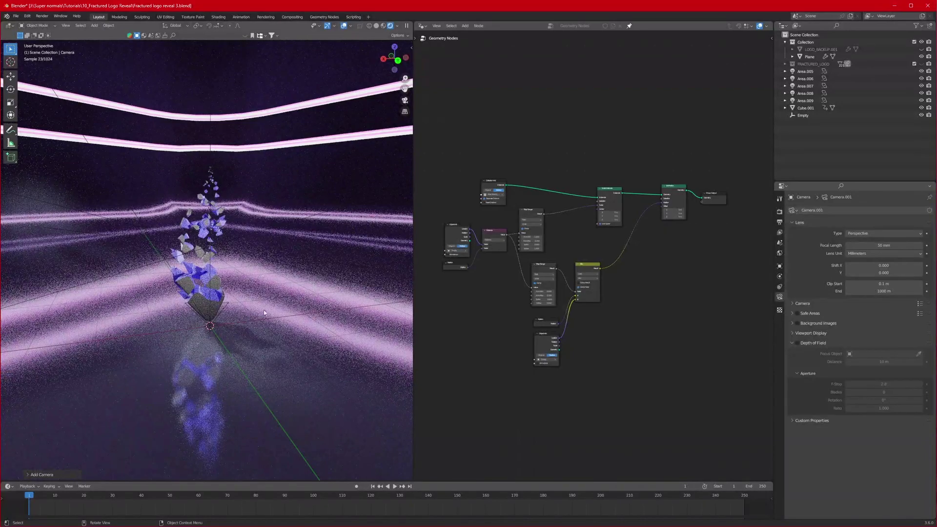
Step: Add a Helix (3D) profile curve around the fractured logo and open its creation options
{"action": "key", "text": "shift+a"}
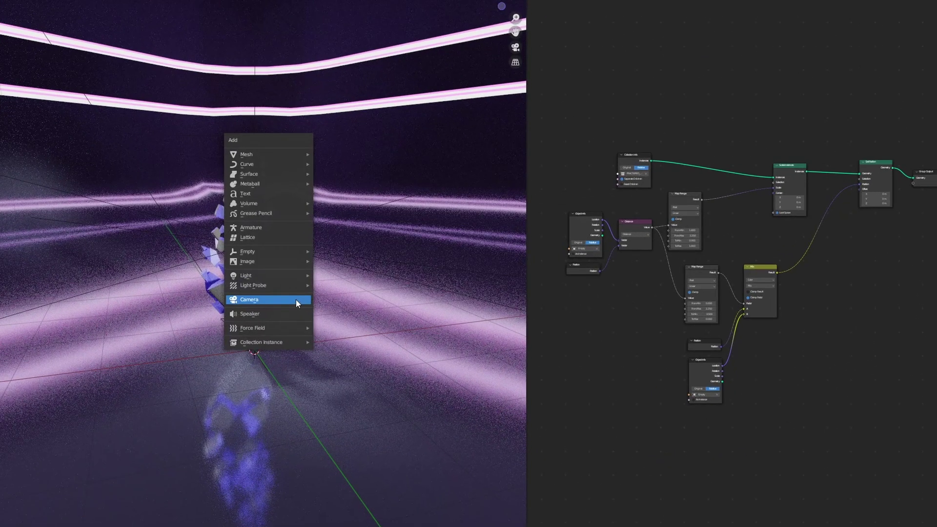
{"action": "mouse_move", "coordinate": [243, 183]}
{"action": "mouse_move", "coordinate": [382, 380]}
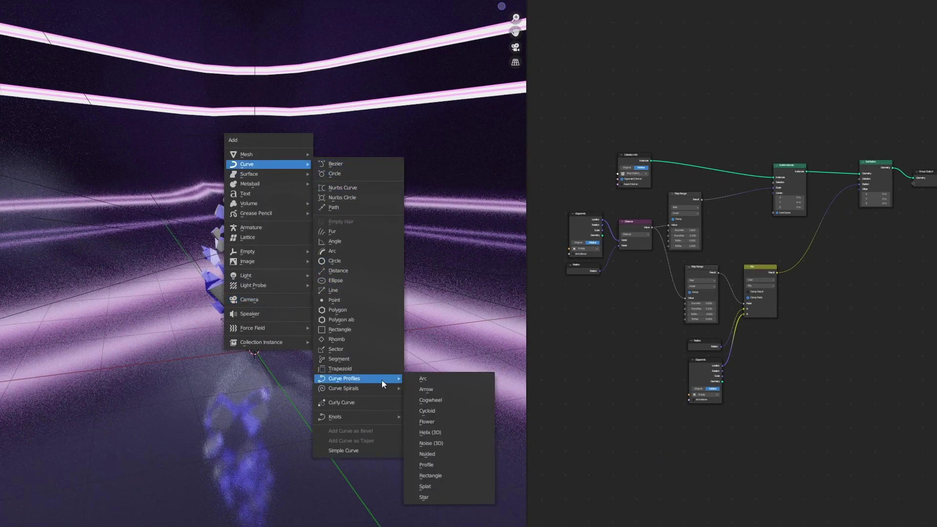
{"action": "left_click", "coordinate": [445, 432]}
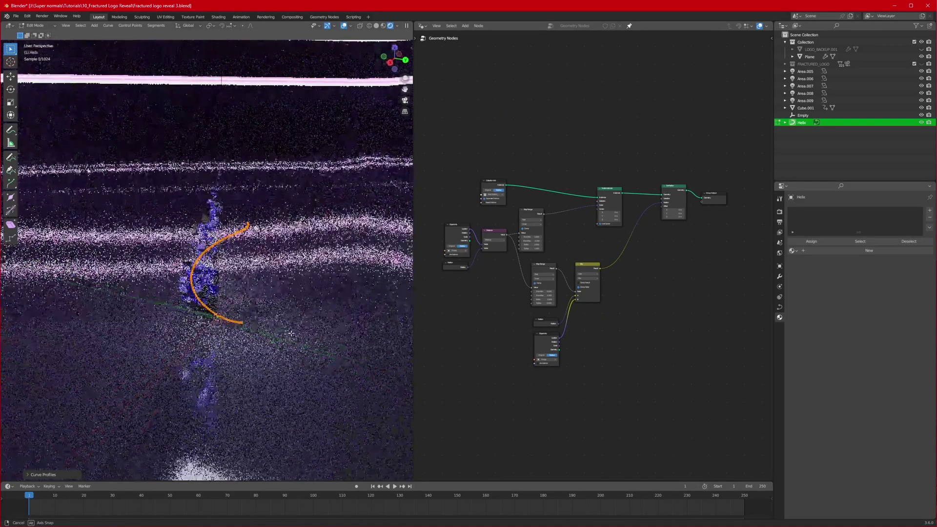
{"action": "middle_click_drag", "start_coordinate": [291, 333], "coordinate": [254, 341]}
{"action": "left_click", "coordinate": [43, 475]}
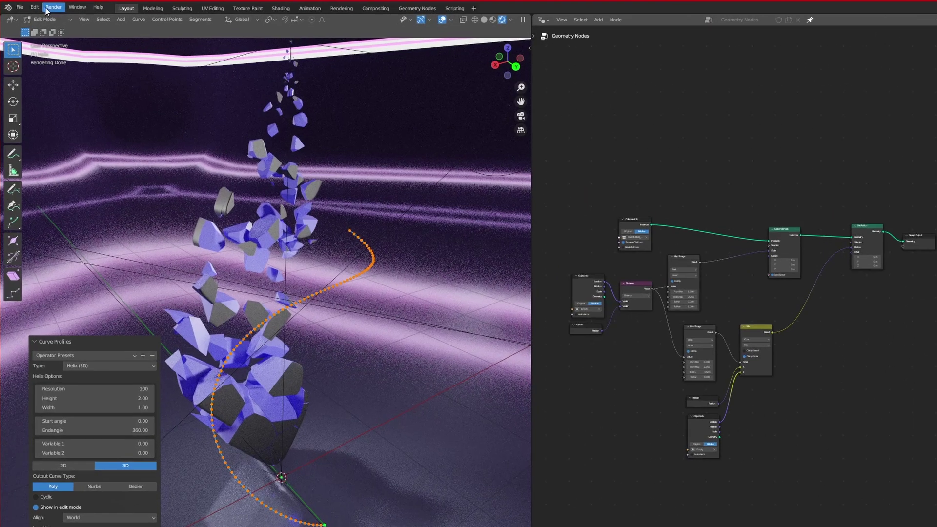
Step: Check in the preferences whether the add-ons matching "extra" are enabled, and close the preferences
{"action": "left_click", "coordinate": [29, 17]}
{"action": "left_click", "coordinate": [69, 148]}
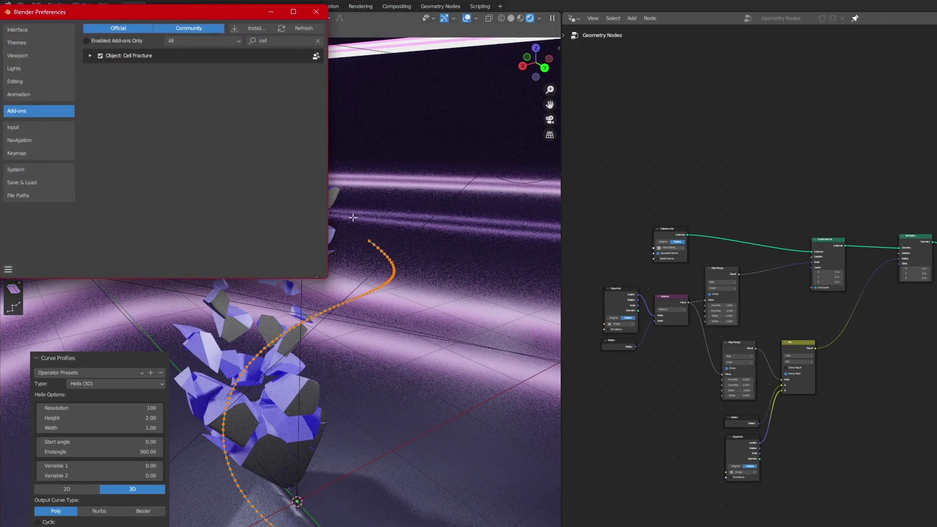
{"action": "left_click_drag", "start_coordinate": [132, 13], "coordinate": [353, 96]}
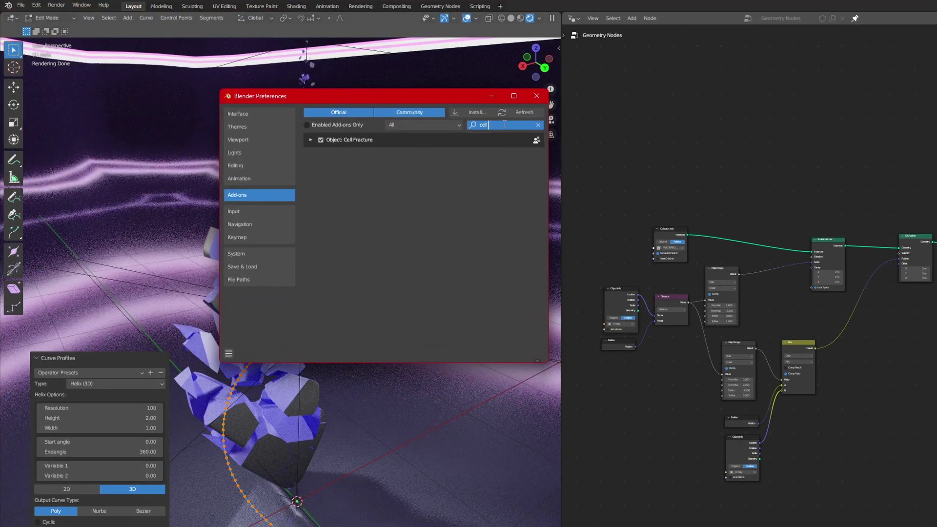
{"action": "type", "text": "extra"}
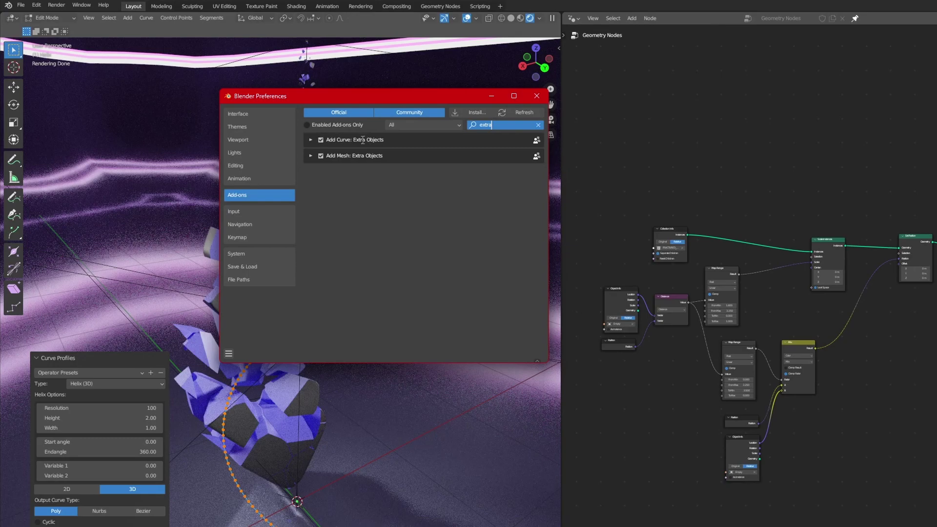
{"action": "left_click", "coordinate": [538, 96]}
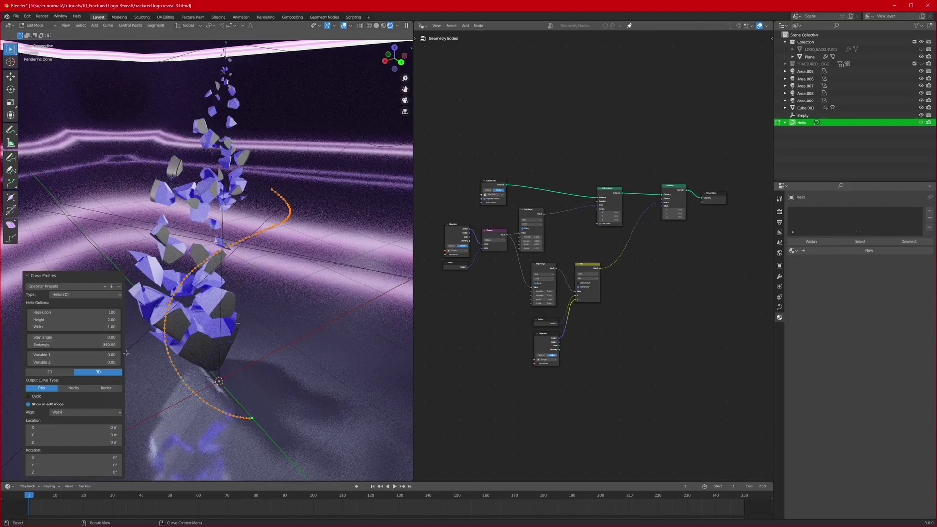
Step: Increase the helix's height to about 3.4, its width to about 2.7 and its end angle to about 911
{"action": "left_click_drag", "start_coordinate": [93, 321], "coordinate": [483, 323]}
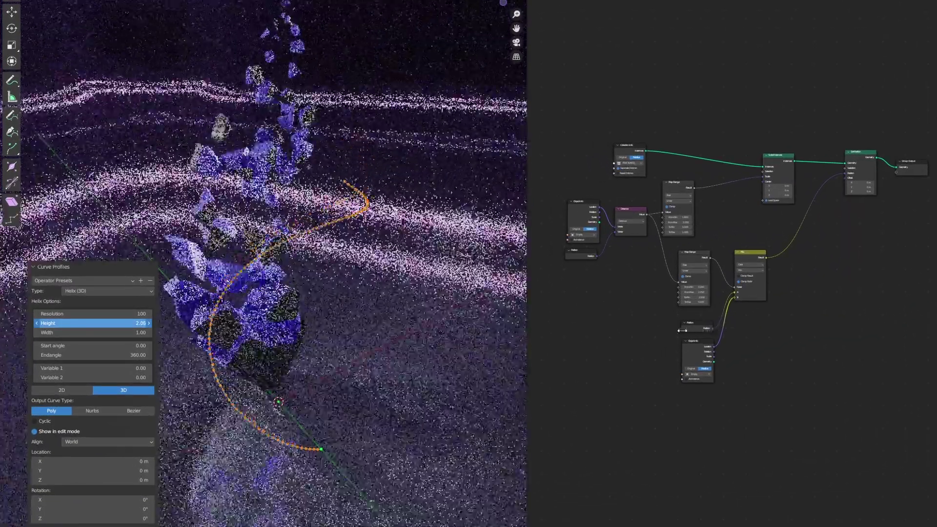
{"action": "left_click_drag", "start_coordinate": [617, 328], "coordinate": [567, 328]}
{"action": "left_click_drag", "start_coordinate": [93, 333], "coordinate": [561, 194]}
{"action": "left_click_drag", "start_coordinate": [92, 355], "coordinate": [293, 355]}
{"action": "left_click_drag", "start_coordinate": [105, 332], "coordinate": [718, 328]}
Step: Leave curve editing and move the helix in top view by about 0.17 m in X and -0.27 m in Y, centring it around the logo
{"action": "middle_click_drag", "start_coordinate": [312, 288], "coordinate": [316, 339]}
{"action": "key", "text": "KP_7"}
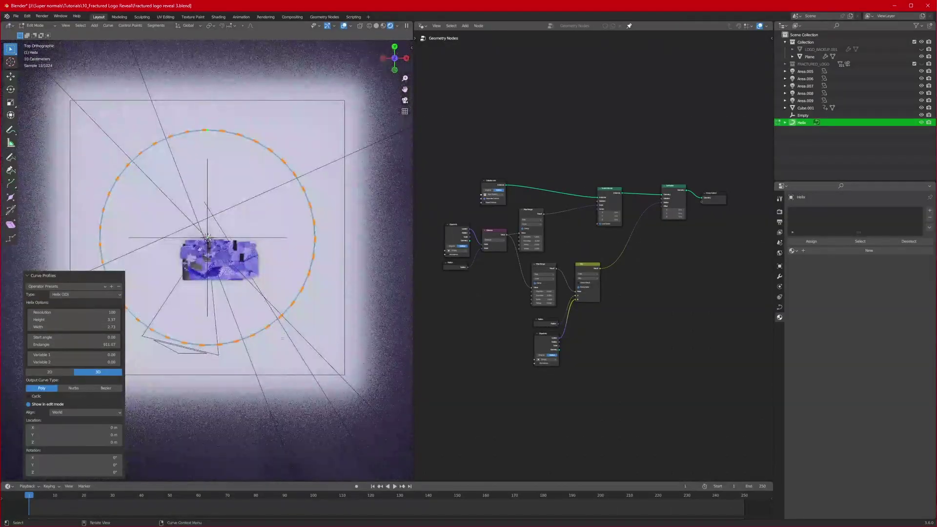
{"action": "key", "text": "Tab"}
{"action": "key", "text": "g"}
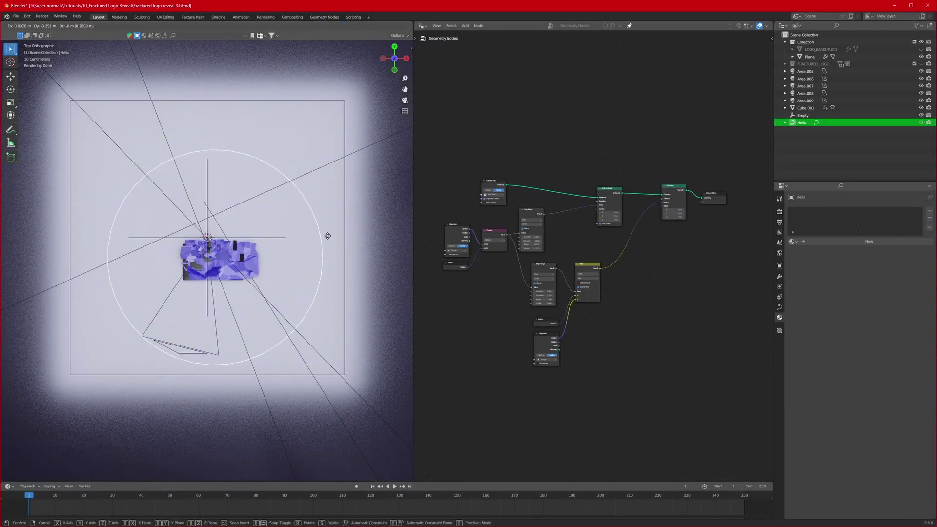
{"action": "left_click", "coordinate": [333, 238]}
Step: Parent the camera to the helix curve with the Object option
{"action": "key", "text": "KP_0"}
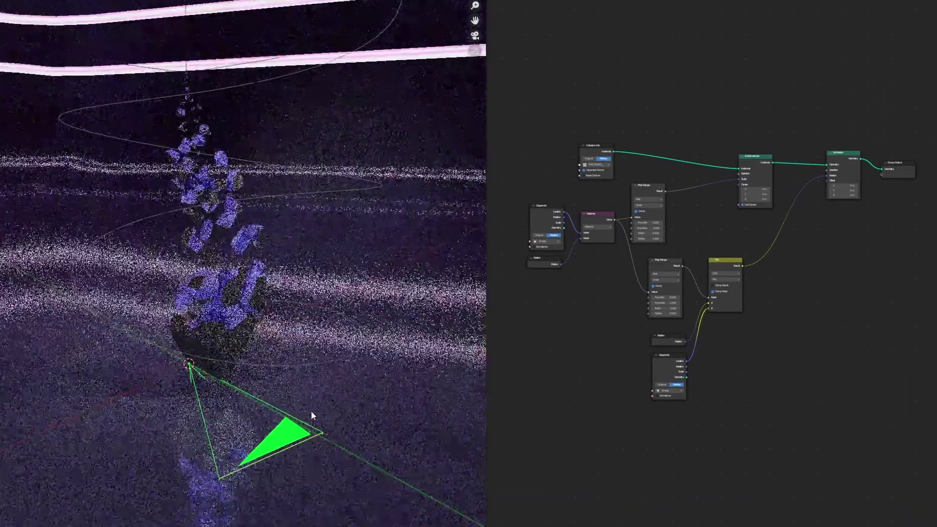
{"action": "middle_click_drag", "start_coordinate": [311, 411], "coordinate": [323, 349]}
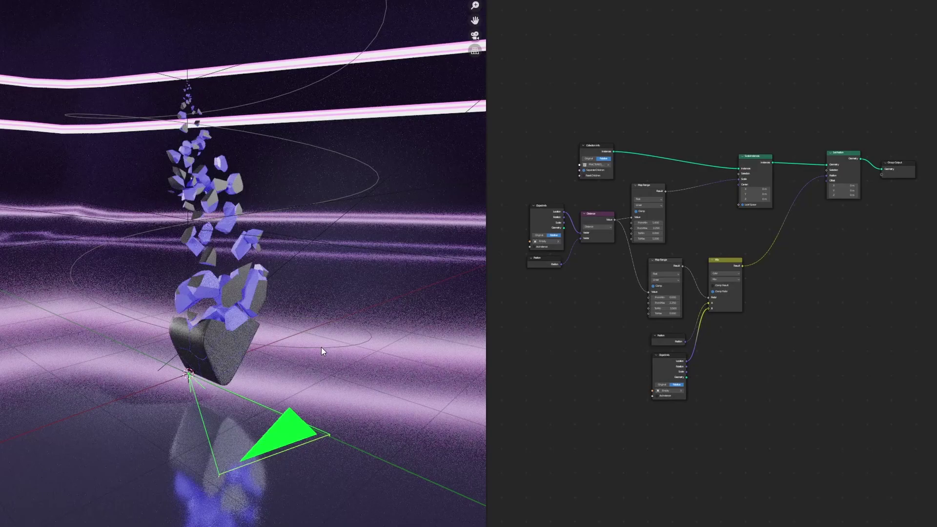
{"action": "left_click", "coordinate": [323, 348], "text": "shift"}
{"action": "key", "text": "ctrl+p"}
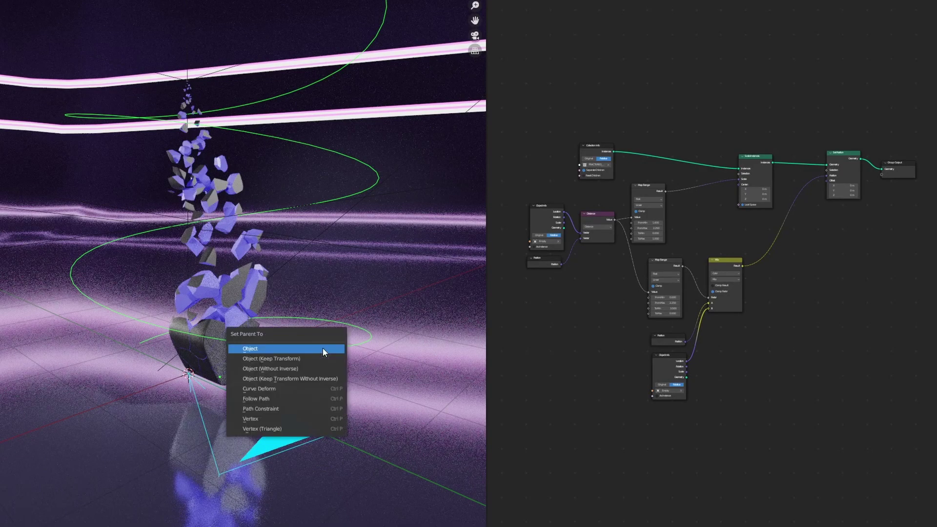
{"action": "left_click", "coordinate": [323, 348]}
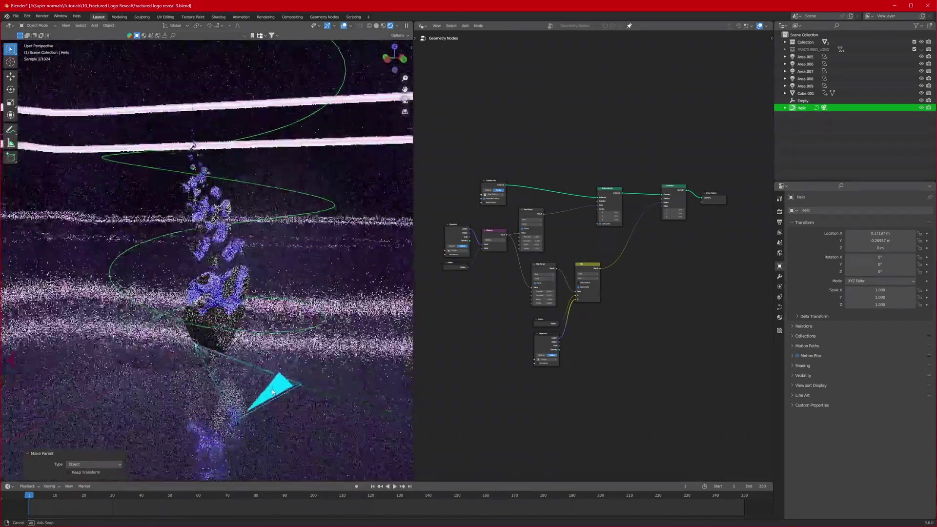
Step: Move the camera in top view onto the helix curve
{"action": "key", "text": "KP_7"}
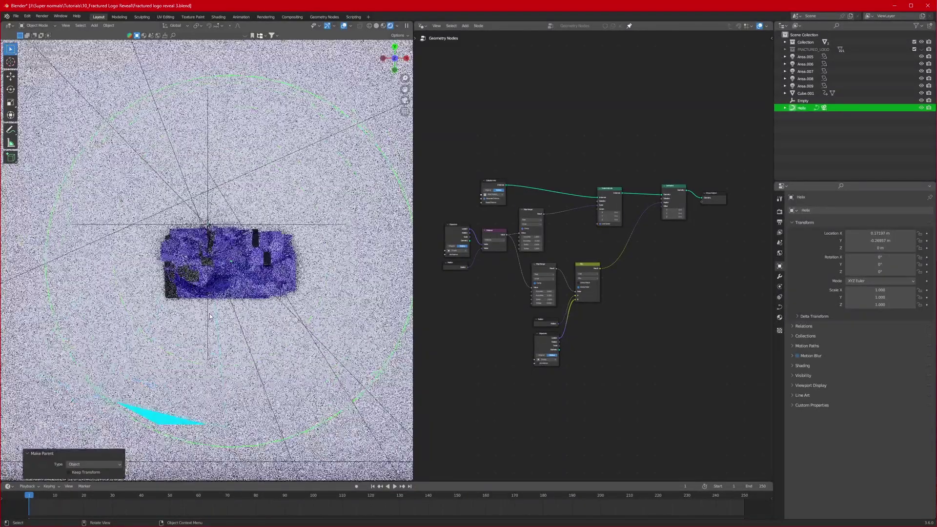
{"action": "left_click", "coordinate": [149, 415]}
{"action": "key", "text": "g"}
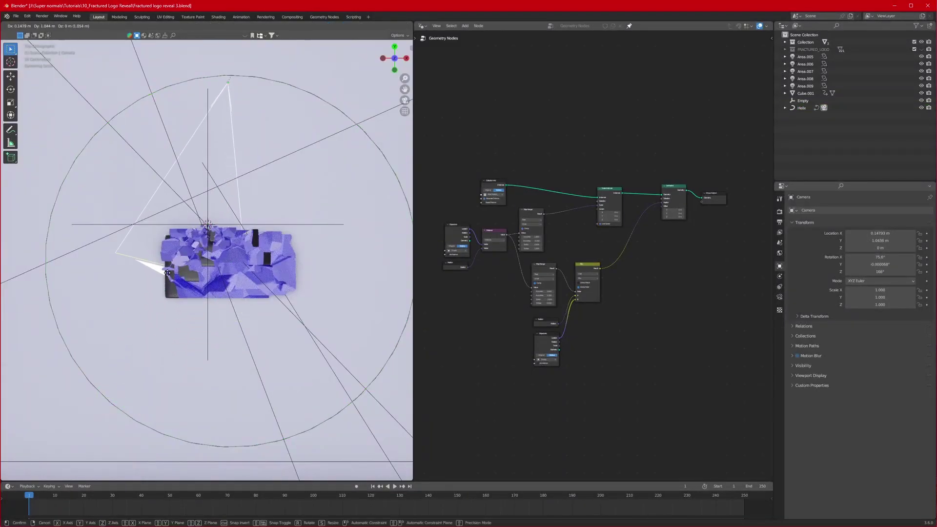
{"action": "left_click_drag", "start_coordinate": [192, 288], "coordinate": [176, 280]}
{"action": "left_click", "coordinate": [170, 267]}
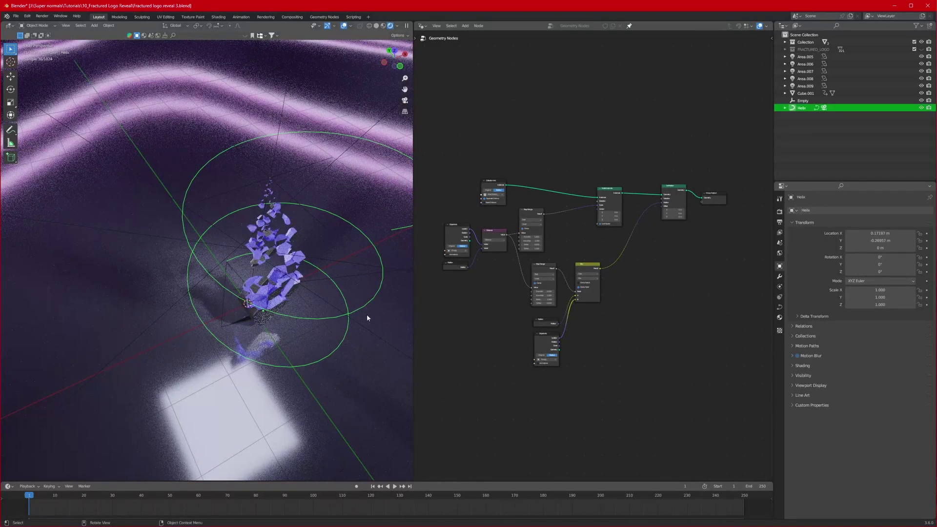
Step: Open the helix's Path Animation settings and vary the Evaluation Time to check how the camera travels along the curve
{"action": "left_click", "coordinate": [779, 307]}
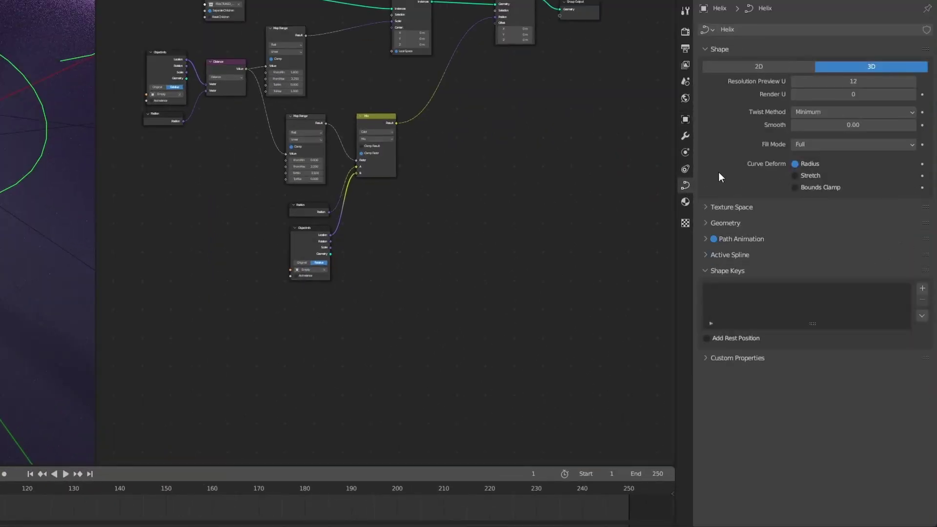
{"action": "left_click", "coordinate": [704, 238]}
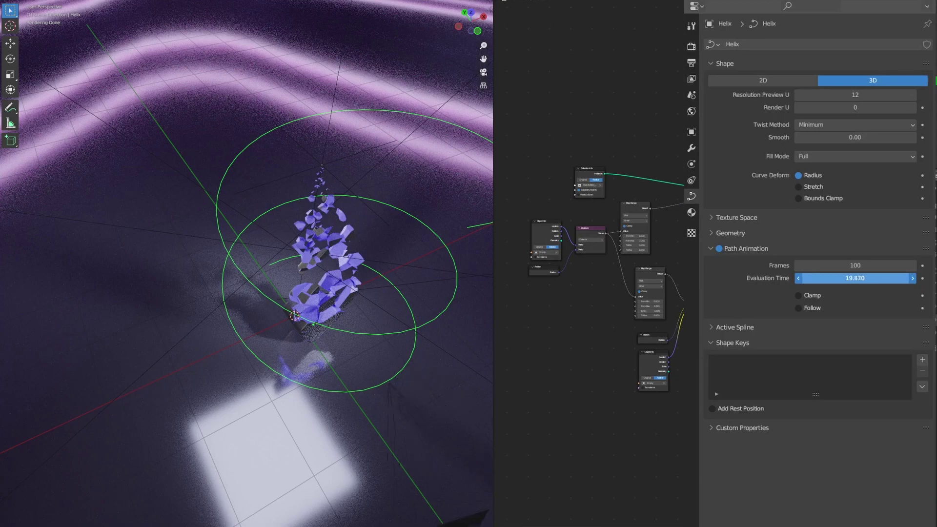
{"action": "left_click_drag", "start_coordinate": [856, 278], "coordinate": [874, 277]}
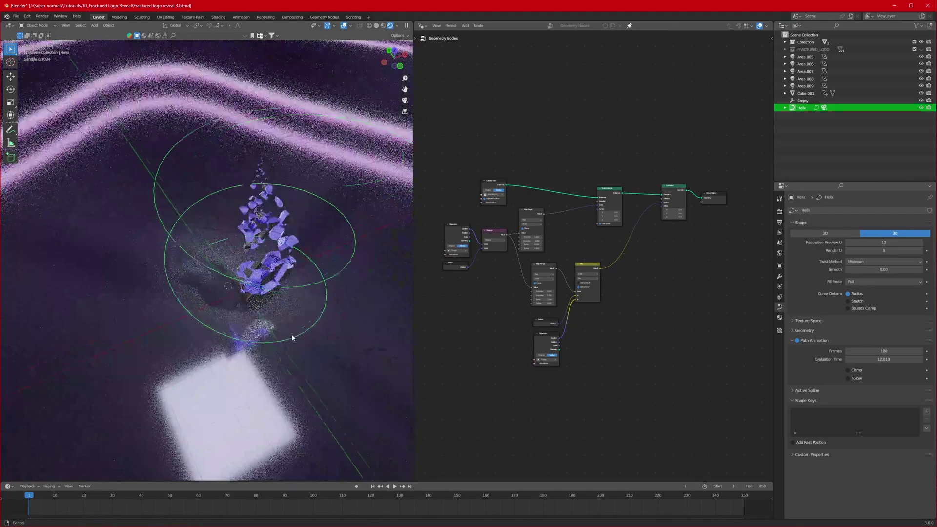
Step: Add a Track To constraint to the camera
{"action": "middle_click_drag", "start_coordinate": [293, 337], "coordinate": [261, 328], "text": "shift"}
{"action": "scroll", "coordinate": [262, 328], "scroll_direction": "up", "scroll_amount": 3}
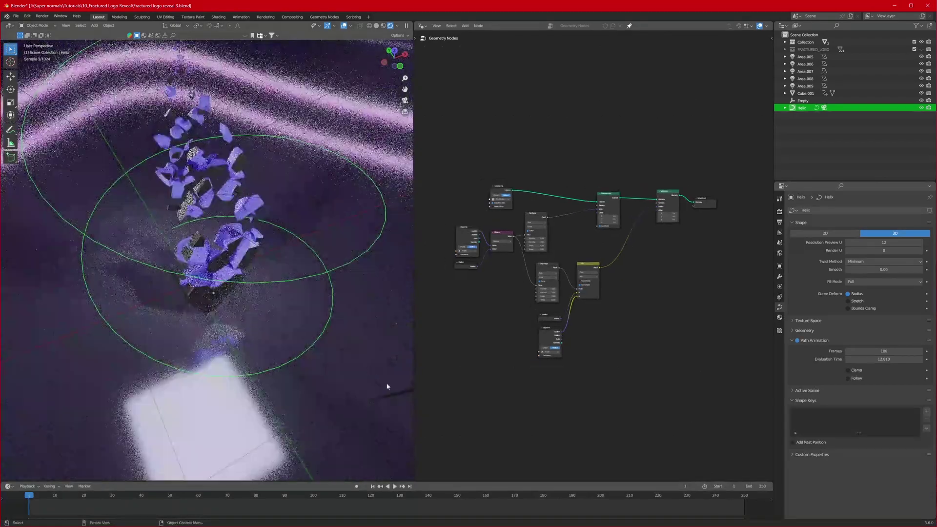
{"action": "left_click", "coordinate": [403, 394]}
{"action": "left_click", "coordinate": [780, 286]}
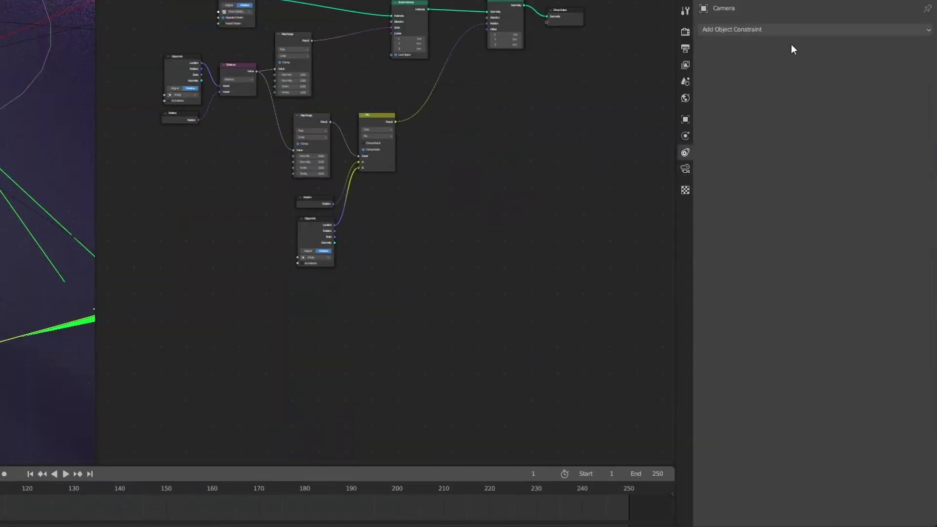
{"action": "left_click", "coordinate": [847, 211]}
{"action": "left_click", "coordinate": [817, 113]}
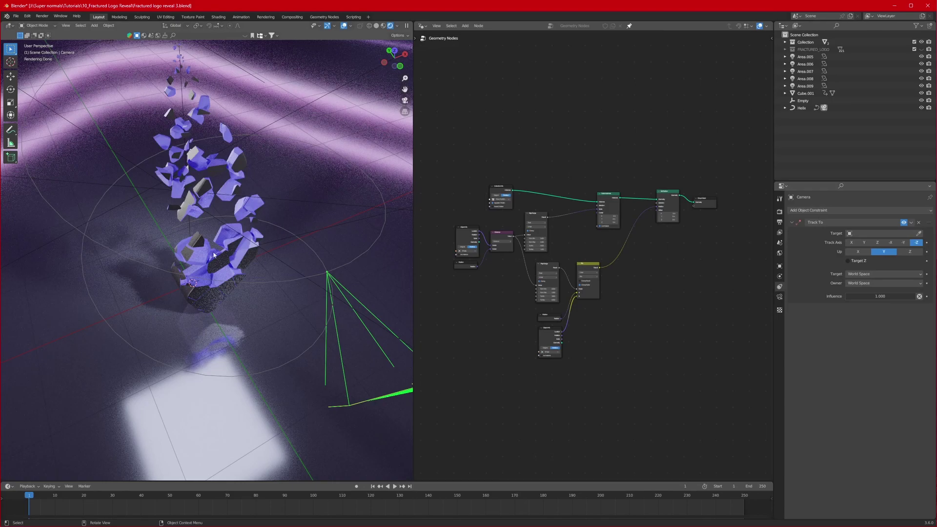
Step: Add a Plain Axes empty and rename it FOCUS
{"action": "key", "text": "shift+a"}
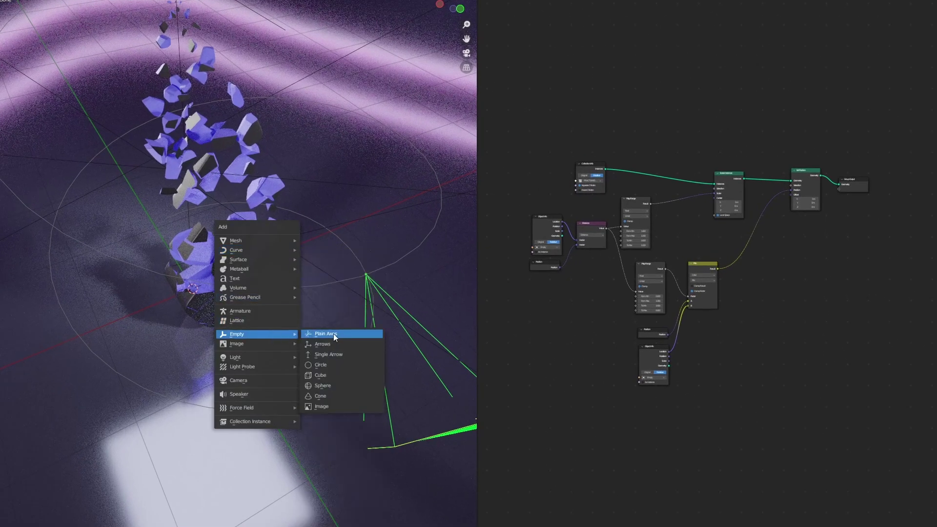
{"action": "left_click", "coordinate": [335, 335]}
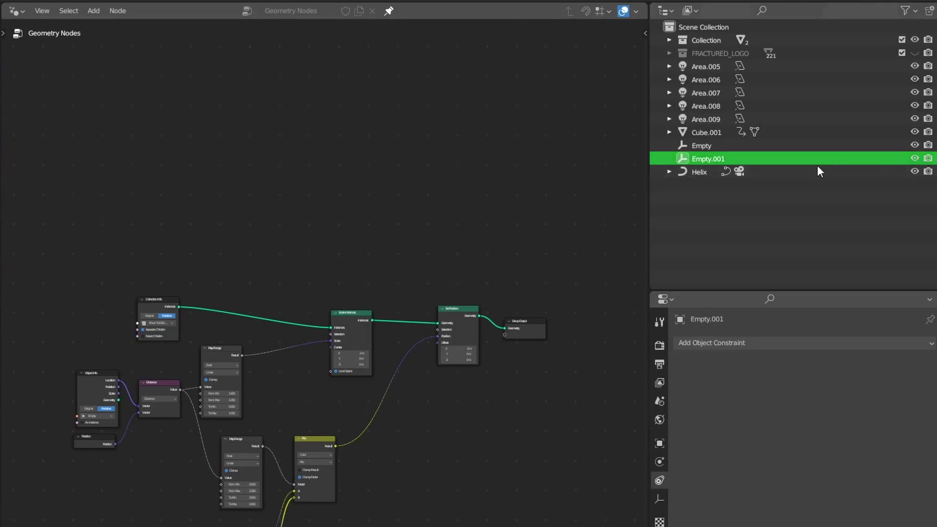
{"action": "double_click", "coordinate": [707, 159]}
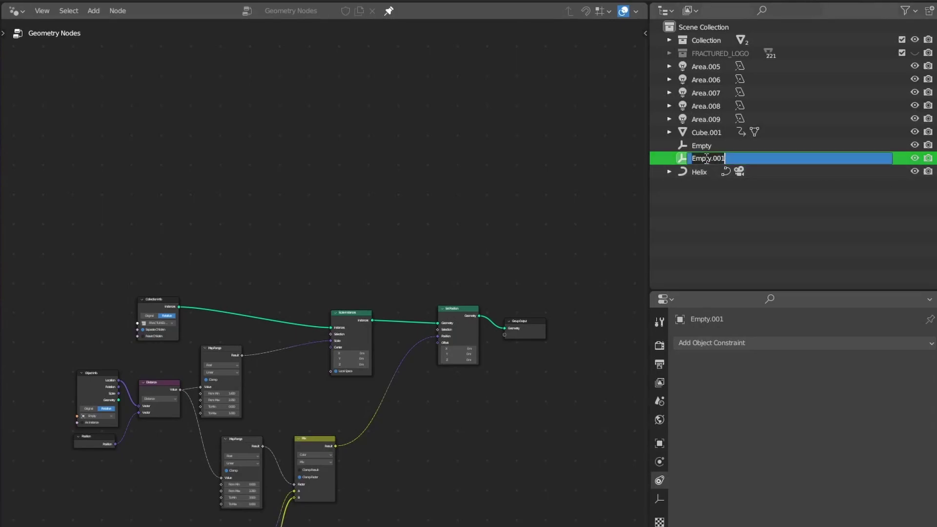
{"action": "key", "text": "Return"}
Step: Raise the FOCUS empty along Z and shift it along Y so it sits inside the lower part of the logo
{"action": "key", "text": "KP_1"}
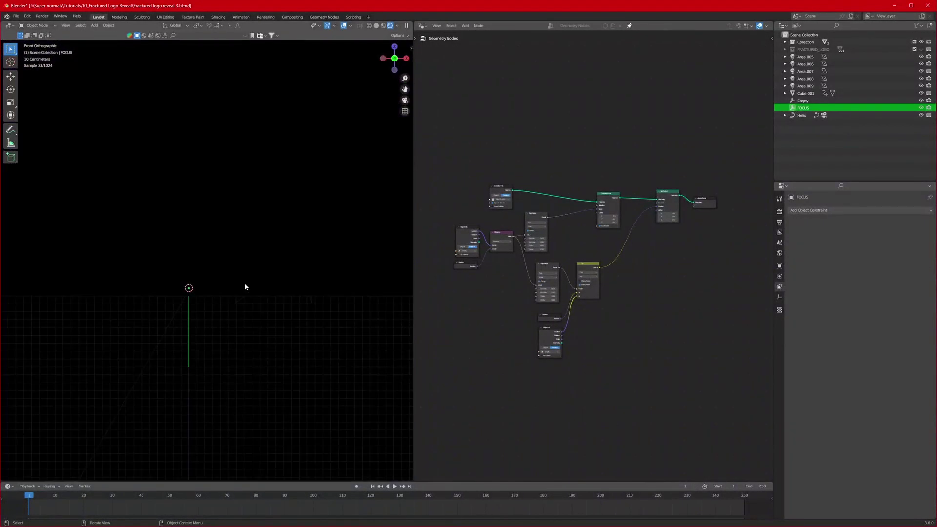
{"action": "middle_click_drag", "start_coordinate": [245, 287], "coordinate": [247, 280]}
{"action": "scroll", "coordinate": [247, 280], "scroll_direction": "up", "scroll_amount": 4}
{"action": "key", "text": "g"}
{"action": "key", "text": "z"}
{"action": "left_click", "coordinate": [248, 244]}
{"action": "middle_click_drag", "start_coordinate": [248, 244], "coordinate": [232, 288]}
{"action": "key", "text": "g"}
{"action": "key", "text": "y"}
{"action": "left_click", "coordinate": [236, 247]}
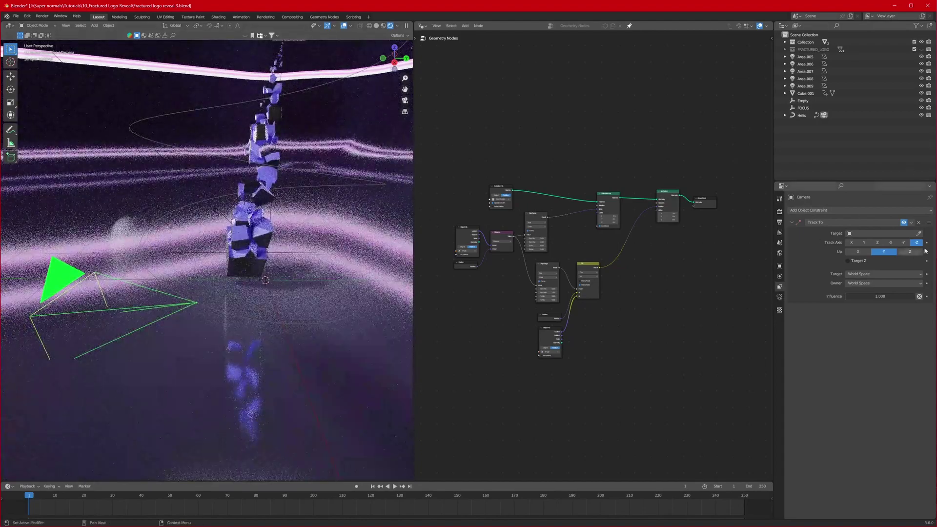
Step: Set FOCUS as the target of the camera's Track To constraint and look through the camera
{"action": "left_click", "coordinate": [197, 249]}
{"action": "middle_click_drag", "start_coordinate": [278, 284], "coordinate": [289, 280]}
{"action": "key", "text": "KP_0"}
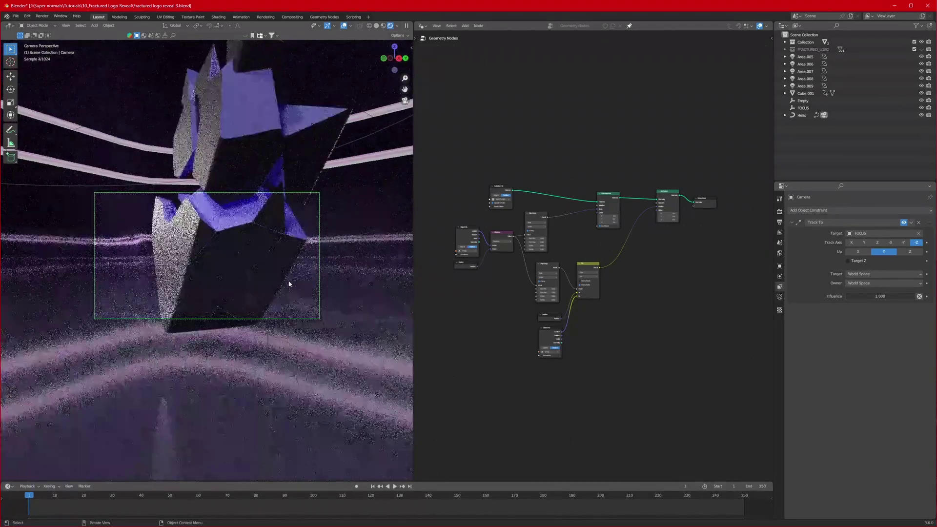
Step: Set the helix's path Evaluation Time to 0 and insert a keyframe for it at frame 1
{"action": "left_click", "coordinate": [359, 141]}
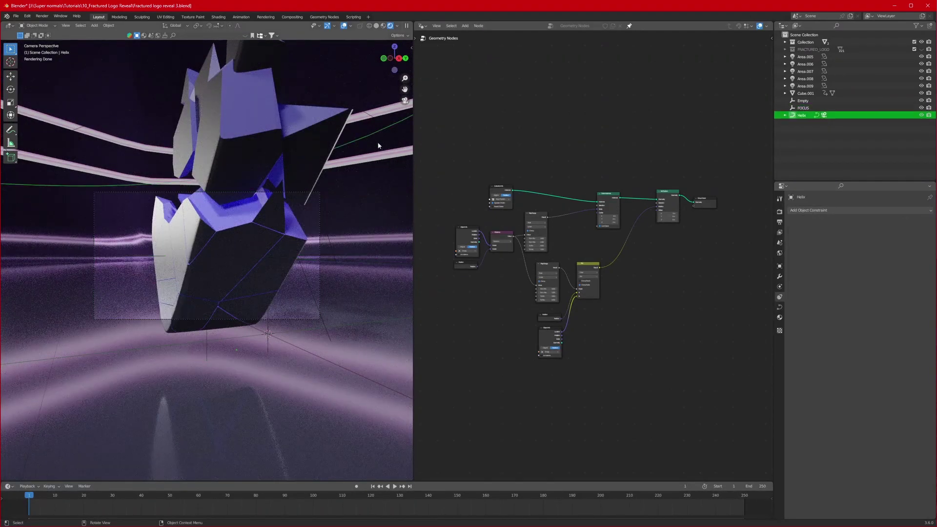
{"action": "left_click", "coordinate": [780, 308]}
{"action": "left_click_drag", "start_coordinate": [883, 359], "coordinate": [889, 359]}
{"action": "mouse_move", "coordinate": [855, 277]}
{"action": "left_mouse_down"}
{"action": "mouse_move", "coordinate": [930, 278]}
{"action": "mouse_move", "coordinate": [867, 278]}
{"action": "left_mouse_up"}
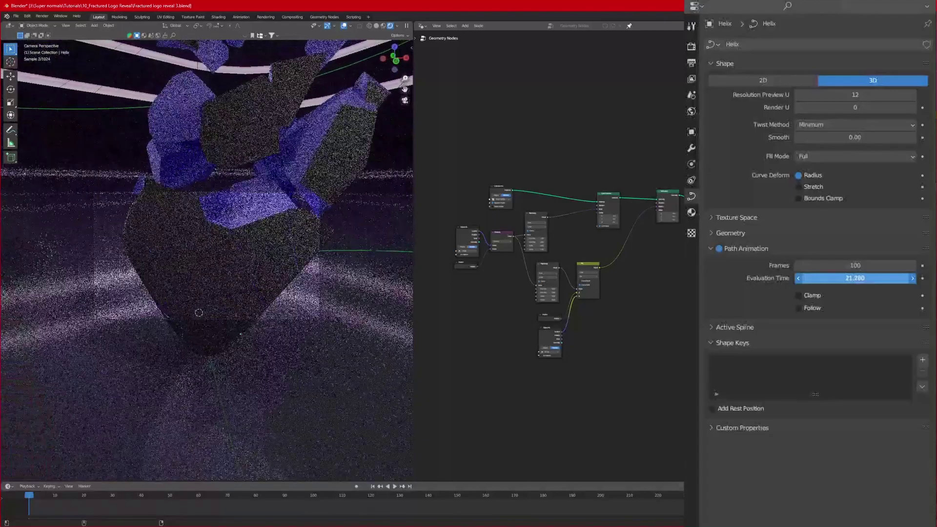
{"action": "left_click", "coordinate": [854, 277]}
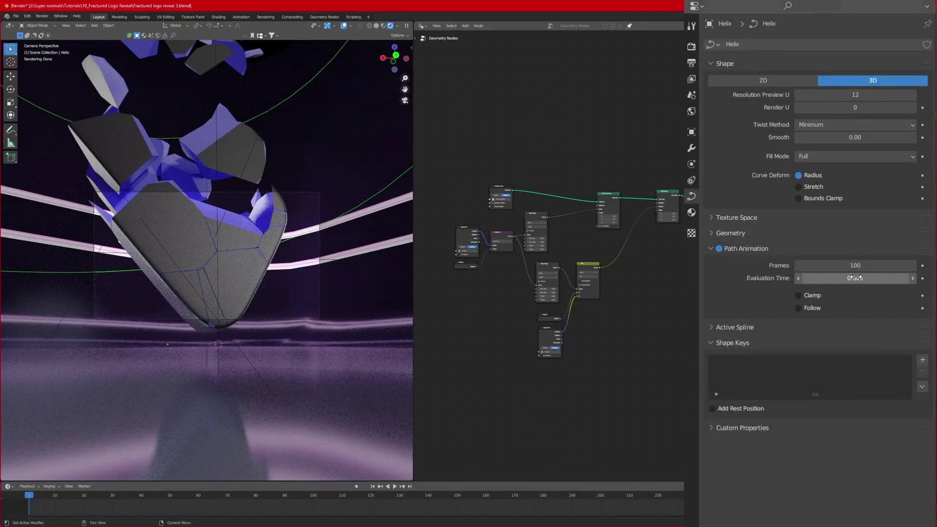
{"action": "key", "text": "i"}
Step: At frame 100, raise the helix's Evaluation Time to about 101 and insert a keyframe for it
{"action": "left_click_drag", "start_coordinate": [73, 498], "coordinate": [313, 501]}
{"action": "left_click_drag", "start_coordinate": [839, 278], "coordinate": [908, 279]}
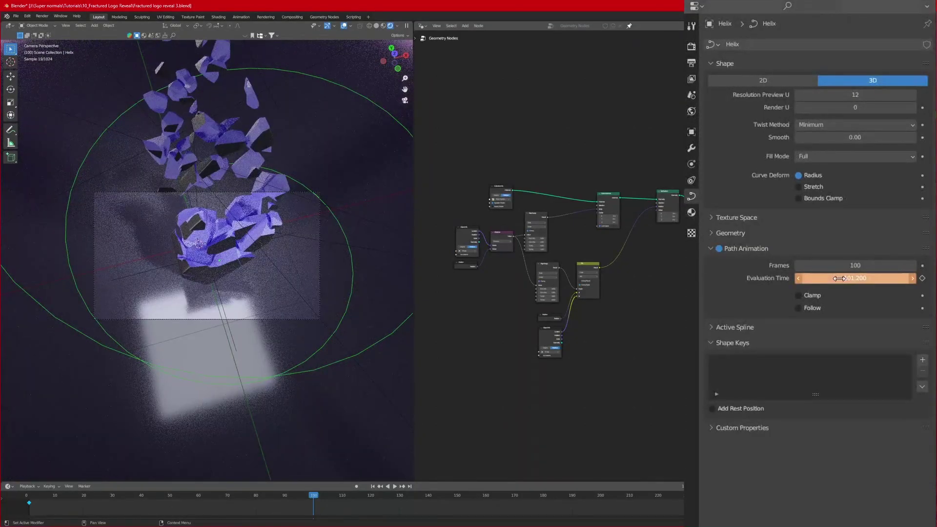
{"action": "key", "text": "i"}
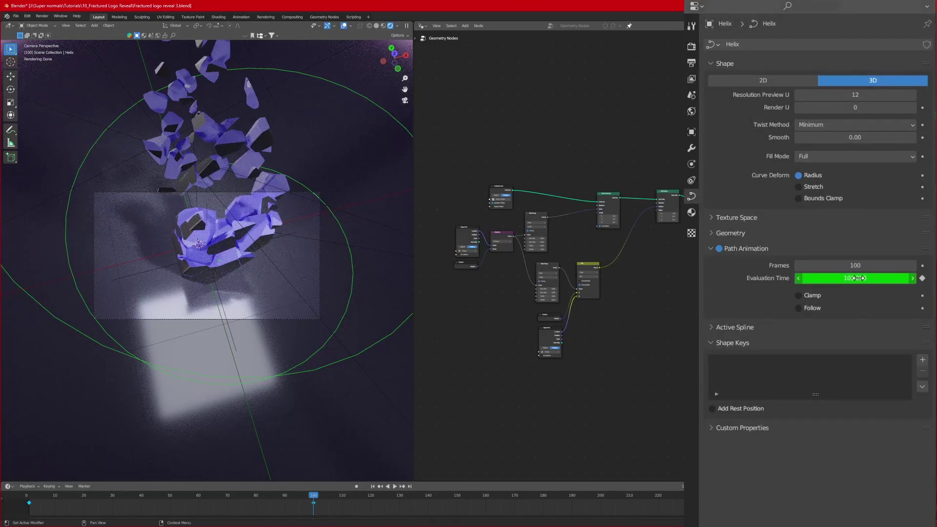
Step: Return to frame 1 and insert a Location keyframe on the FOCUS empty
{"action": "key", "text": "shift+Left"}
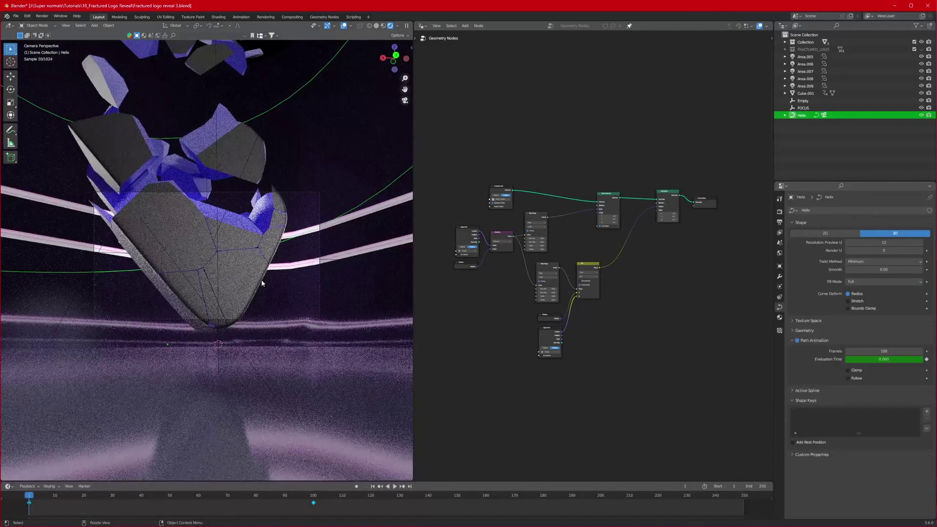
{"action": "left_click", "coordinate": [808, 109]}
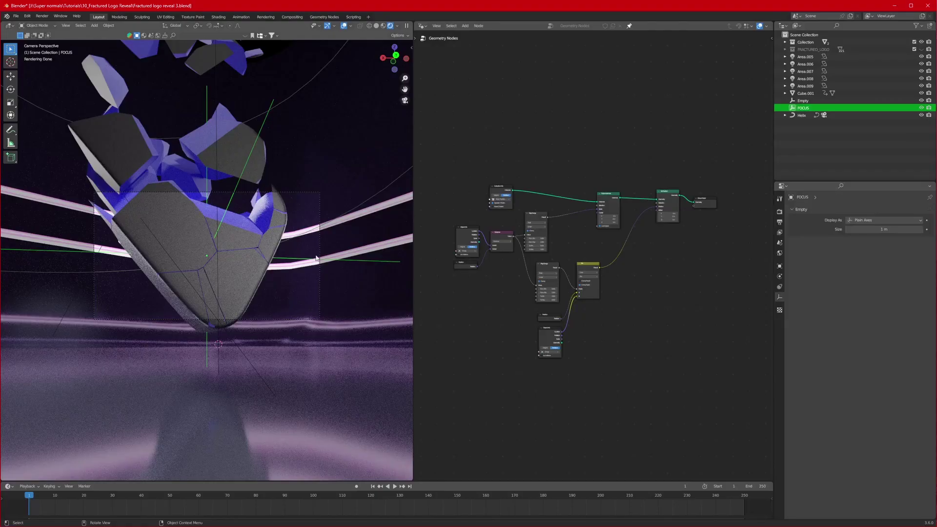
{"action": "key", "text": "i"}
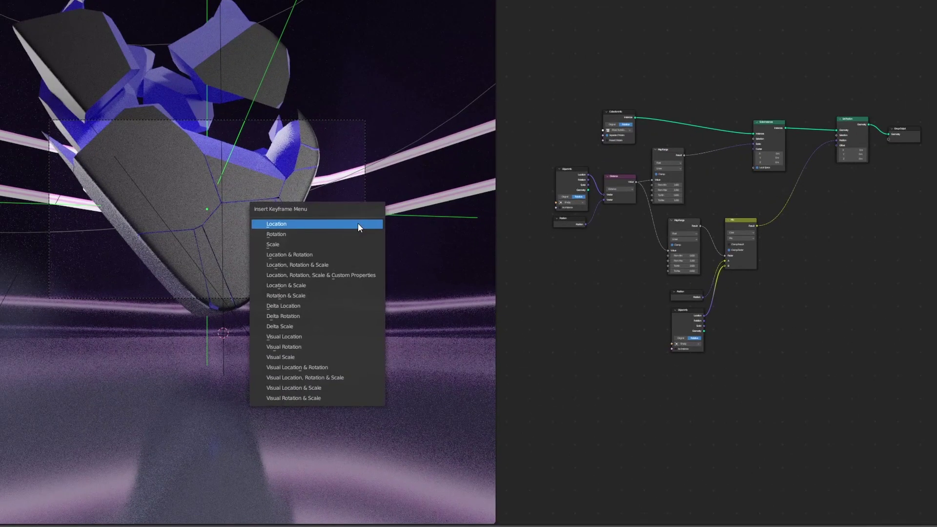
{"action": "left_click", "coordinate": [304, 224]}
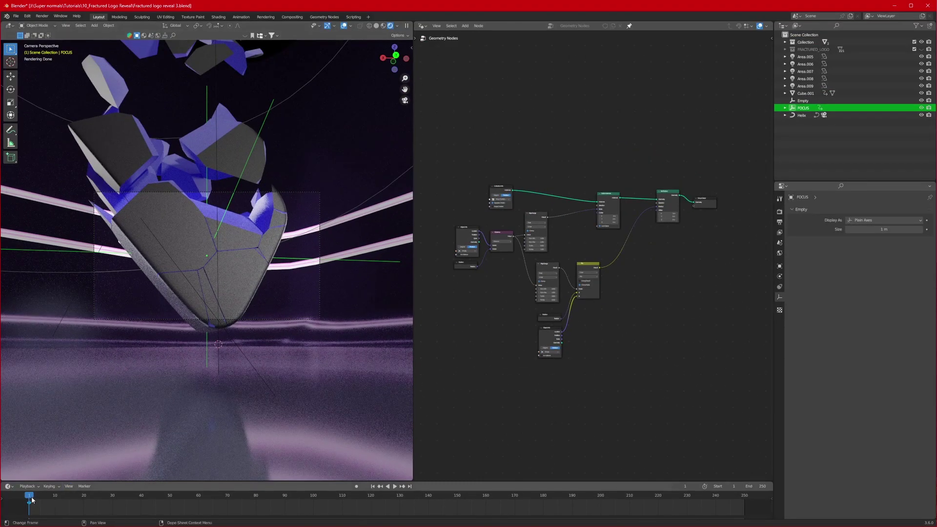
Step: At frame 100, raise the FOCUS empty about 1.4 m along Z and insert a Location keyframe for it
{"action": "left_click_drag", "start_coordinate": [70, 497], "coordinate": [314, 498]}
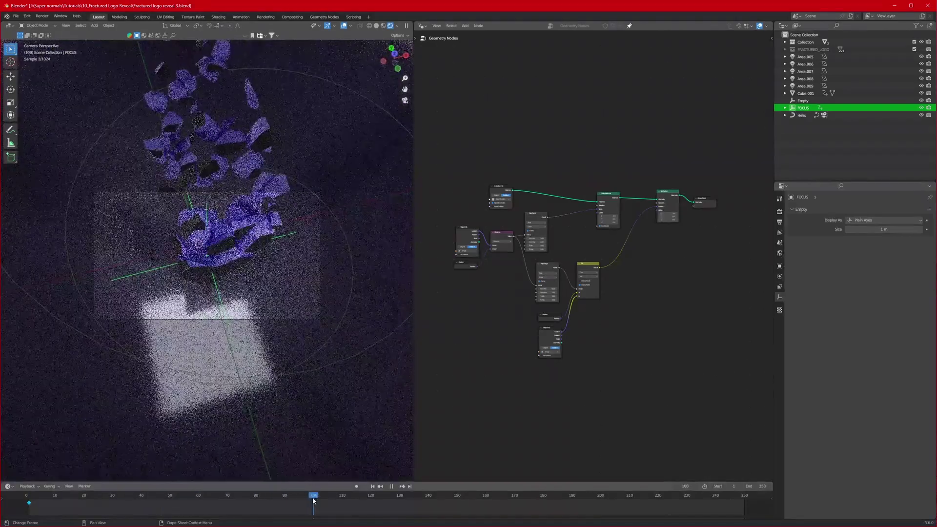
{"action": "key", "text": "g"}
{"action": "key", "text": "z"}
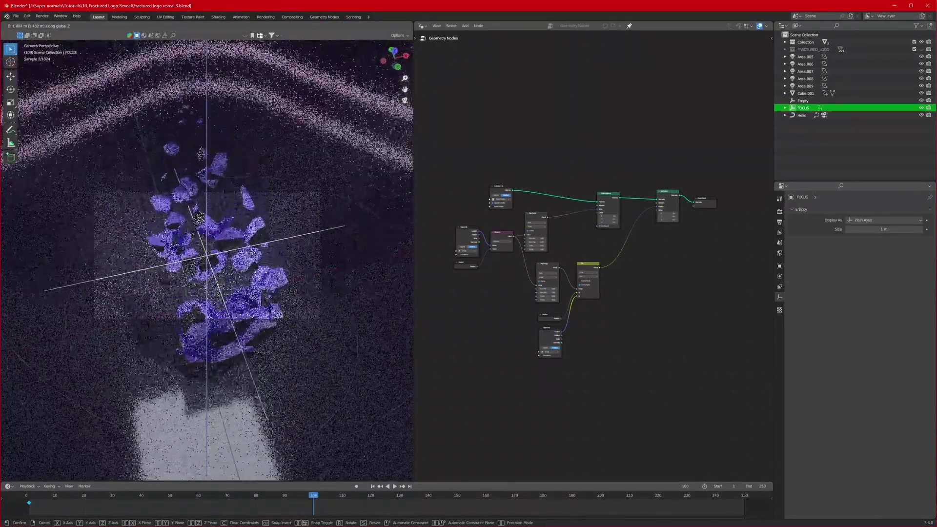
{"action": "left_click", "coordinate": [252, 249]}
{"action": "middle_click_drag", "start_coordinate": [252, 249], "coordinate": [246, 269]}
{"action": "key", "text": "g"}
{"action": "key", "text": "z"}
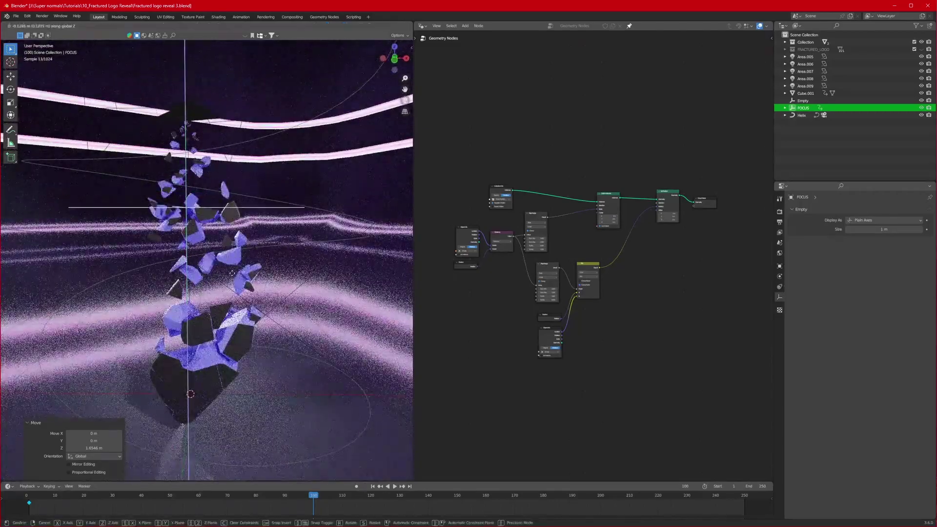
{"action": "key", "text": "i"}
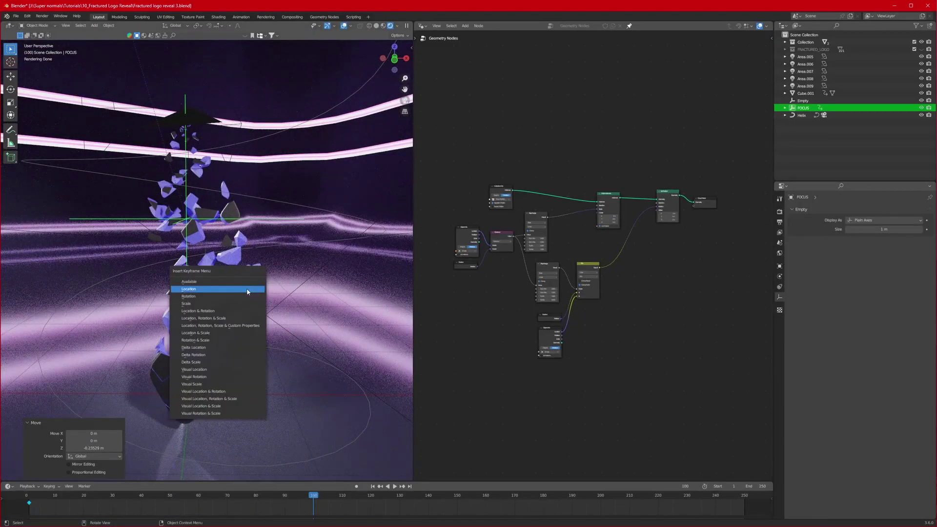
{"action": "left_click", "coordinate": [241, 290]}
Step: Look through the camera at frame 62 and scale the helix up by a factor of about 1.14
{"action": "left_click_drag", "start_coordinate": [317, 498], "coordinate": [86, 476]}
{"action": "key", "text": "KP_0"}
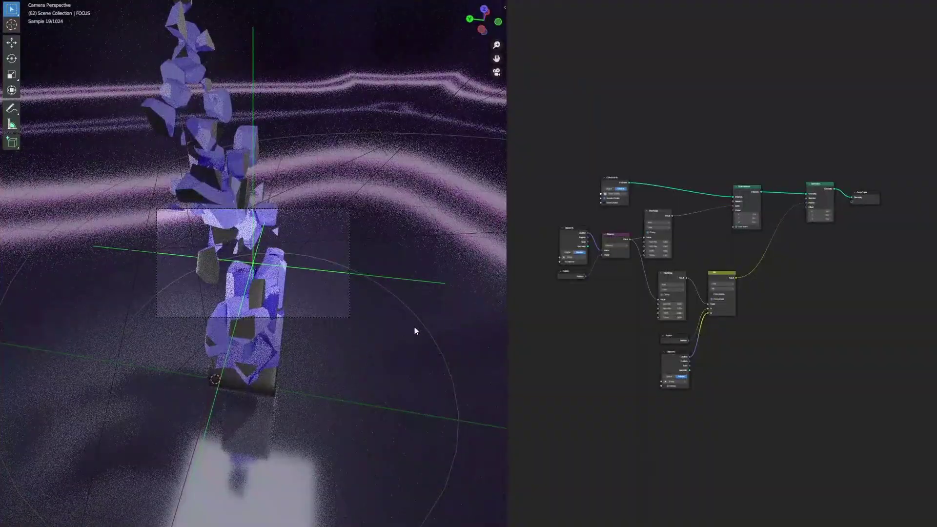
{"action": "left_click", "coordinate": [420, 320]}
{"action": "key", "text": "s"}
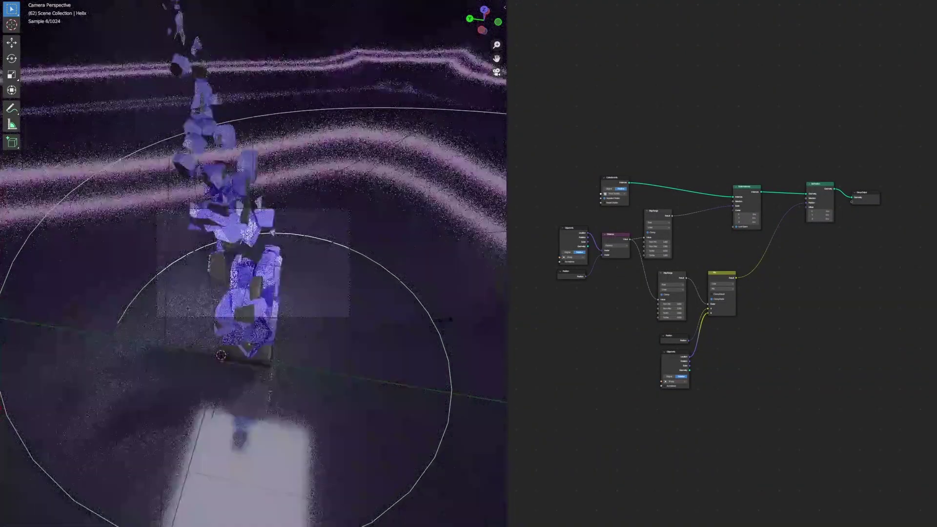
{"action": "left_click", "coordinate": [427, 341]}
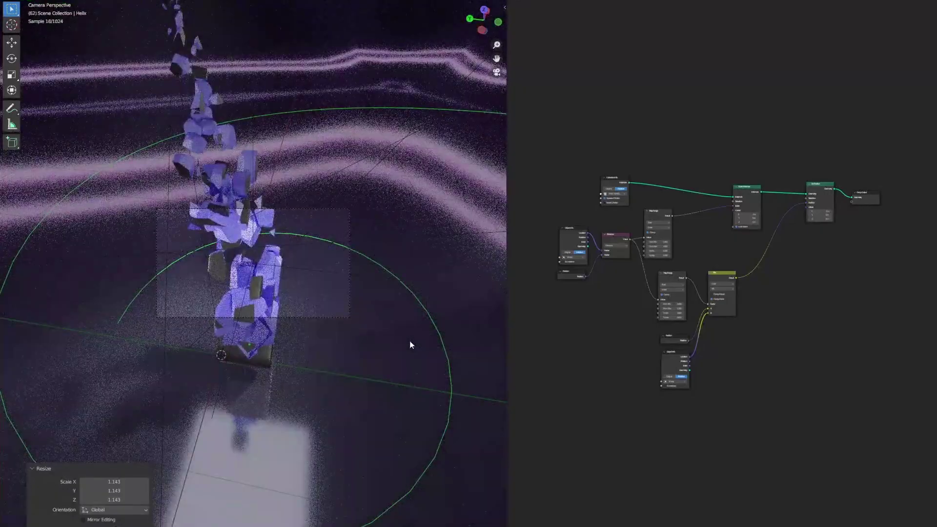
Step: Adjust the helix's height along Z, scale it by 0.975 and return to the camera view
{"action": "key", "text": "g"}
{"action": "key", "text": "z"}
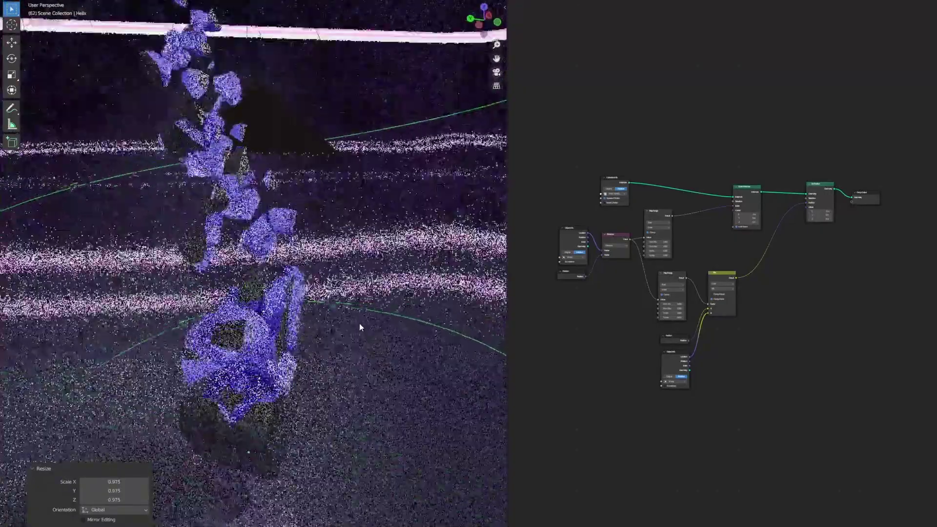
{"action": "key", "text": "KP_0"}
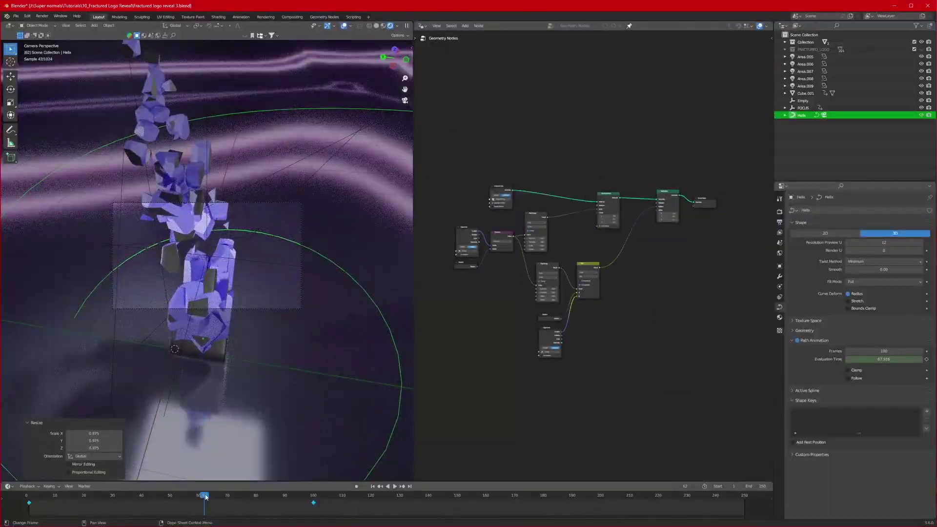
Step: At frame 1, lower the Empty along Z until no logo fragments show and rename it FX_CONTROL
{"action": "left_click_drag", "start_coordinate": [204, 495], "coordinate": [30, 495]}
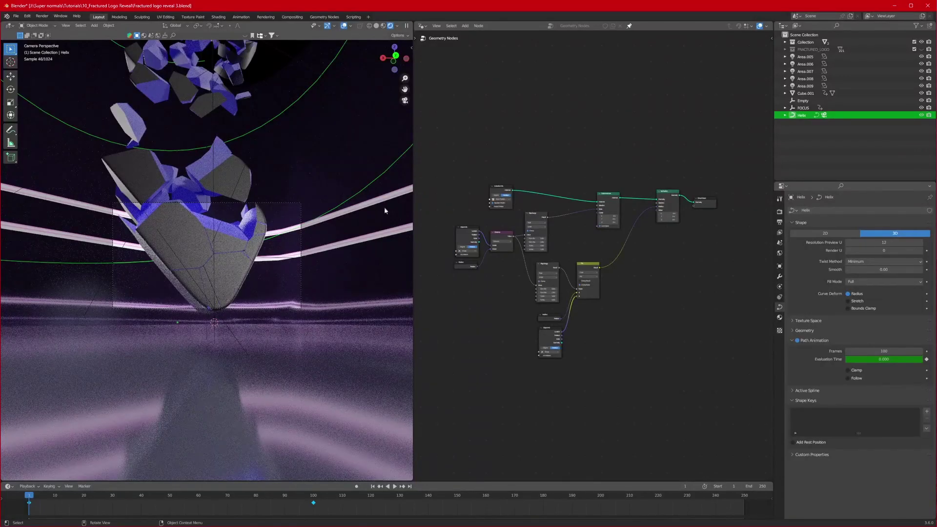
{"action": "left_click", "coordinate": [818, 102]}
{"action": "key", "text": "g"}
{"action": "key", "text": "z"}
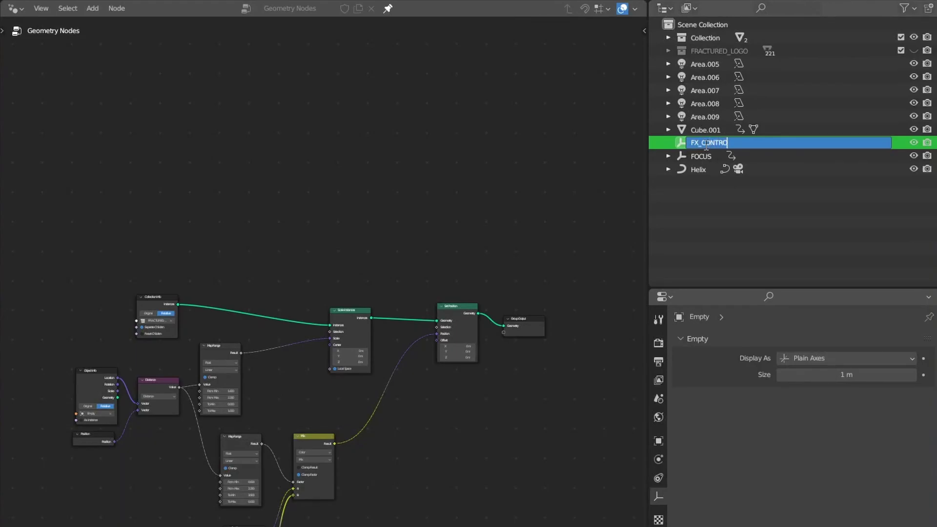
{"action": "key", "text": "Return"}
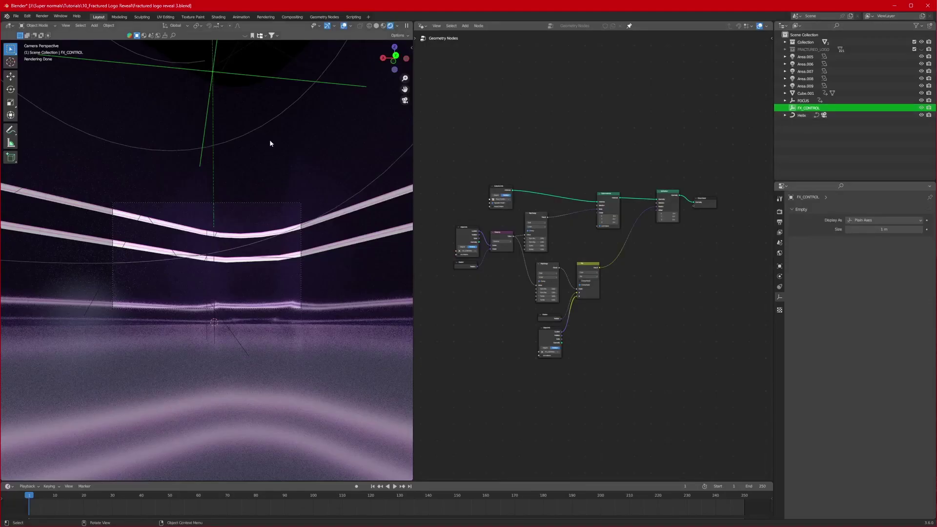
Step: Insert a Location keyframe on FX_CONTROL at frame 1
{"action": "key", "text": "i"}
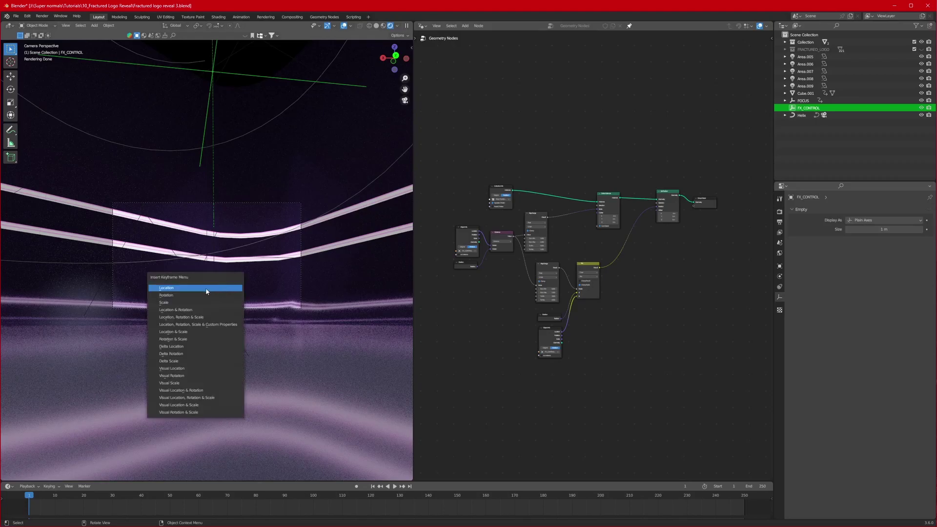
{"action": "left_click", "coordinate": [193, 291]}
Step: At frame 100, raise FX_CONTROL about 2.3 m along Z to assemble most of the logo and insert a Location keyframe
{"action": "left_click_drag", "start_coordinate": [29, 497], "coordinate": [315, 498]}
{"action": "key", "text": "g"}
{"action": "key", "text": "z"}
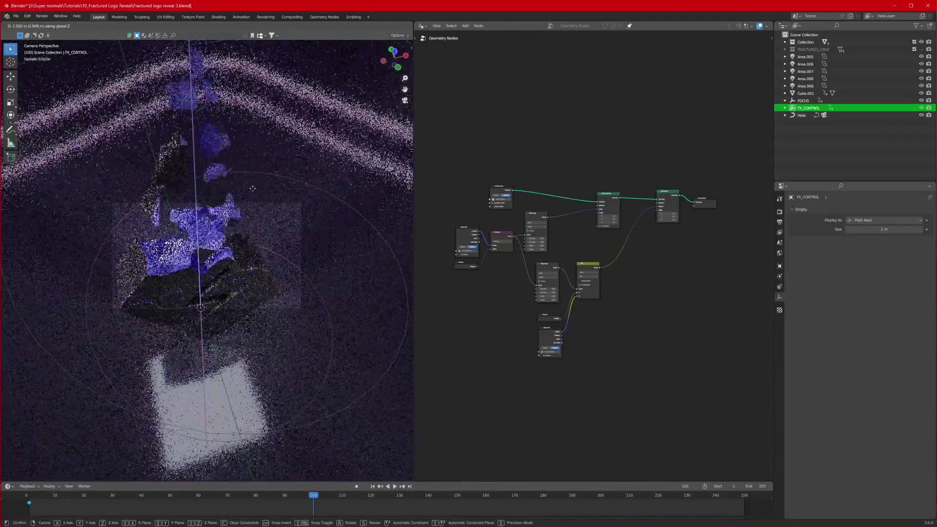
{"action": "left_click", "coordinate": [276, 256]}
{"action": "key", "text": "g"}
{"action": "key", "text": "z"}
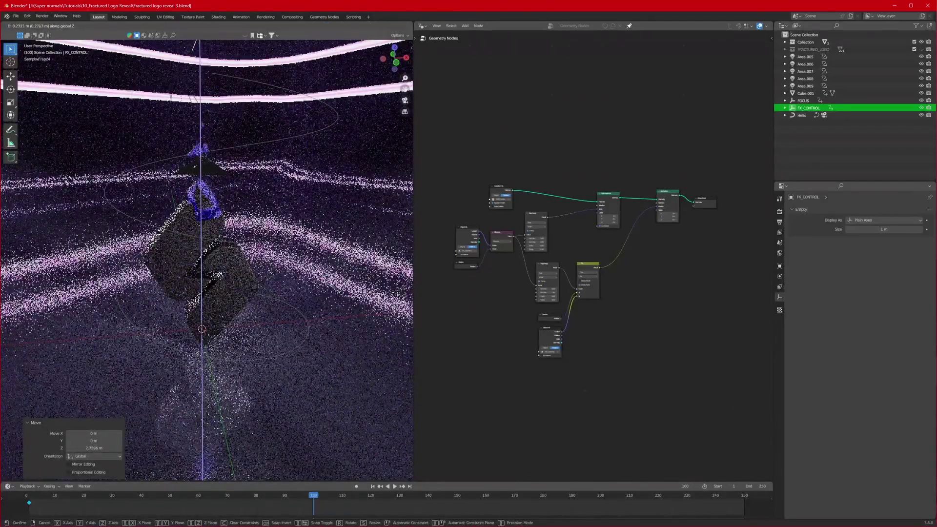
{"action": "left_click", "coordinate": [266, 247]}
{"action": "scroll", "coordinate": [318, 297], "scroll_direction": "down", "scroll_amount": 3}
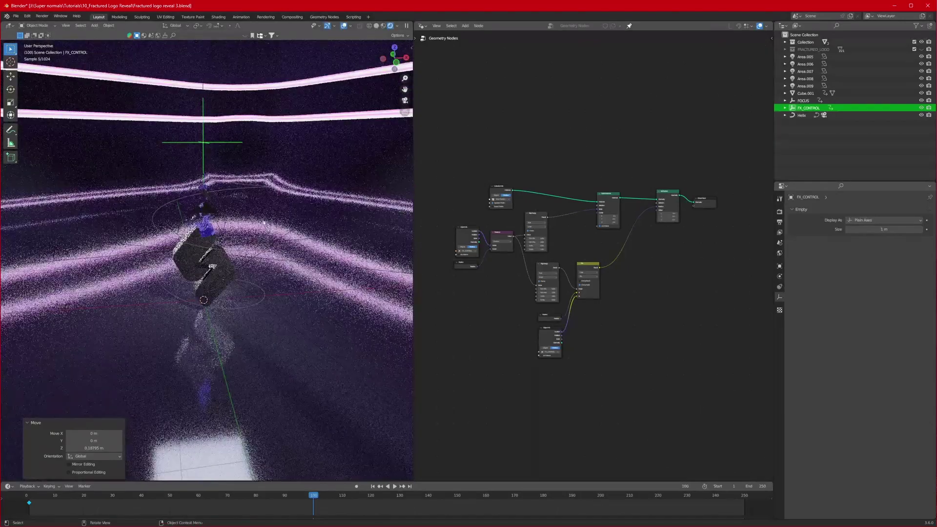
{"action": "scroll", "coordinate": [238, 235], "scroll_direction": "up", "scroll_amount": 1}
{"action": "key", "text": "i"}
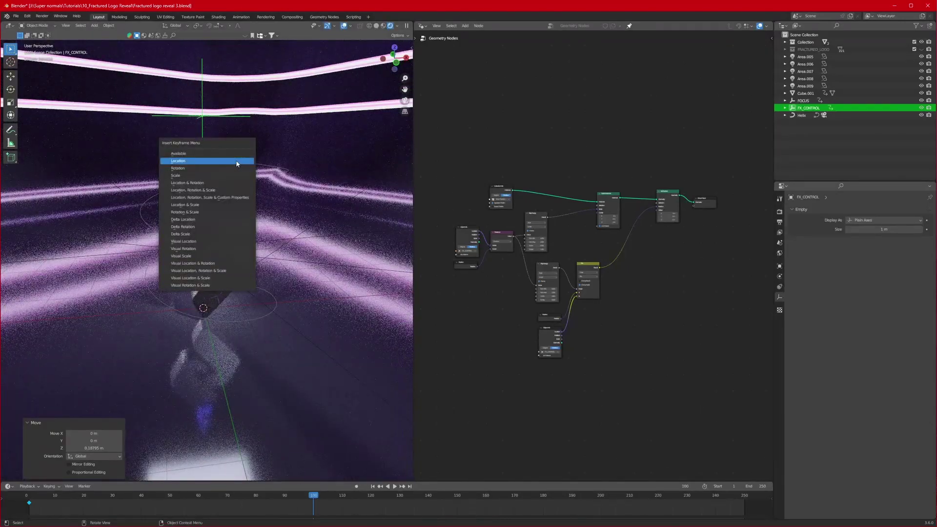
{"action": "left_click", "coordinate": [238, 164]}
Step: At frame 114, raise FX_CONTROL another 0.41 m or so along Z and insert a Location keyframe
{"action": "left_click_drag", "start_coordinate": [315, 496], "coordinate": [354, 496]}
{"action": "key", "text": "g"}
{"action": "key", "text": "z"}
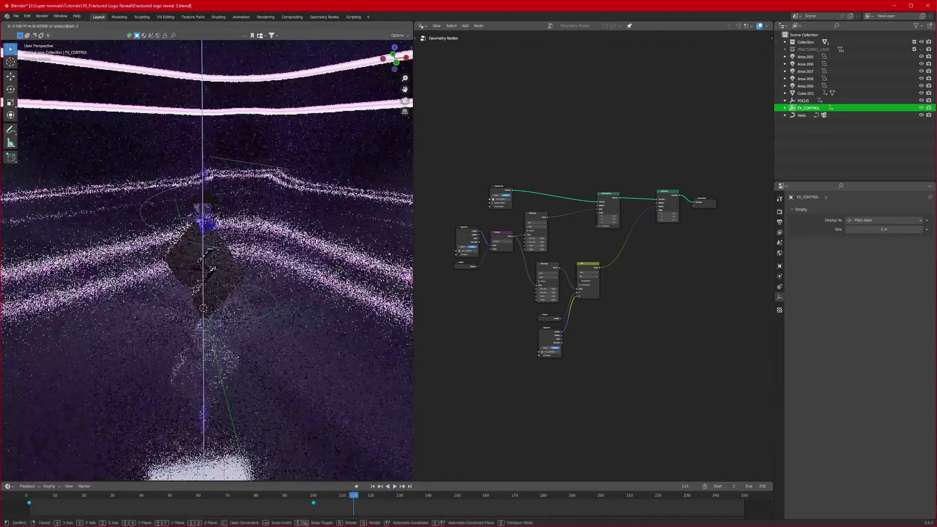
{"action": "left_click", "coordinate": [298, 240]}
{"action": "key", "text": "i"}
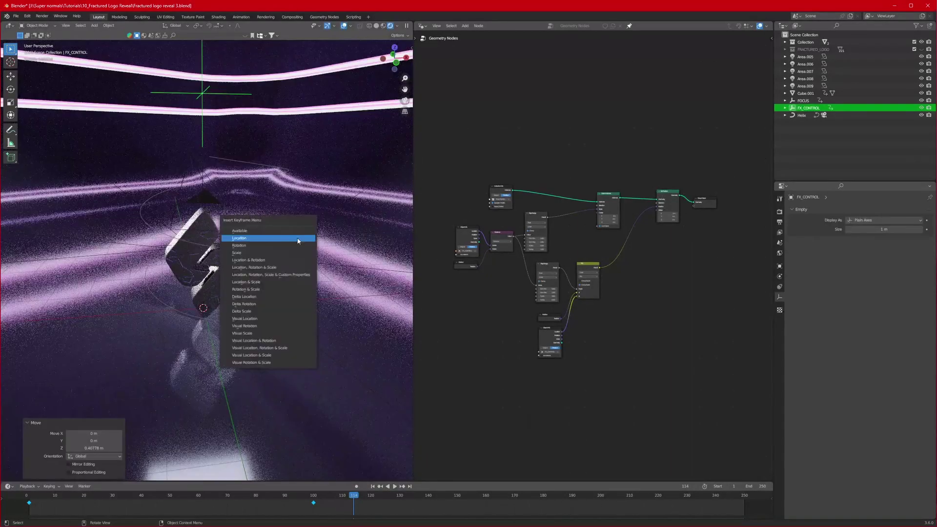
{"action": "left_click", "coordinate": [298, 239]}
Step: Move FX_CONTROL's last keyframe from frame 114 to about frame 119
{"action": "left_click_drag", "start_coordinate": [369, 506], "coordinate": [353, 499]}
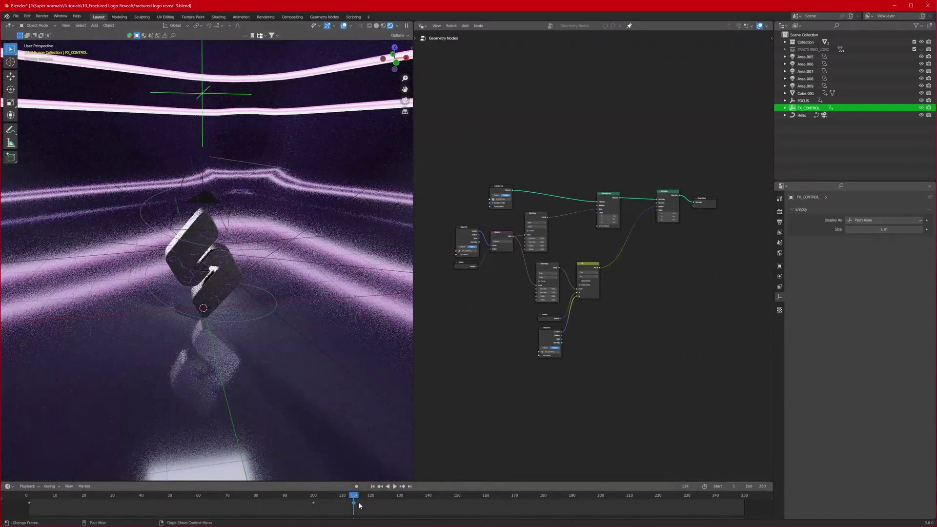
{"action": "key", "text": "g"}
{"action": "left_click", "coordinate": [374, 505]}
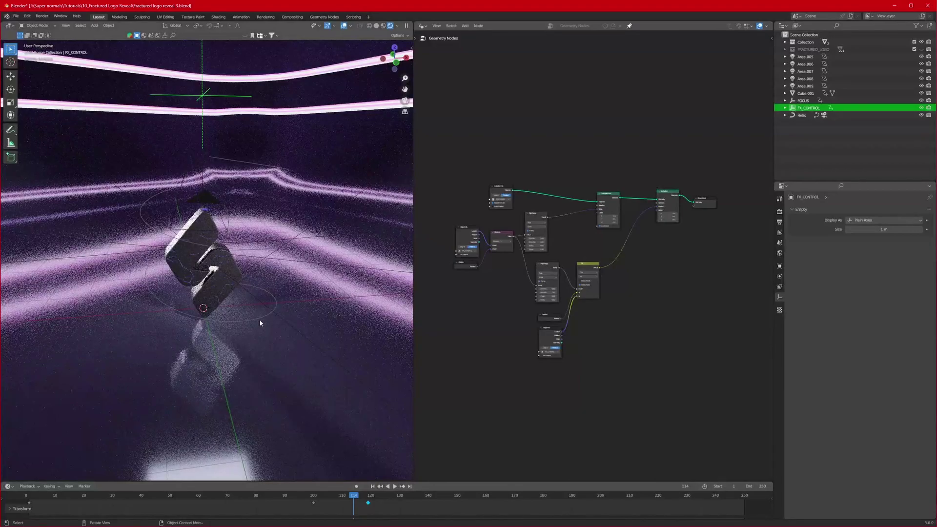
Step: Play back the animation, return to the camera view at frame 29 and scale the helix up slightly
{"action": "key", "text": "space"}
{"action": "left_click_drag", "start_coordinate": [363, 499], "coordinate": [110, 498]}
{"action": "key", "text": "KP_0"}
{"action": "left_click", "coordinate": [349, 312]}
{"action": "key", "text": "s"}
{"action": "left_click", "coordinate": [360, 314]}
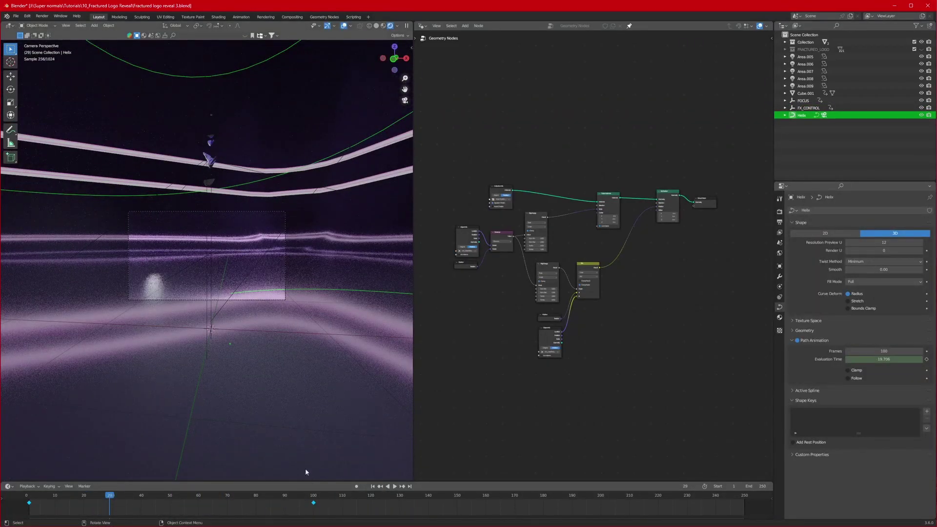
Step: Select FX_CONTROL and try to shift its first keyframe to well before frame 1
{"action": "left_click", "coordinate": [316, 216]}
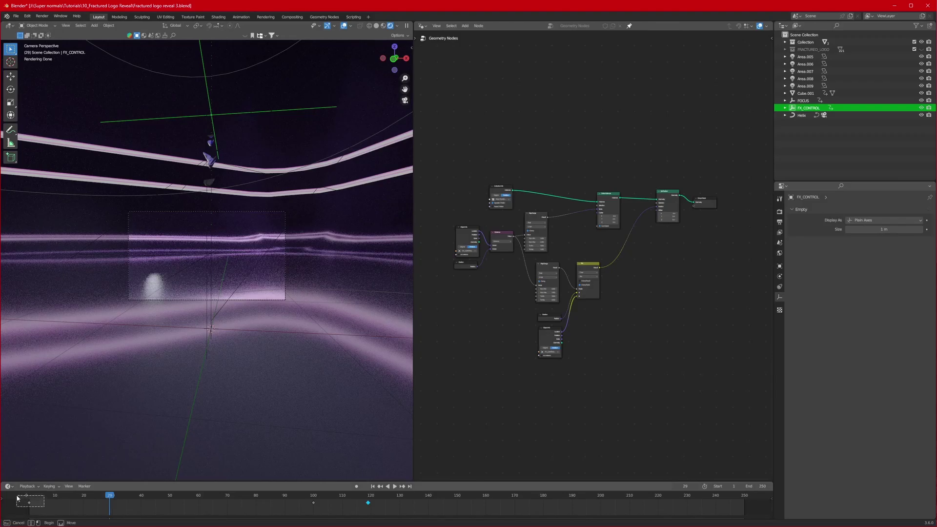
{"action": "key", "text": "g"}
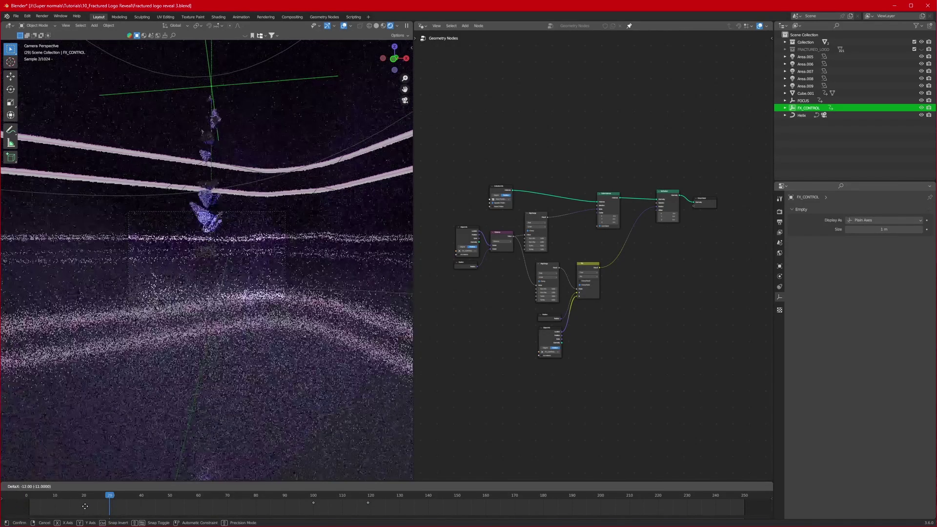
{"action": "left_click", "coordinate": [87, 506]}
{"action": "left_click_drag", "start_coordinate": [84, 498], "coordinate": [29, 497]}
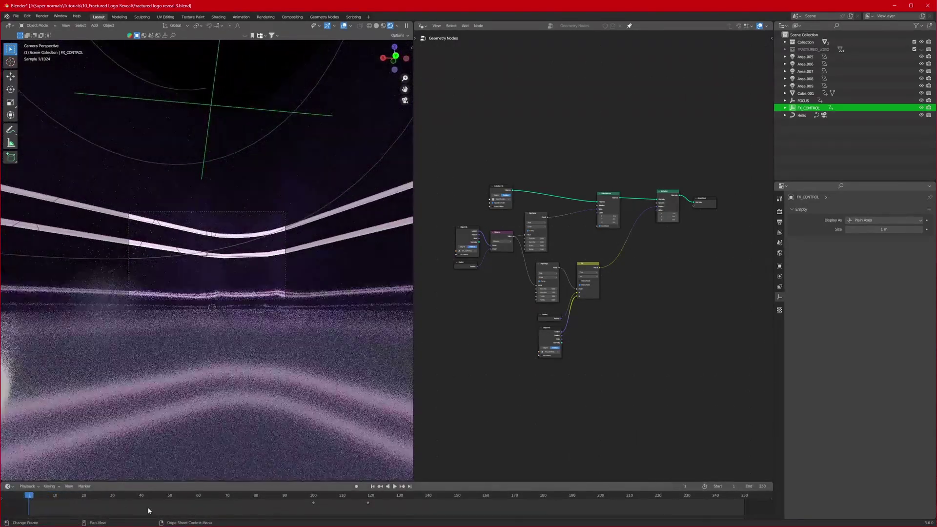
{"action": "key", "text": "g"}
{"action": "left_click", "coordinate": [33, 505]}
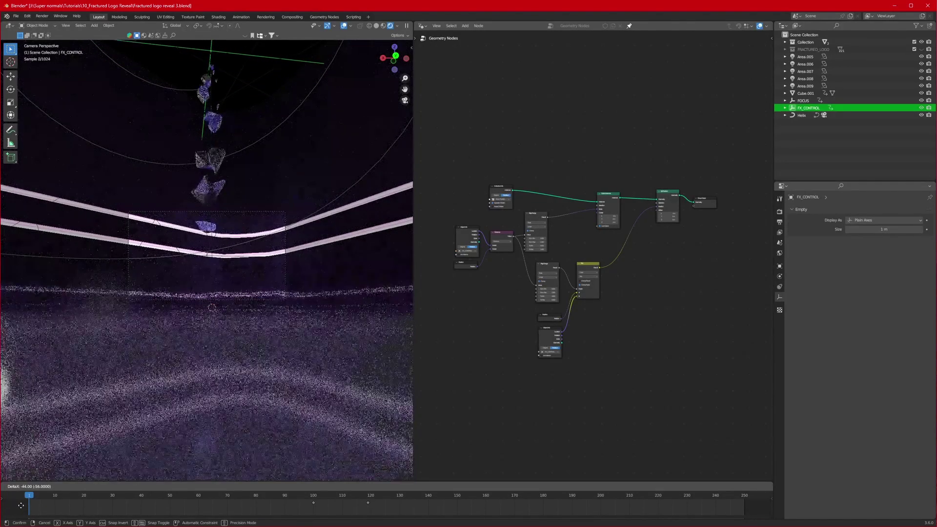
Step: Save the file and undo the shifts of FX_CONTROL's first keyframe
{"action": "key", "text": "ctrl+s"}
{"action": "key", "text": "ctrl+z"}
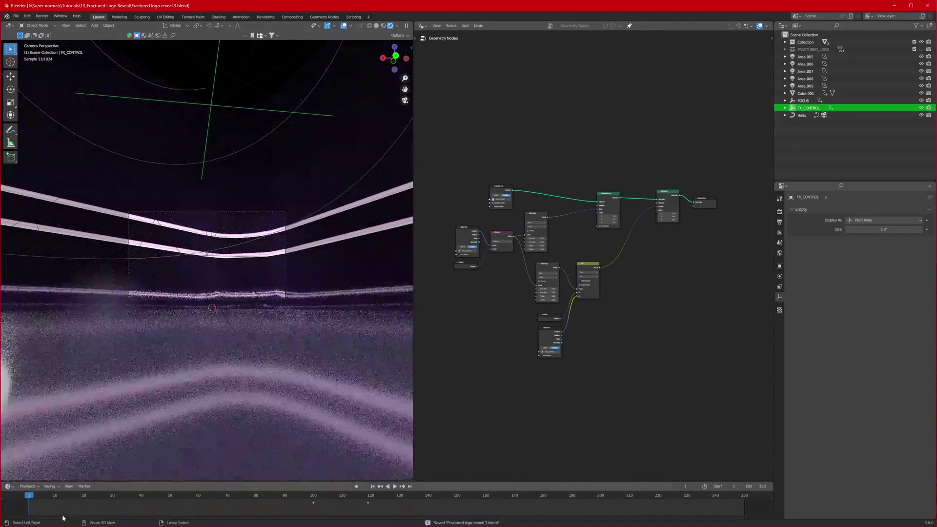
{"action": "key", "text": "ctrl+z"}
{"action": "key", "text": "ctrl+z"}
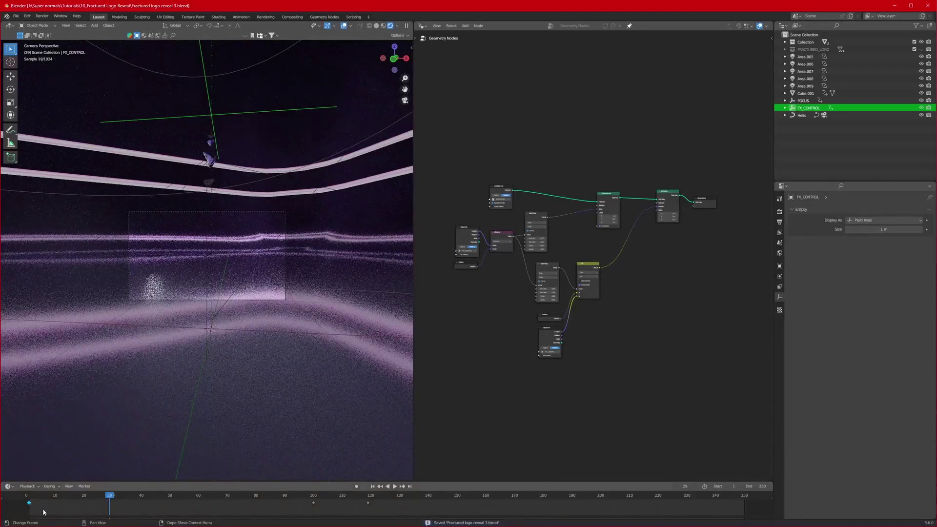
Step: At frame 1, shift FX_CONTROL's first keyframe to before the start so that a few fragments already show
{"action": "left_click_drag", "start_coordinate": [115, 498], "coordinate": [32, 509]}
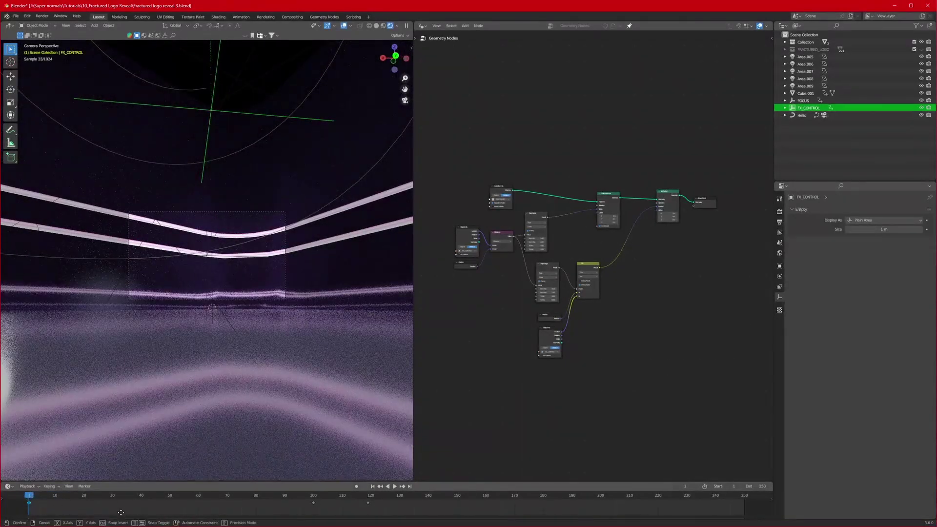
{"action": "mouse_move", "coordinate": [88, 511]}
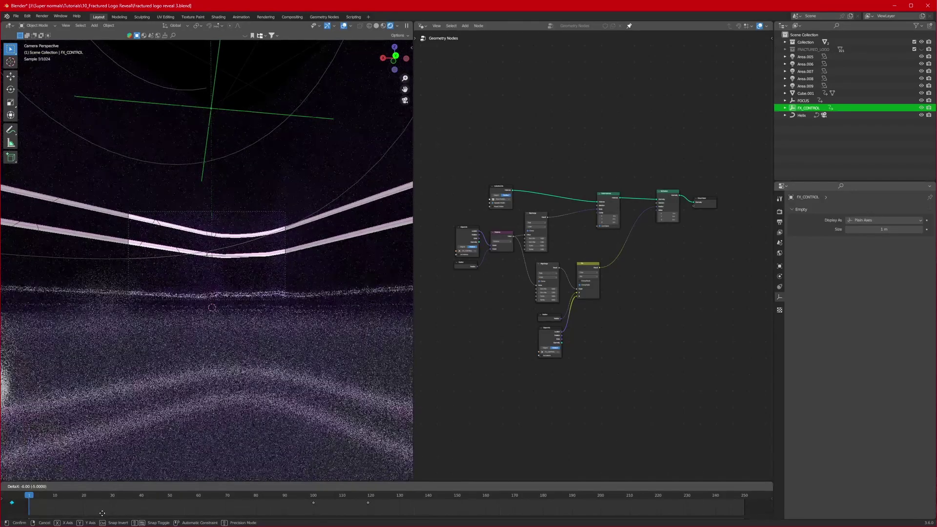
{"action": "mouse_move", "coordinate": [30, 509]}
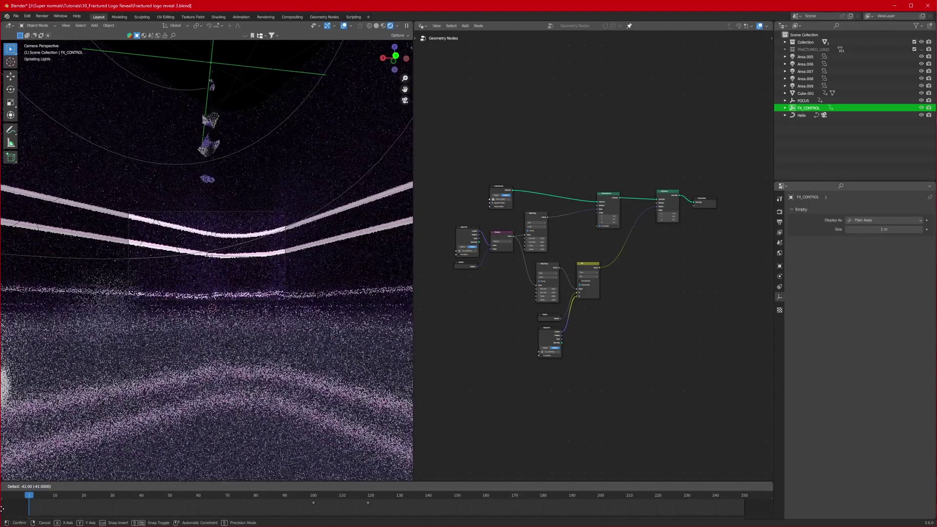
{"action": "mouse_move", "coordinate": [740, 508]}
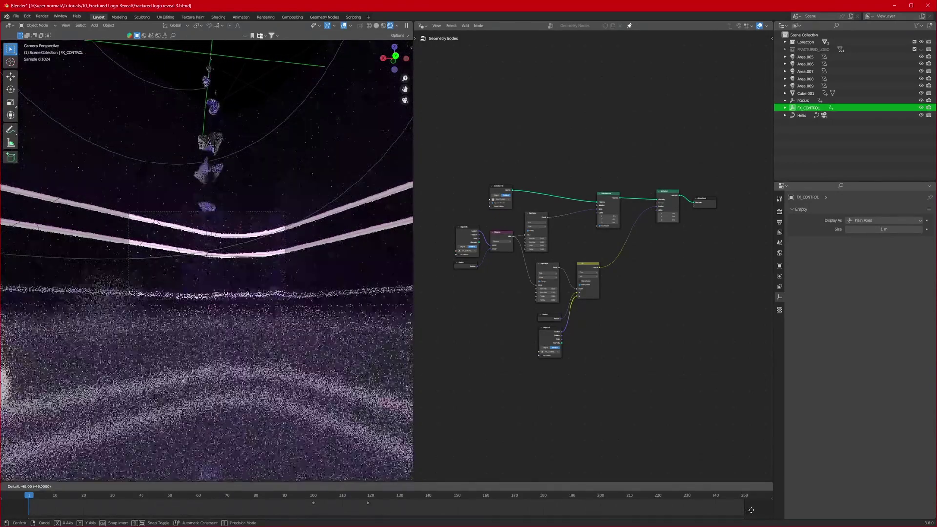
{"action": "left_click", "coordinate": [751, 510]}
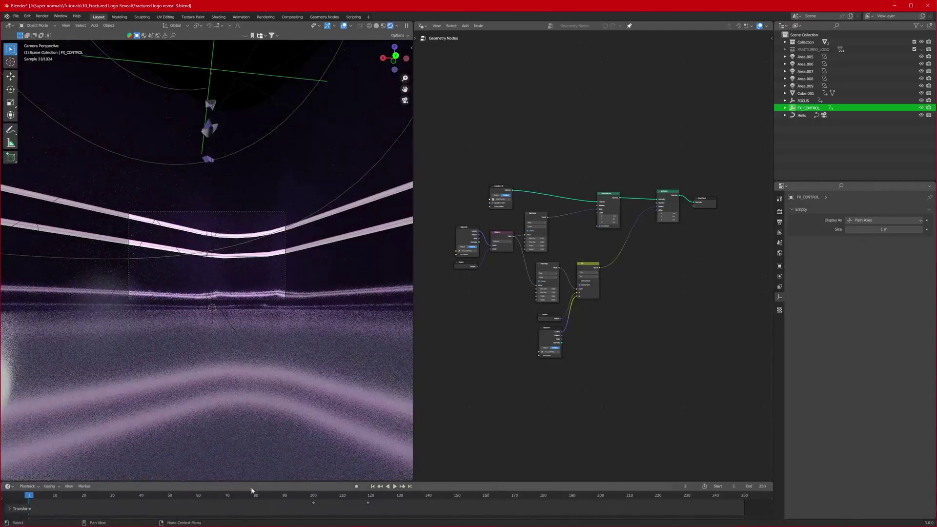
Step: Play back the animation to check the logo assembly and select the FOCUS empty at frame 105
{"action": "key", "text": "space"}
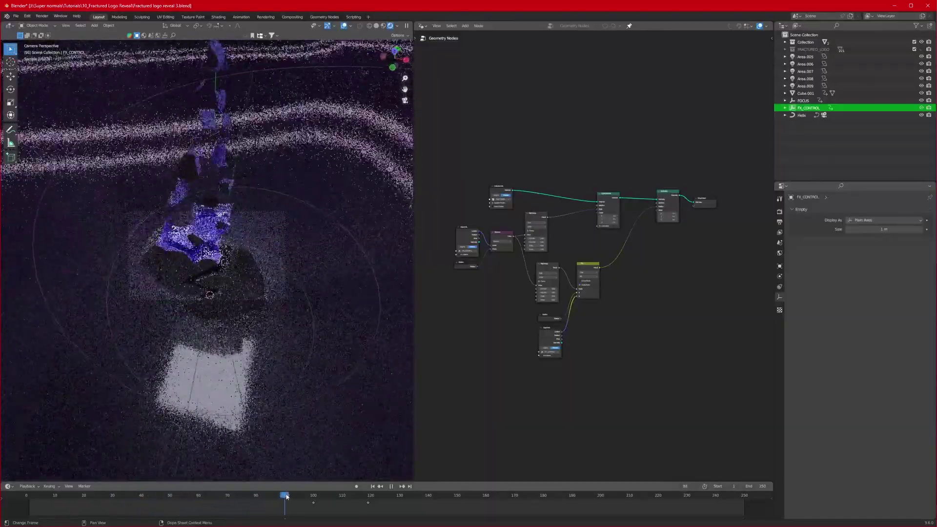
{"action": "key", "text": "space"}
{"action": "left_click", "coordinate": [266, 242]}
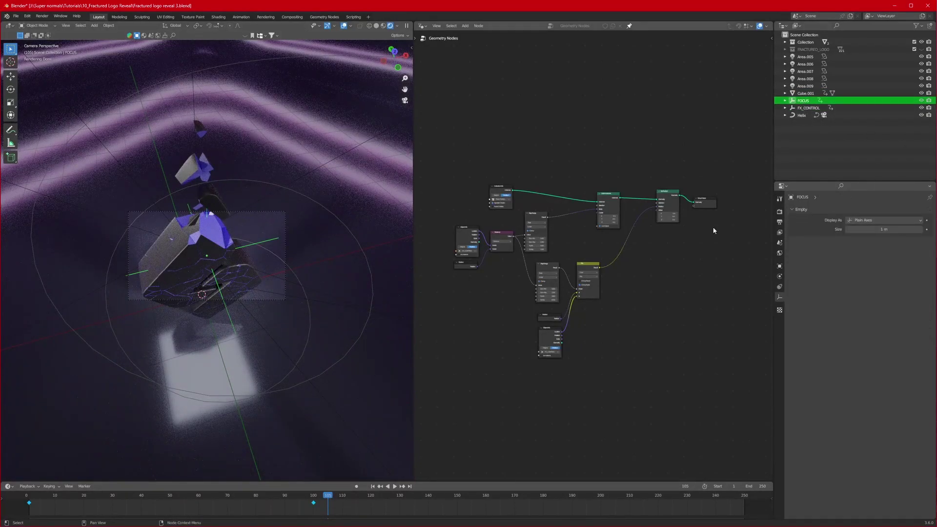
Step: Move the FOCUS empty along the Z axis at about frame 129 and insert a keyframe for it
{"action": "key", "text": "space"}
{"action": "left_click_drag", "start_coordinate": [390, 497], "coordinate": [399, 497]}
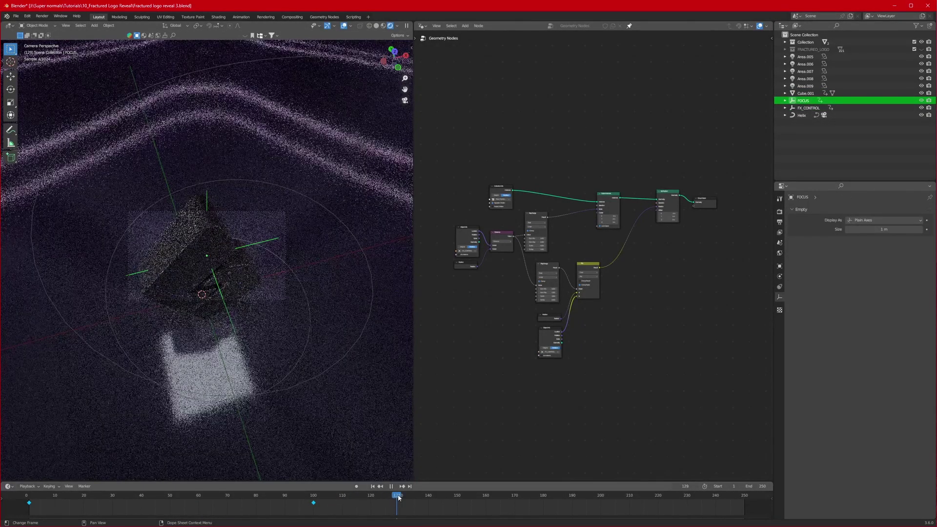
{"action": "key", "text": "g"}
{"action": "key", "text": "z"}
{"action": "left_click", "coordinate": [296, 267]}
{"action": "key", "text": "i"}
{"action": "left_click", "coordinate": [258, 297]}
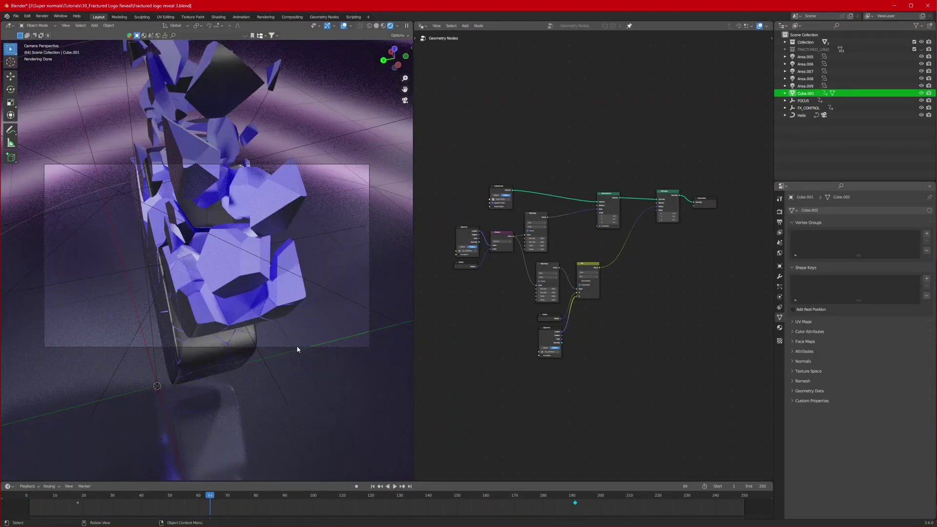
Step: Select the camera and shorten its focal length to about 17.9 mm, checking the framing at different frames
{"action": "left_click", "coordinate": [297, 347]}
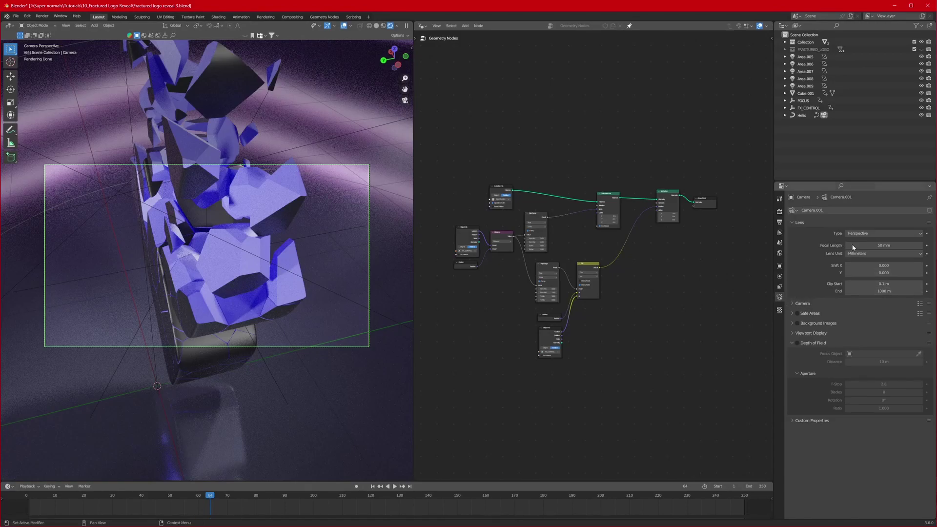
{"action": "left_click_drag", "start_coordinate": [884, 246], "coordinate": [845, 245]}
{"action": "mouse_move", "coordinate": [168, 498]}
{"action": "left_mouse_down"}
{"action": "mouse_move", "coordinate": [84, 497]}
{"action": "mouse_move", "coordinate": [152, 497]}
{"action": "left_mouse_up"}
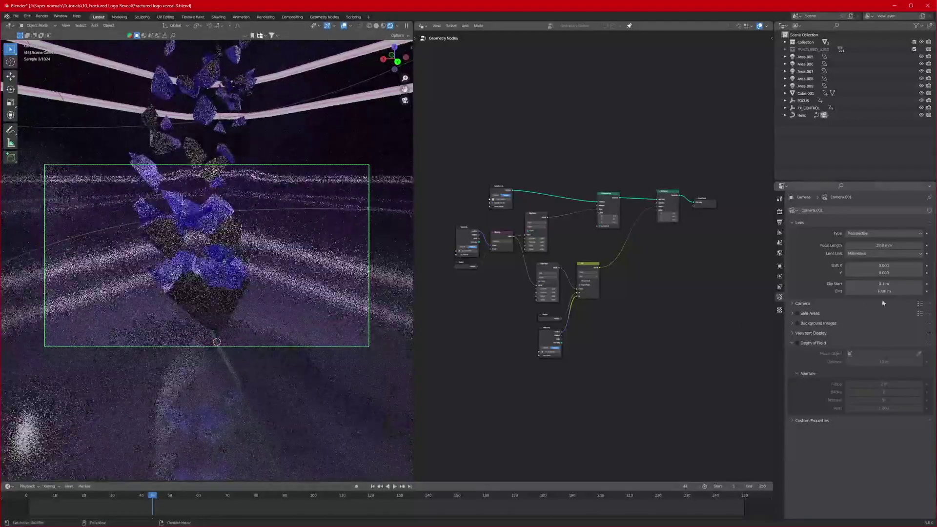
{"action": "left_click", "coordinate": [884, 245]}
{"action": "type", "text": "20"}
{"action": "key", "text": "Return"}
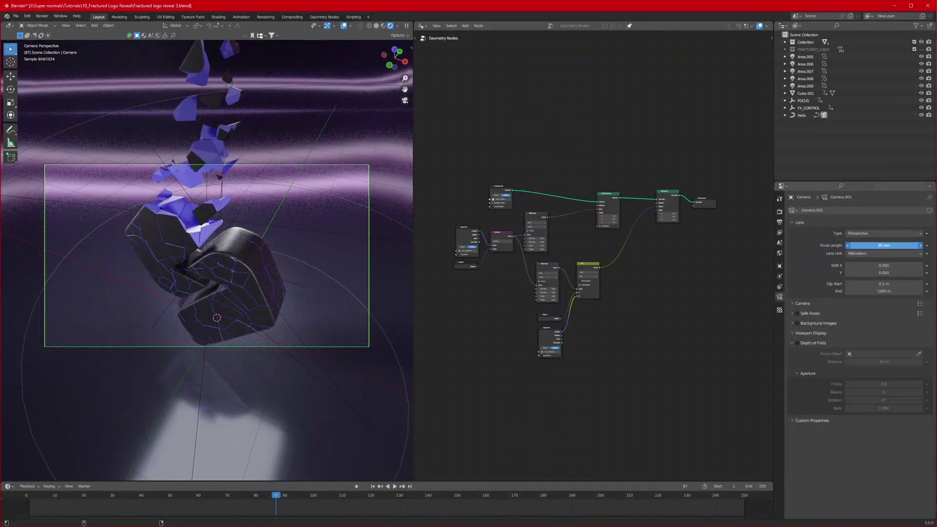
{"action": "left_click_drag", "start_coordinate": [884, 245], "coordinate": [869, 245]}
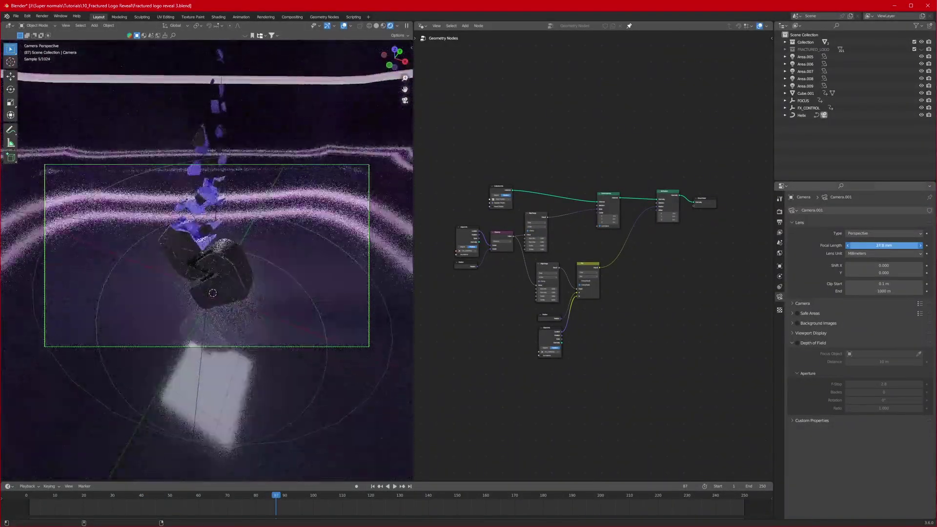
Step: Select the Helix path at frame 127 and insert a keyframe for it
{"action": "left_click_drag", "start_coordinate": [246, 513], "coordinate": [391, 498]}
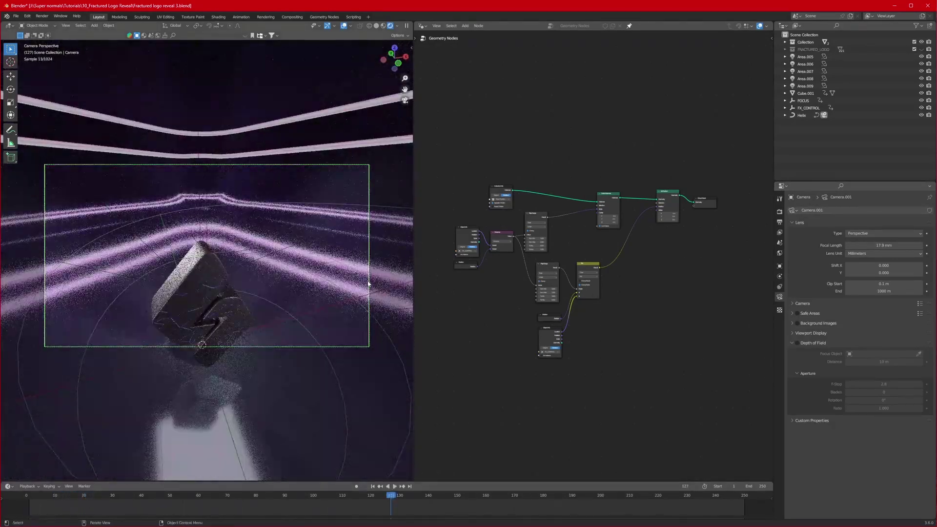
{"action": "left_click", "coordinate": [392, 353]}
{"action": "left_click", "coordinate": [322, 347]}
{"action": "key", "text": "i"}
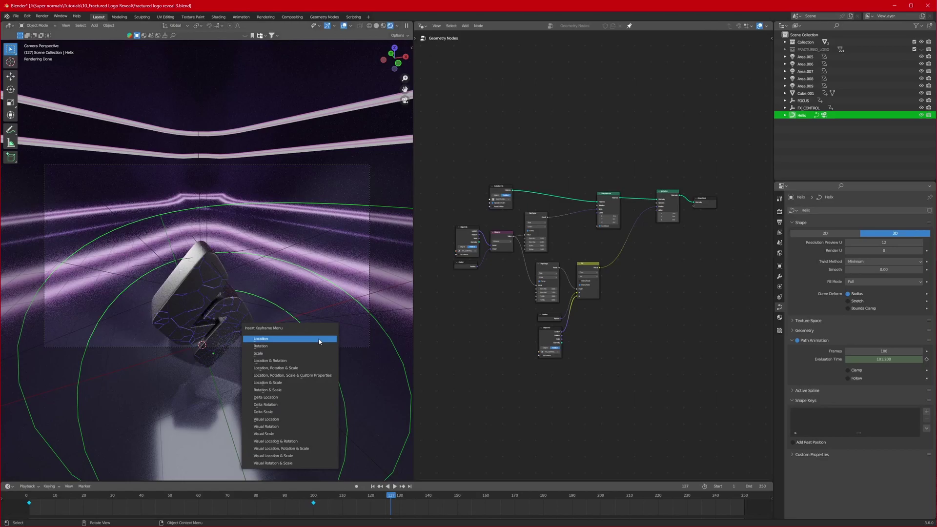
{"action": "left_click", "coordinate": [278, 361]}
Step: At frame 150, scale the Helix up to about 2.225 times its size and insert a keyframe
{"action": "left_click_drag", "start_coordinate": [389, 498], "coordinate": [457, 497]}
{"action": "key", "text": "g"}
{"action": "key", "text": "s"}
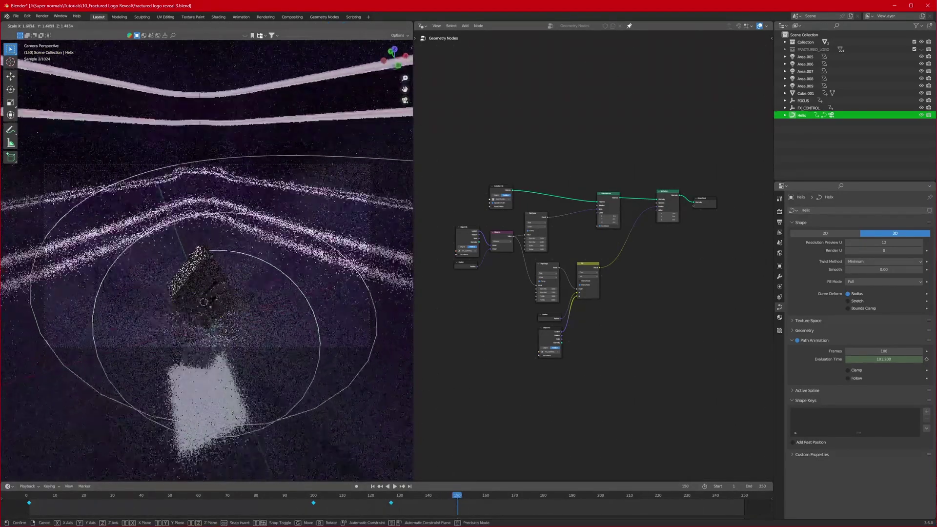
{"action": "left_click", "coordinate": [130, 305]}
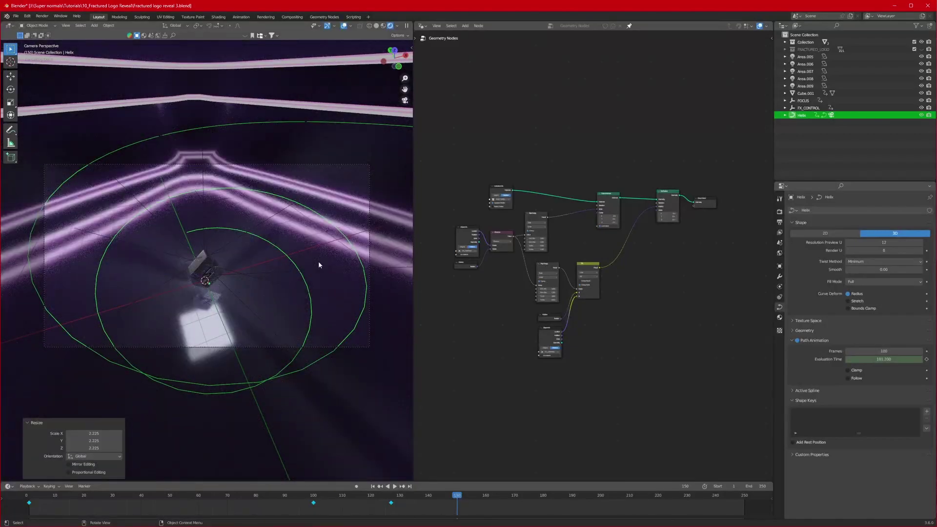
{"action": "key", "text": "i"}
{"action": "left_click", "coordinate": [288, 263]}
Step: Insert a location keyframe for the Helix at frame 127 and lower it along Z at frame 150
{"action": "left_click_drag", "start_coordinate": [455, 496], "coordinate": [391, 496]}
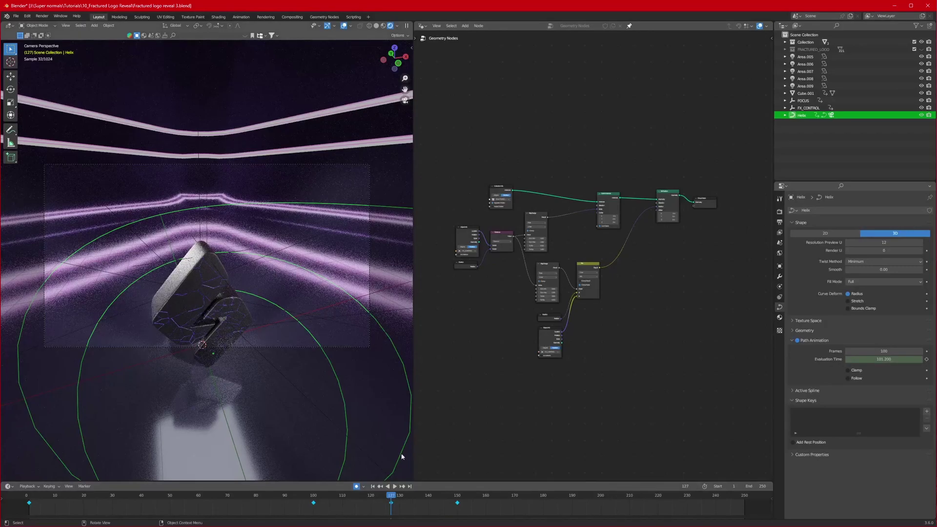
{"action": "key", "text": "i"}
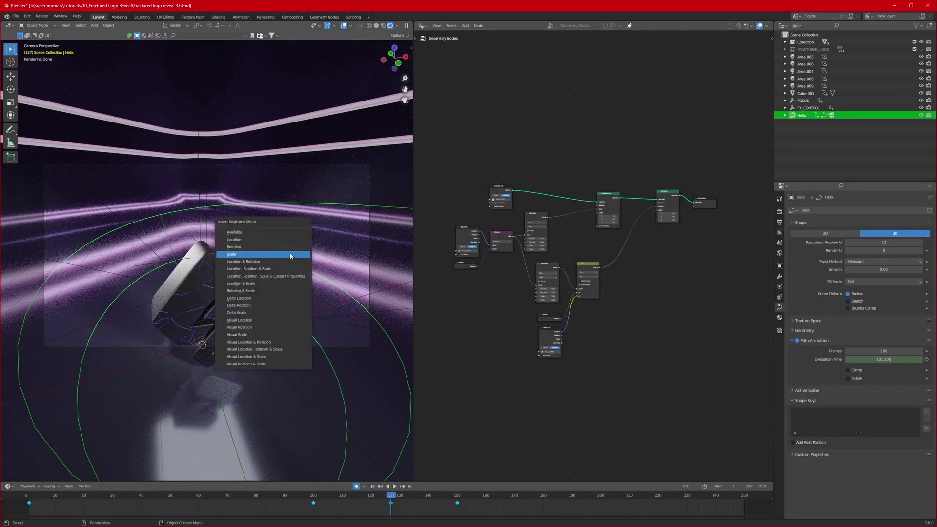
{"action": "left_click", "coordinate": [241, 240]}
{"action": "left_click_drag", "start_coordinate": [392, 496], "coordinate": [457, 497]}
{"action": "key", "text": "g"}
{"action": "key", "text": "z"}
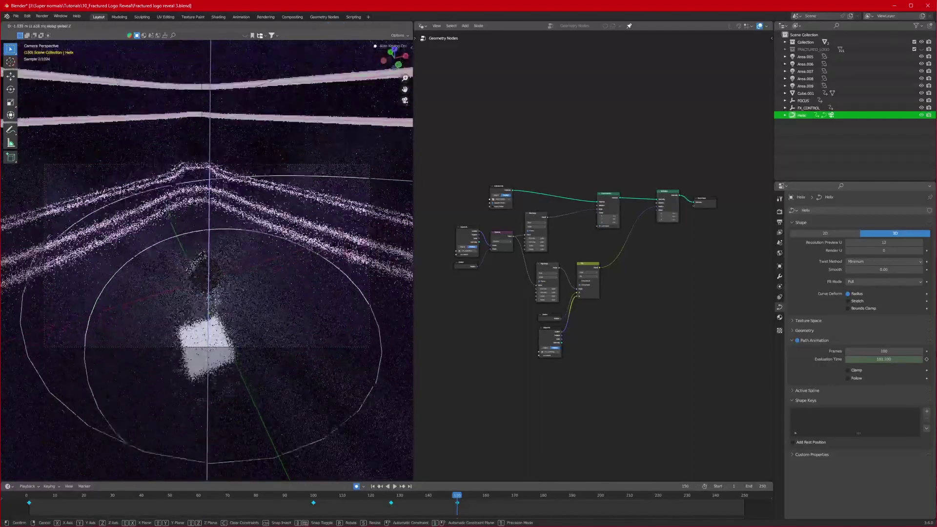
{"action": "left_click", "coordinate": [283, 265]}
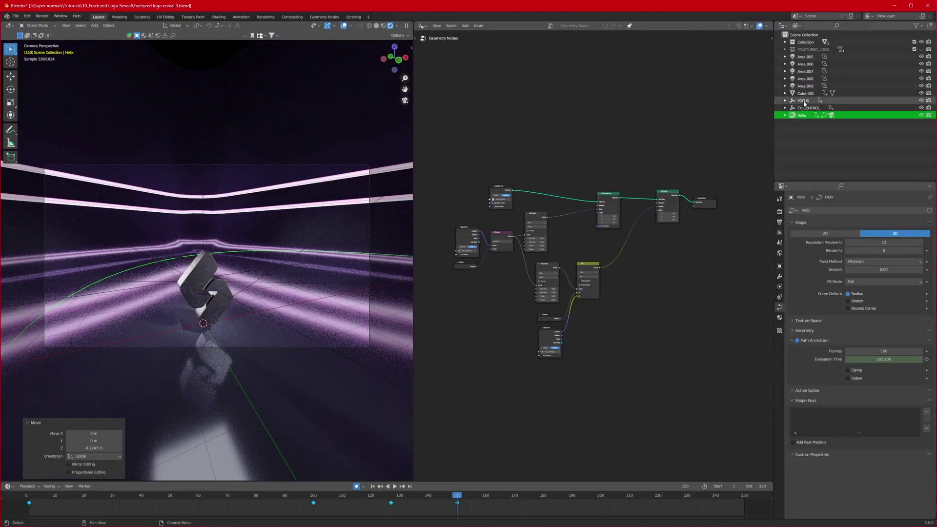
Step: Shift the Helix's last keyframe earlier to about frame 142, check it in playback and save the file
{"action": "left_click", "coordinate": [804, 101]}
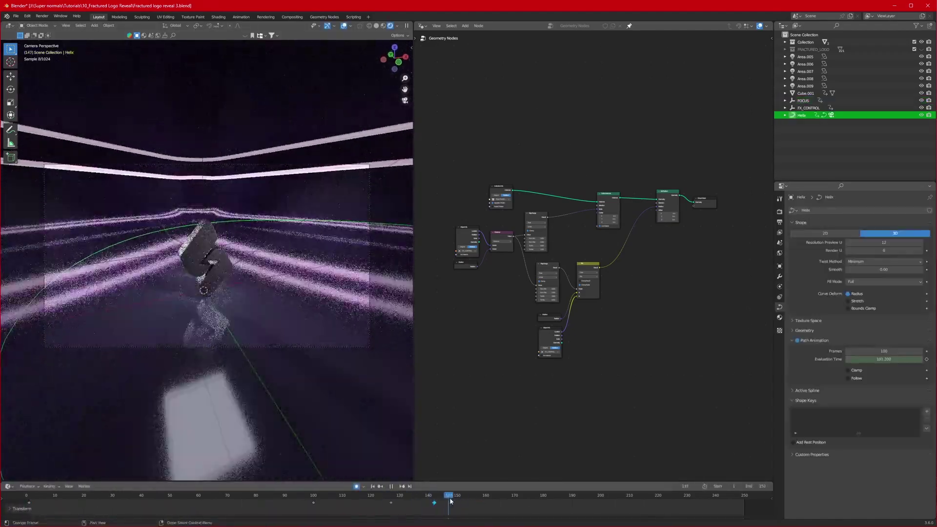
{"action": "key", "text": "space"}
{"action": "key", "text": "ctrl+s"}
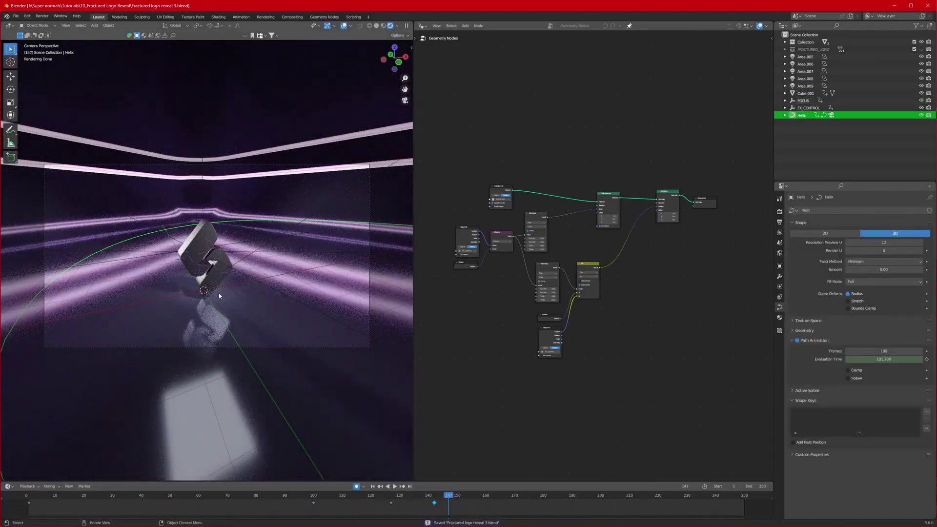
{"action": "key", "text": "ctrl+s"}
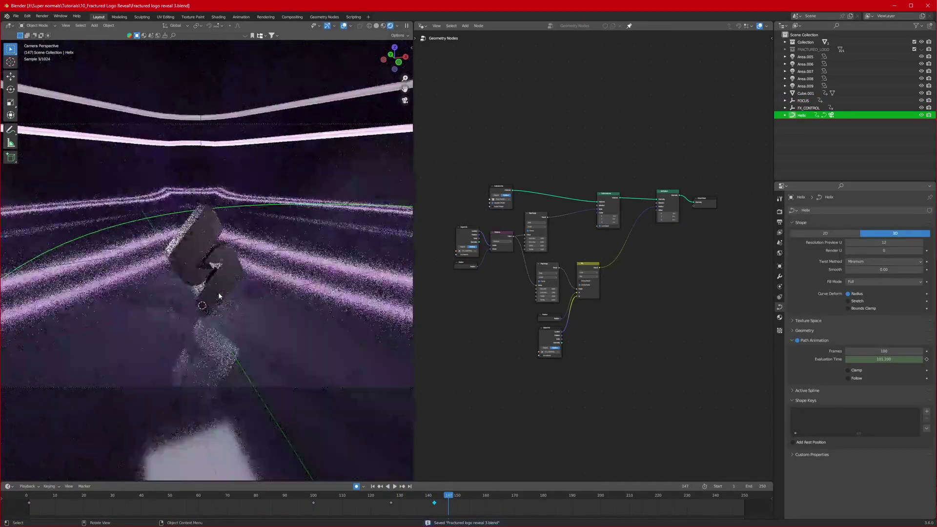
{"action": "key", "text": "ctrl+s"}
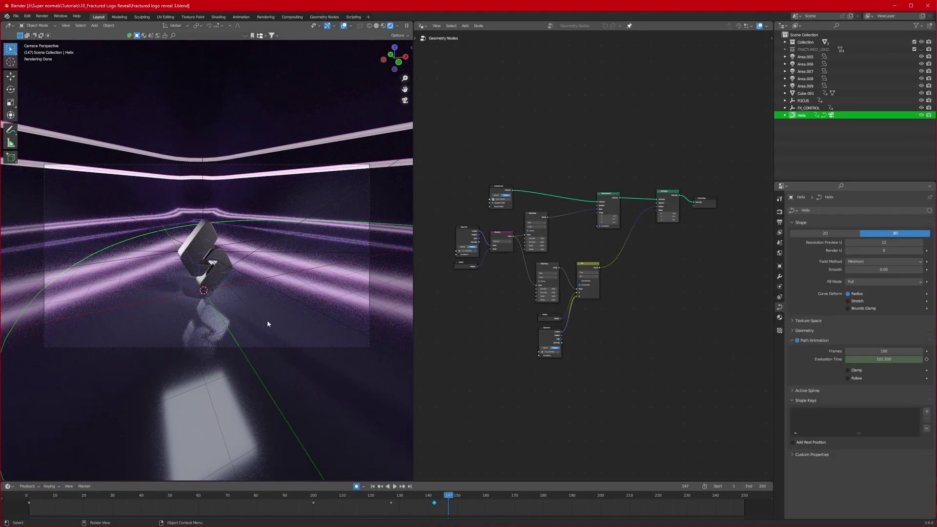
Step: Expand Collection in the outliner and unhide LOGO_BACKUP.001
{"action": "scroll", "coordinate": [268, 320], "scroll_direction": "up", "scroll_amount": 6}
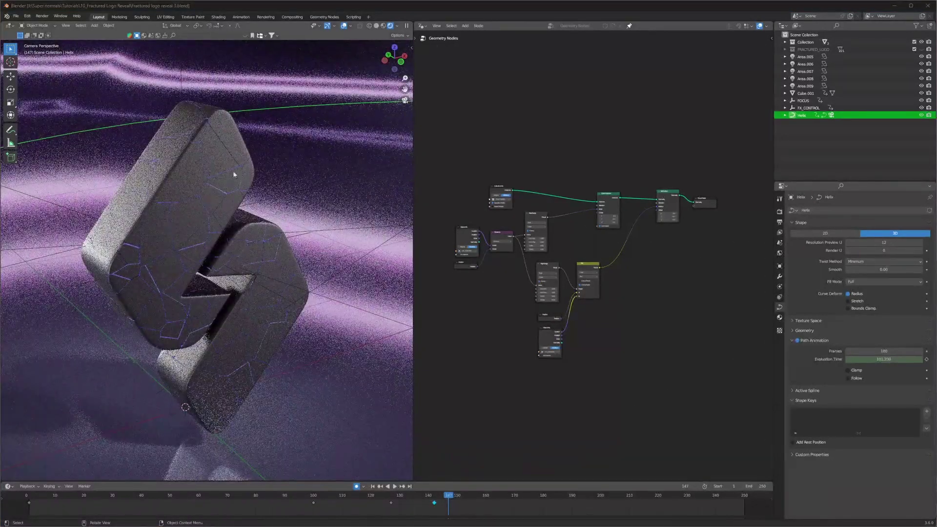
{"action": "scroll", "coordinate": [226, 264], "scroll_direction": "down", "scroll_amount": 1}
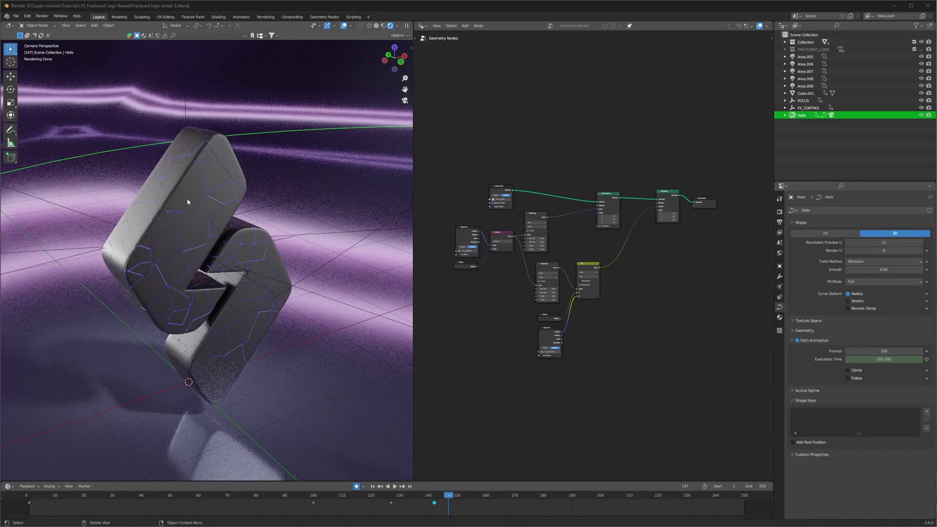
{"action": "left_click", "coordinate": [785, 50]}
{"action": "left_click", "coordinate": [785, 49]}
{"action": "left_click", "coordinate": [785, 42]}
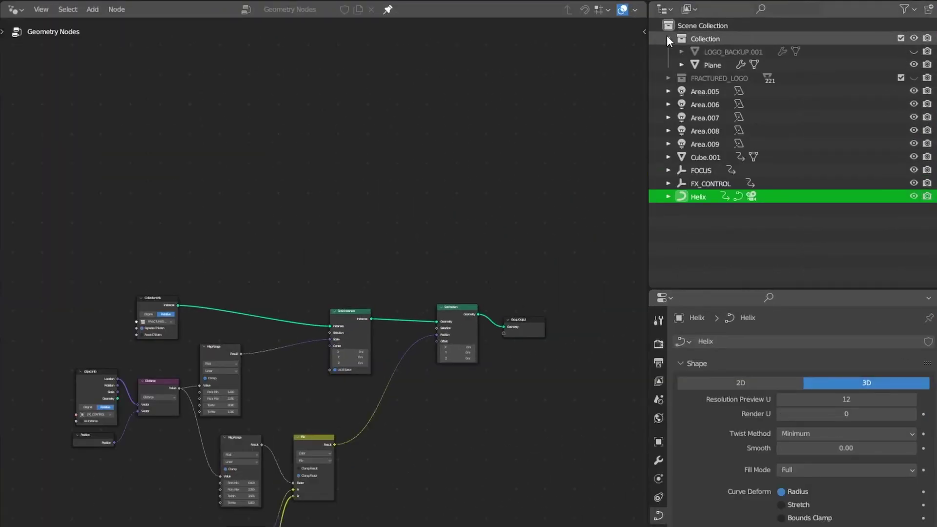
{"action": "left_click", "coordinate": [720, 52]}
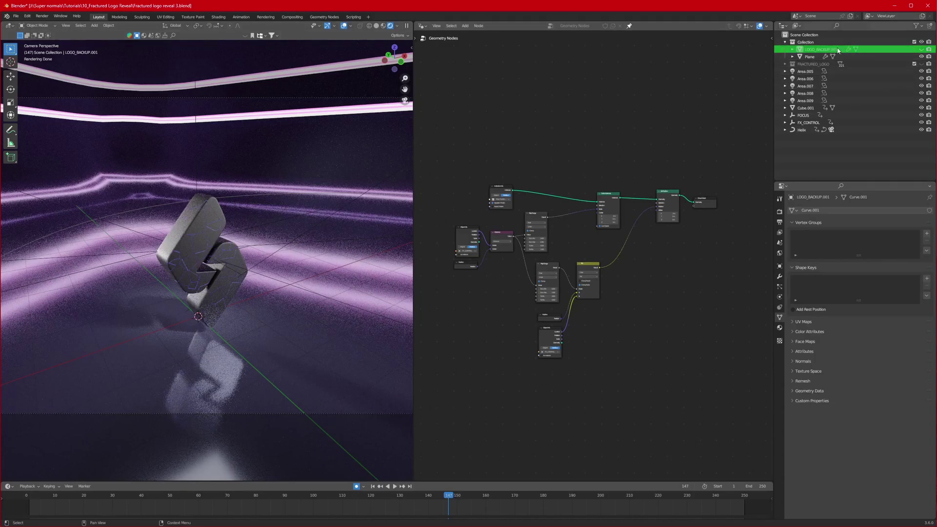
{"action": "left_click", "coordinate": [922, 49]}
Step: Select LOGO_BACKUP.001 and scale it up by about 1.011 so that it covers the fractured logo
{"action": "scroll", "coordinate": [222, 198], "scroll_direction": "up", "scroll_amount": 4}
{"action": "left_click", "coordinate": [221, 198]}
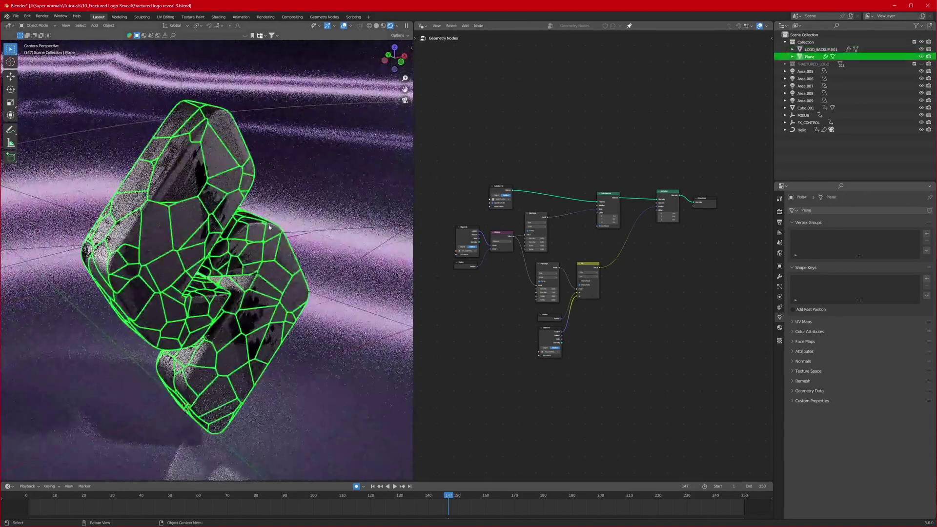
{"action": "left_click", "coordinate": [222, 198]}
{"action": "key", "text": "s"}
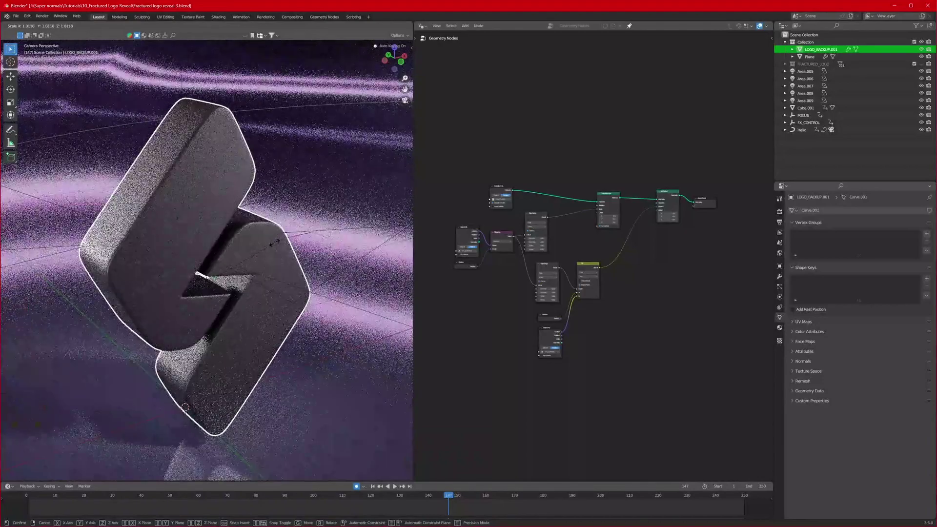
{"action": "left_click", "coordinate": [286, 257]}
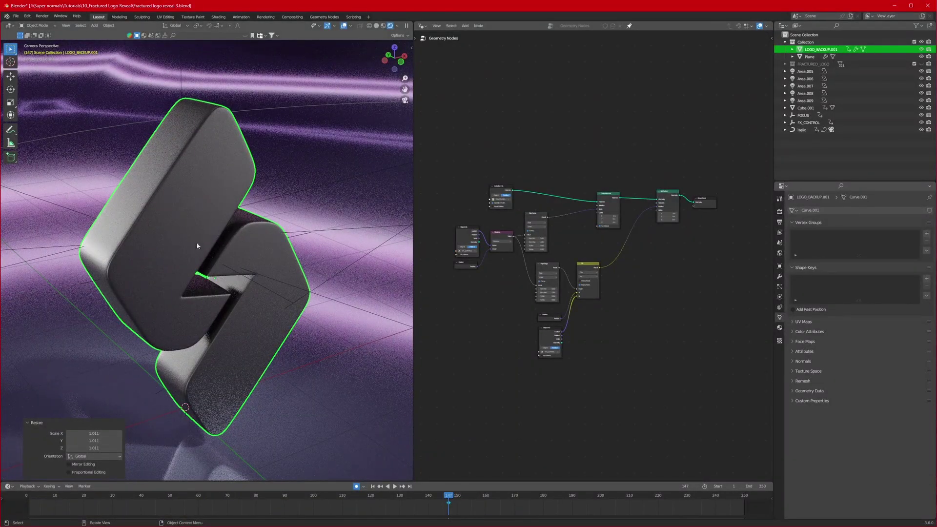
Step: Duplicate the enlarged logo in place, naming the copy SHINE and the original FINAL
{"action": "scroll", "coordinate": [198, 246], "scroll_direction": "down", "scroll_amount": 3}
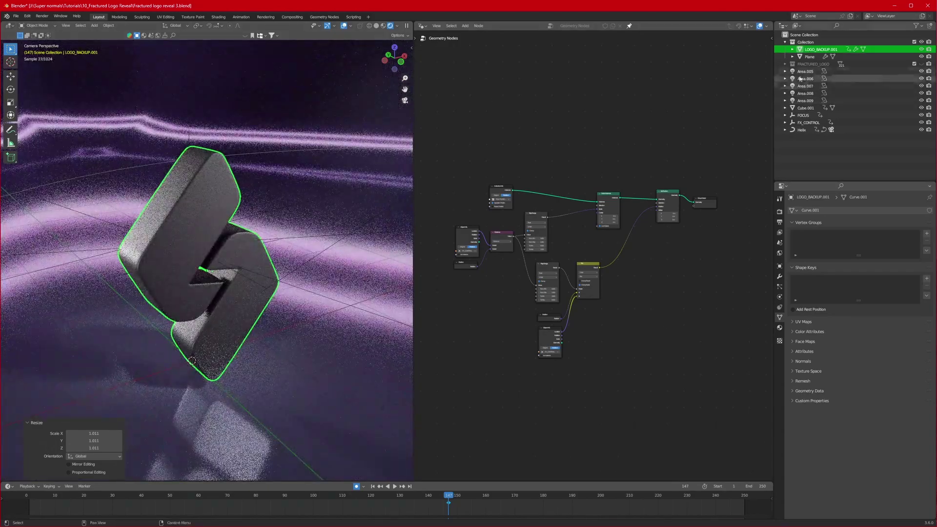
{"action": "key", "text": "shift+d"}
{"action": "key", "text": "Escape"}
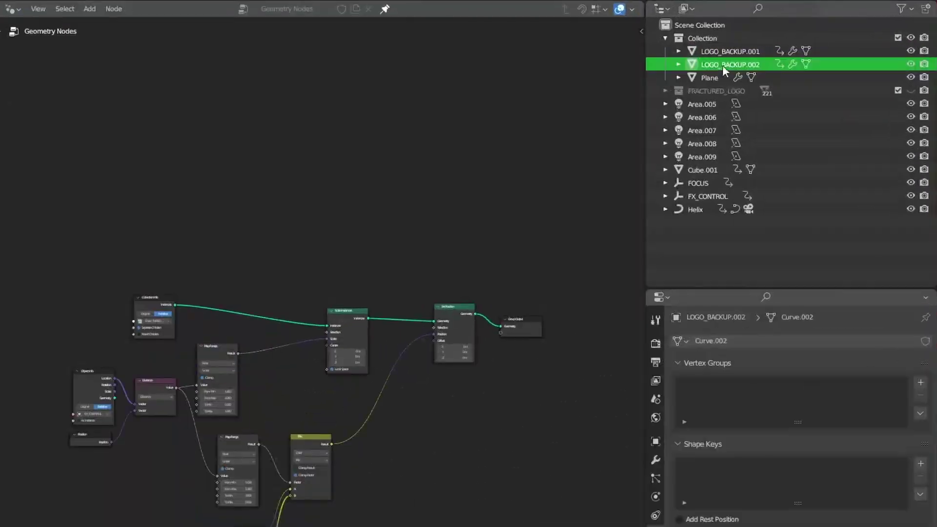
{"action": "double_click", "coordinate": [823, 57]}
{"action": "type", "text": "SHINE"}
{"action": "key", "text": "Return"}
{"action": "double_click", "coordinate": [721, 53]}
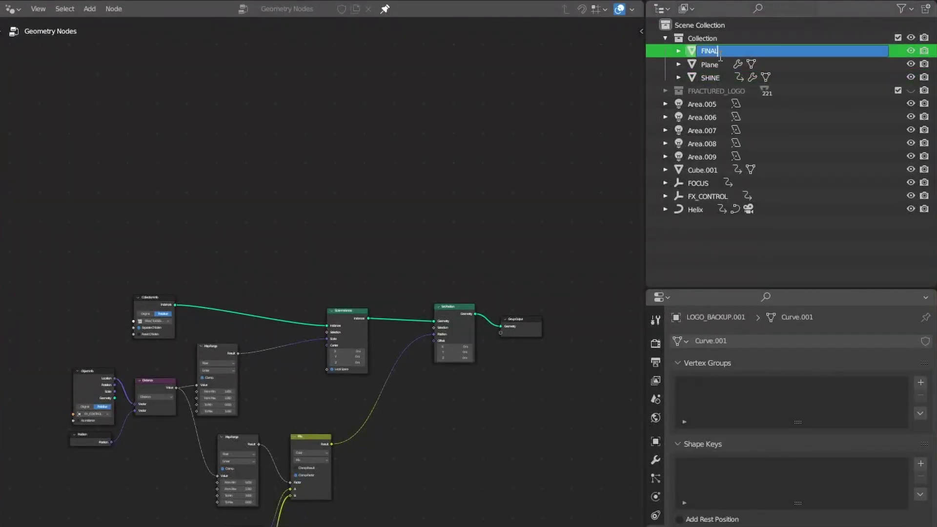
{"action": "key", "text": "Return"}
Step: Select SHINE, remove both of its material slots and give it a new material
{"action": "left_click", "coordinate": [709, 77]}
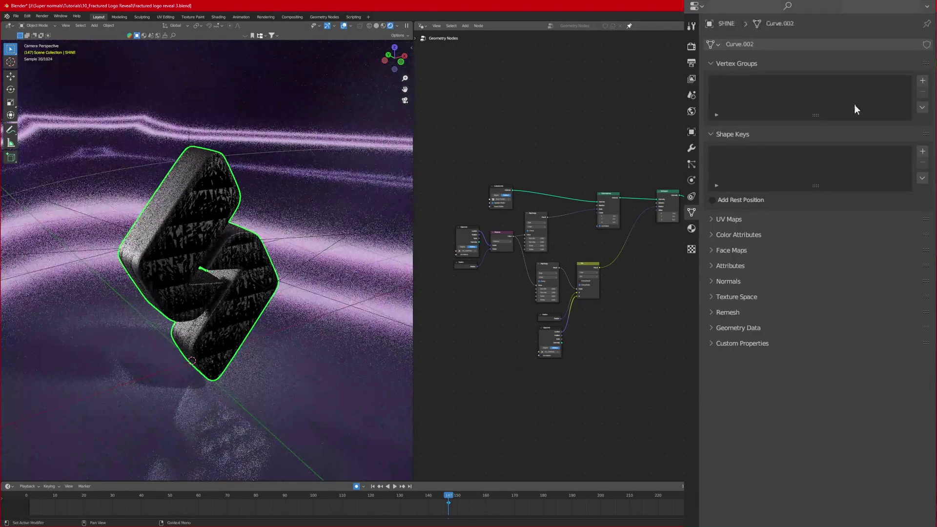
{"action": "left_click", "coordinate": [692, 231]}
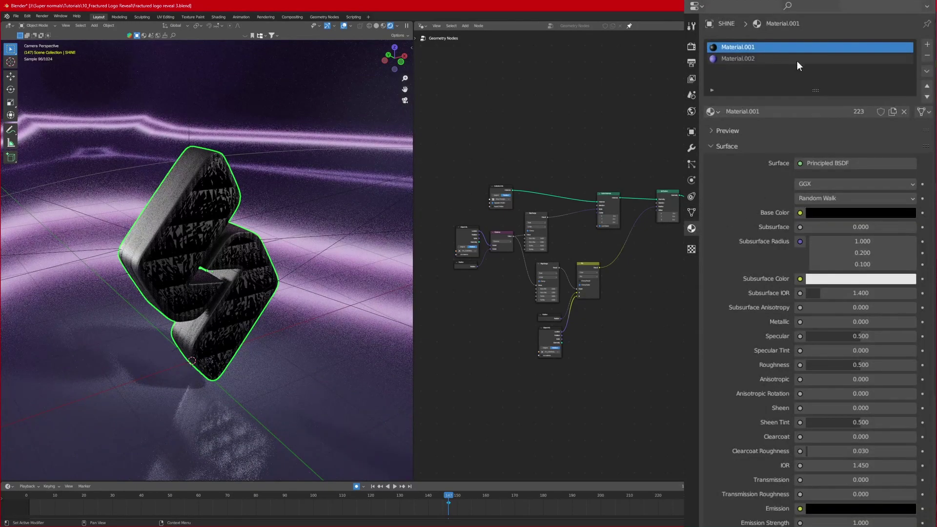
{"action": "left_click", "coordinate": [927, 56]}
{"action": "left_click", "coordinate": [928, 55]}
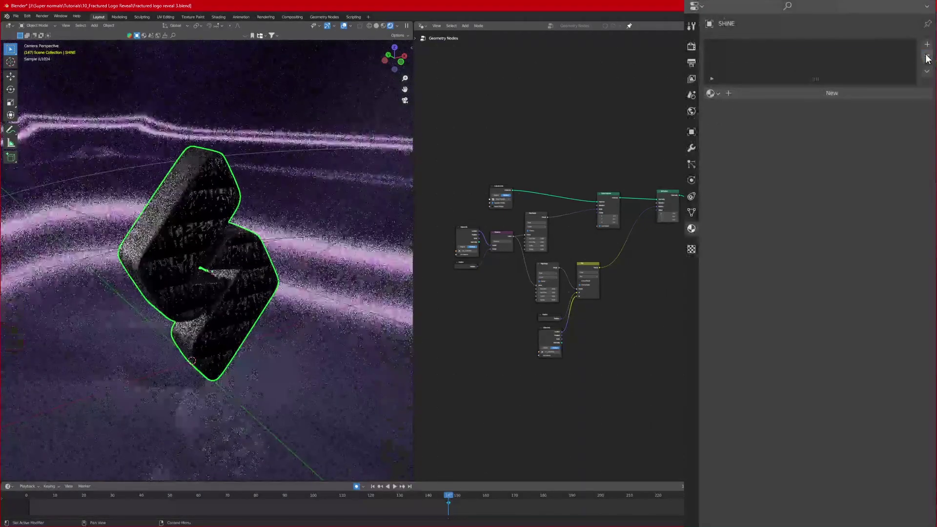
{"action": "left_click", "coordinate": [792, 95]}
Step: In the Shader Editor, delete the Principled BSDF of SHINE's new material and add a Mix Shader node
{"action": "left_click", "coordinate": [421, 26]}
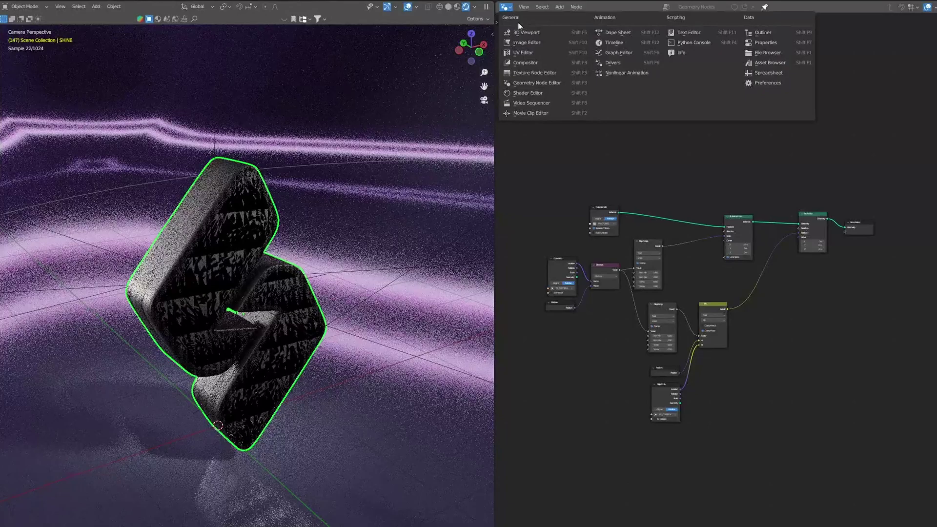
{"action": "left_click", "coordinate": [534, 93]}
{"action": "scroll", "coordinate": [804, 279], "scroll_direction": "up", "scroll_amount": 3}
{"action": "middle_click_drag", "start_coordinate": [646, 198], "coordinate": [687, 293]}
{"action": "scroll", "coordinate": [786, 221], "scroll_direction": "up", "scroll_amount": 5}
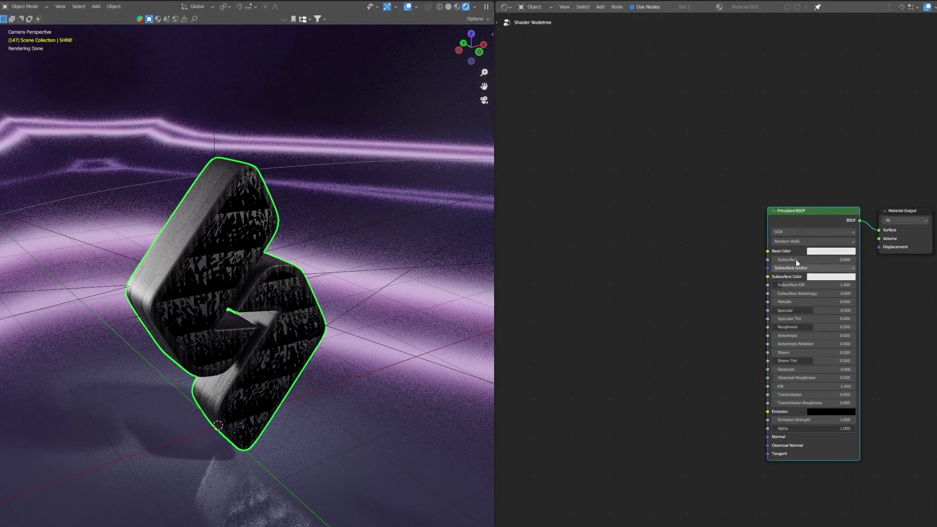
{"action": "key", "text": "x"}
{"action": "key", "text": "shift+a"}
{"action": "type", "text": "mix shade"}
{"action": "key", "text": "Return"}
{"action": "left_click", "coordinate": [780, 207]}
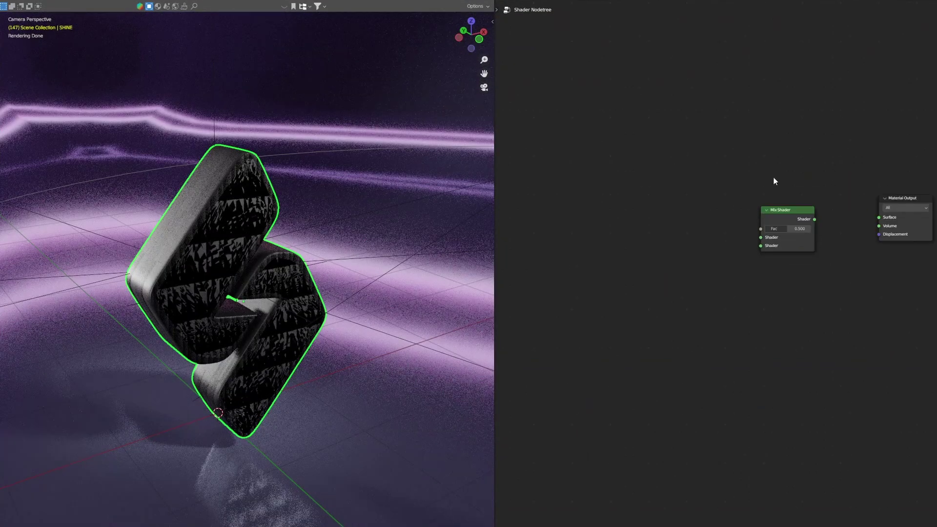
Step: Add a Transparent BSDF node beside the Mix Shader in SHINE's node tree
{"action": "scroll", "coordinate": [708, 191], "scroll_direction": "up", "scroll_amount": 4}
{"action": "key", "text": "shift+a"}
{"action": "left_click", "coordinate": [689, 192]}
{"action": "type", "text": "ttrans"}
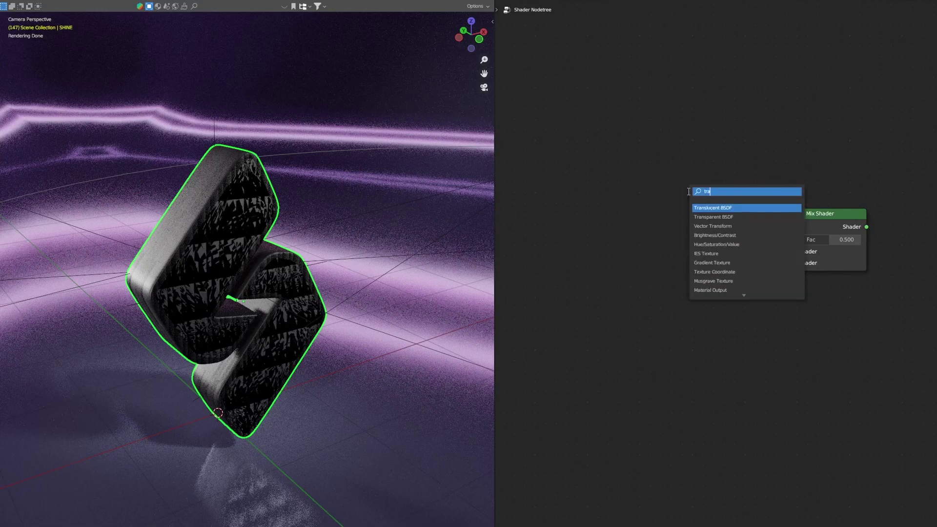
{"action": "left_click", "coordinate": [723, 217]}
{"action": "left_click", "coordinate": [701, 259]}
Step: Add a Translucent BSDF node and connect the Transparent and Translucent outputs to the Mix Shader's first and second shader inputs
{"action": "key", "text": "shift+a"}
{"action": "left_click", "coordinate": [721, 191]}
{"action": "type", "text": "trans"}
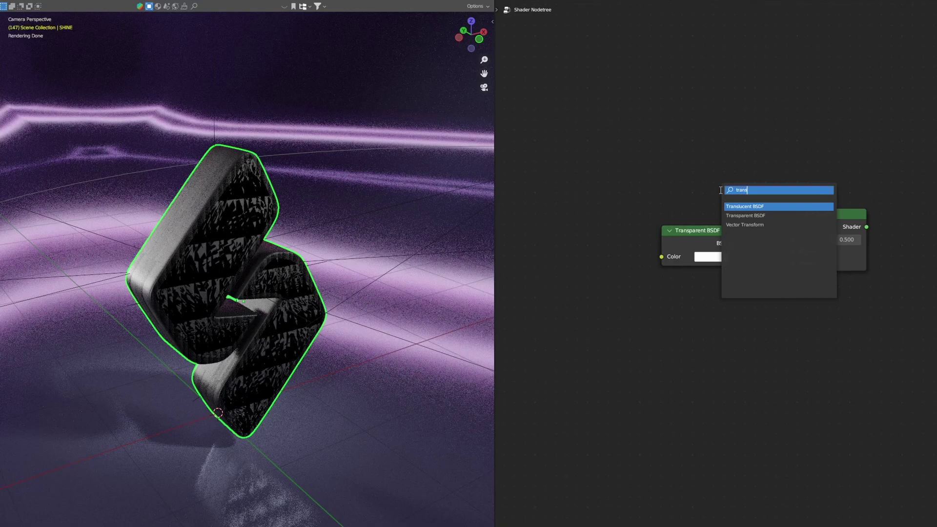
{"action": "left_click", "coordinate": [746, 207]}
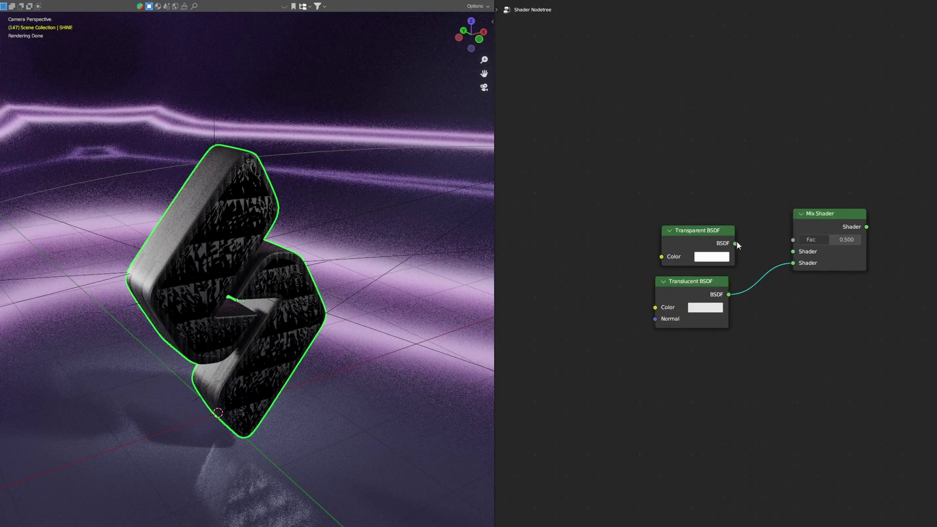
{"action": "left_click_drag", "start_coordinate": [735, 243], "coordinate": [793, 251]}
Step: Hide FINAL_LOGO in the viewport and reselect SHINE
{"action": "left_click", "coordinate": [920, 50]}
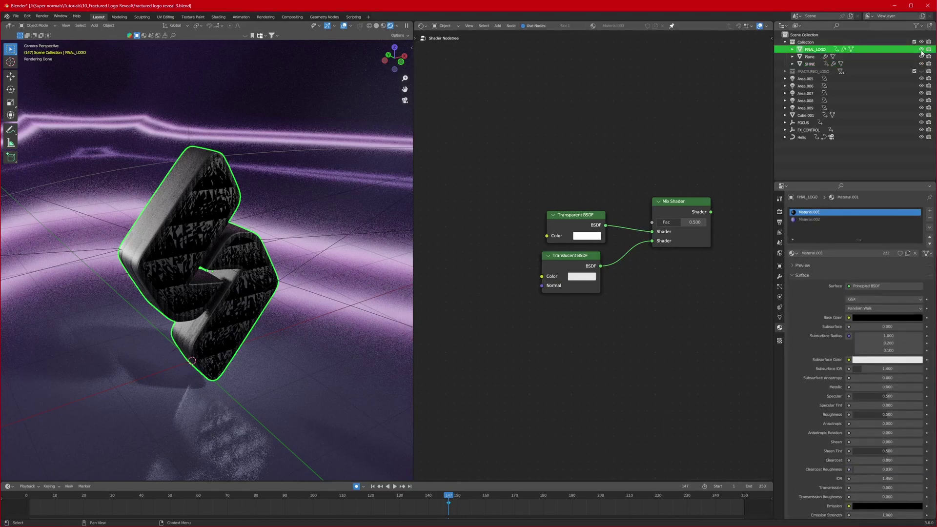
{"action": "left_click", "coordinate": [922, 50]}
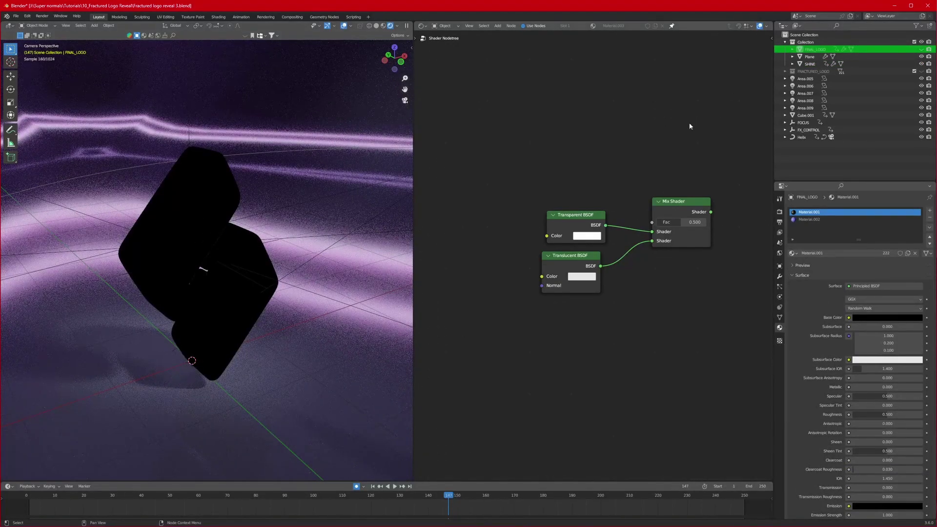
{"action": "left_click", "coordinate": [830, 64]}
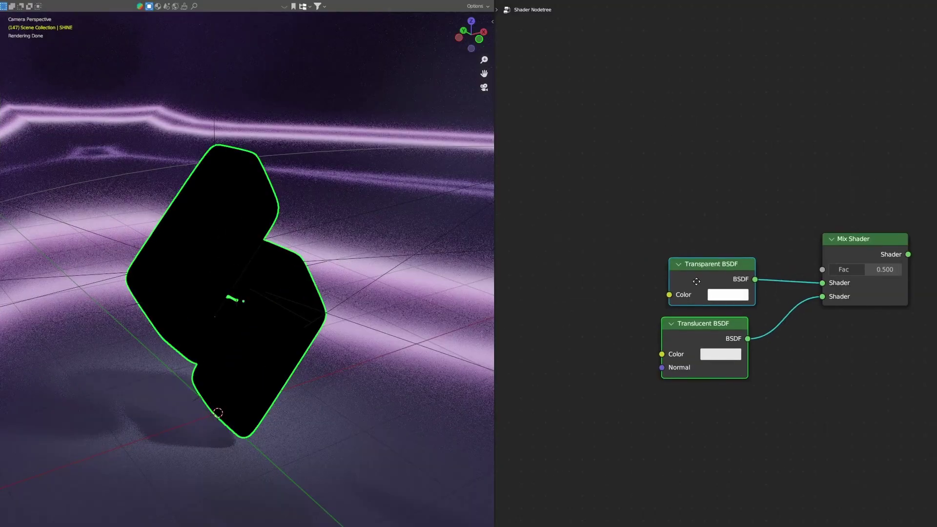
Step: Rearrange the two BSDF nodes to free up space and add a Gradient Texture node above them
{"action": "left_click", "coordinate": [696, 267]}
{"action": "mouse_move", "coordinate": [696, 282]}
{"action": "left_mouse_down"}
{"action": "mouse_move", "coordinate": [694, 297]}
{"action": "mouse_move", "coordinate": [685, 278]}
{"action": "left_mouse_up"}
{"action": "left_click", "coordinate": [622, 163]}
{"action": "key", "text": "shift+a"}
{"action": "left_click", "coordinate": [620, 159]}
{"action": "type", "text": "f"}
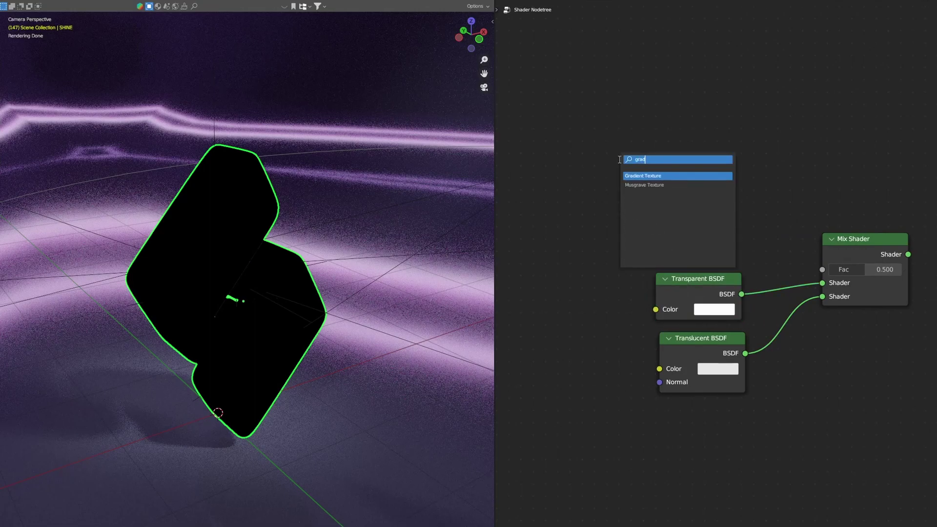
{"action": "left_click", "coordinate": [648, 176]}
Step: Add a Color Ramp node between the Gradient Texture and the Mix Shader
{"action": "left_click", "coordinate": [586, 182]}
{"action": "key", "text": "shift+a"}
{"action": "left_click", "coordinate": [692, 163]}
{"action": "type", "text": "color"}
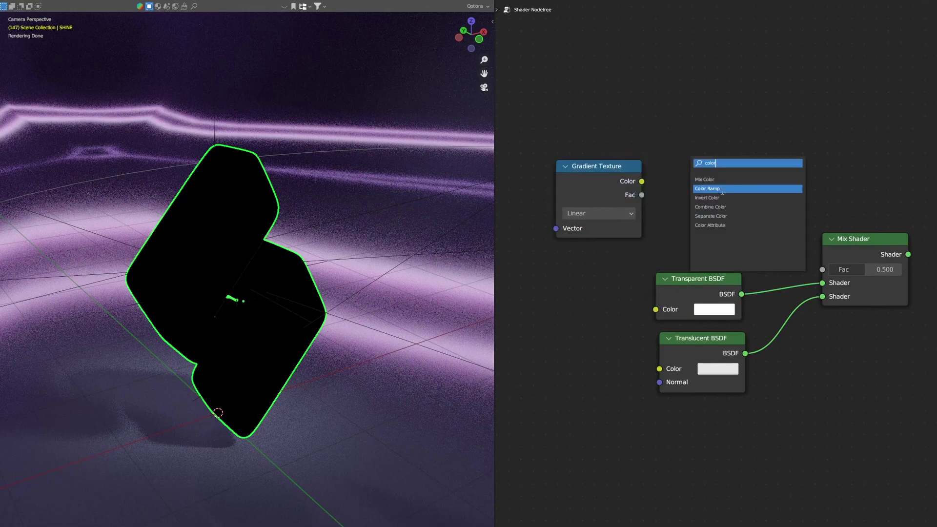
{"action": "left_click", "coordinate": [723, 190]}
{"action": "left_click", "coordinate": [700, 154]}
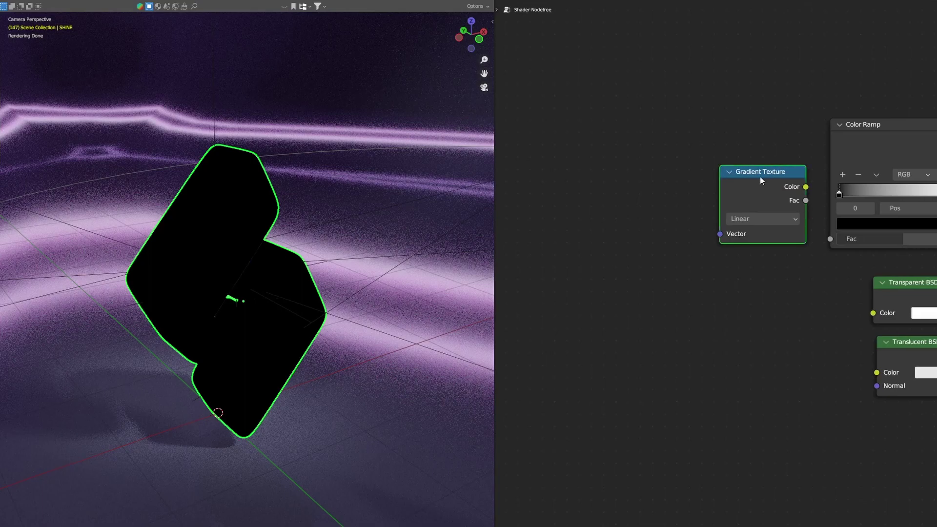
Step: Add Texture Coordinate and Mapping nodes to the Gradient Texture and feed the Mapping vector from the Object coordinates
{"action": "key", "text": "ctrl+t"}
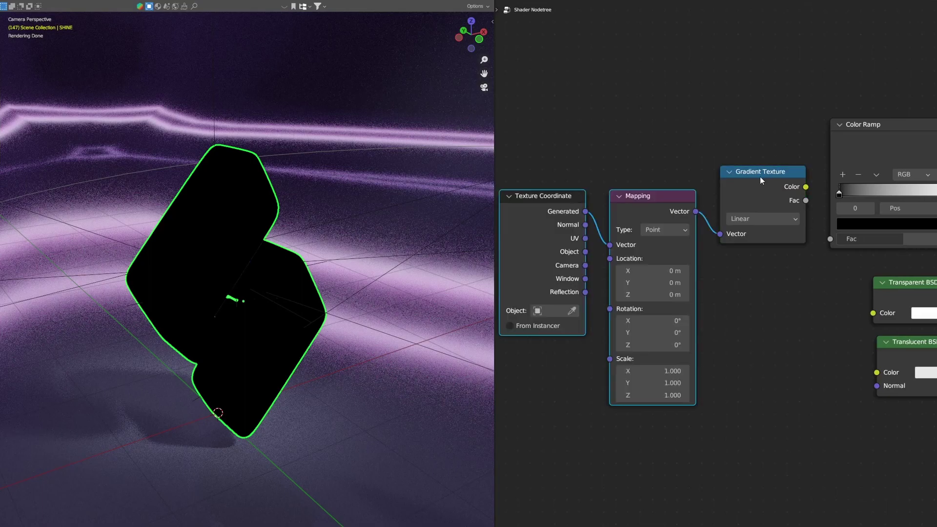
{"action": "mouse_move", "coordinate": [656, 154]}
{"action": "left_mouse_down"}
{"action": "mouse_move", "coordinate": [546, 263]}
{"action": "mouse_move", "coordinate": [645, 155]}
{"action": "left_mouse_up"}
{"action": "left_click", "coordinate": [762, 318]}
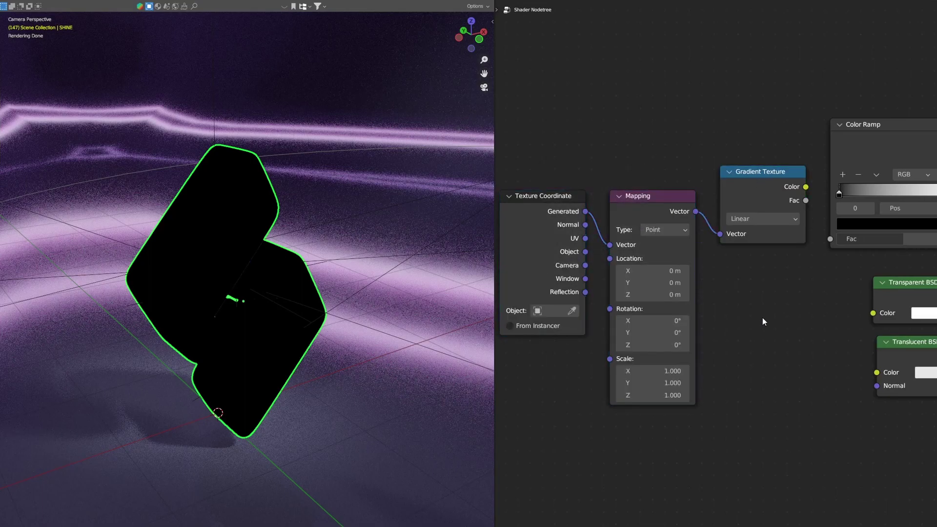
{"action": "middle_click_drag", "start_coordinate": [763, 317], "coordinate": [641, 304]}
{"action": "scroll", "coordinate": [641, 304], "scroll_direction": "down", "scroll_amount": 3}
{"action": "left_click", "coordinate": [749, 162]}
{"action": "middle_click_drag", "start_coordinate": [750, 163], "coordinate": [915, 161]}
{"action": "scroll", "coordinate": [656, 234], "scroll_direction": "up", "scroll_amount": 4}
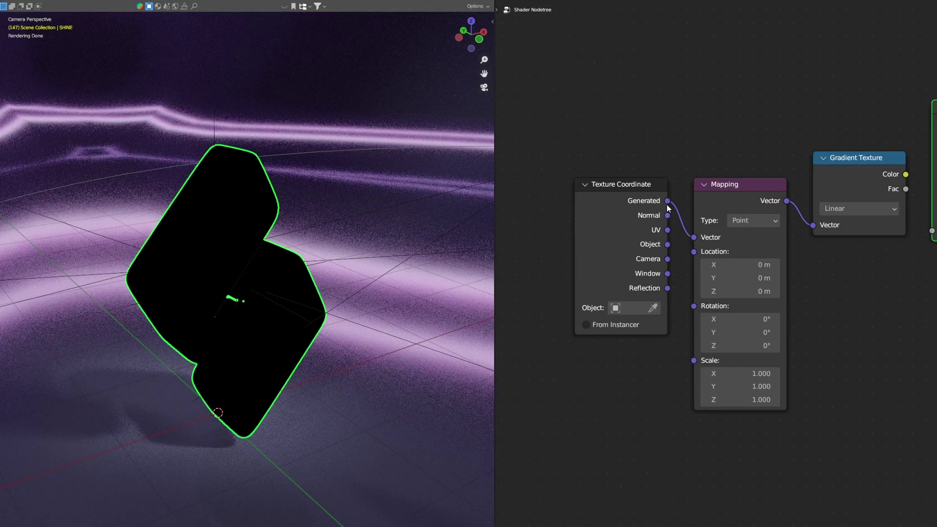
{"action": "left_click_drag", "start_coordinate": [667, 245], "coordinate": [694, 238]}
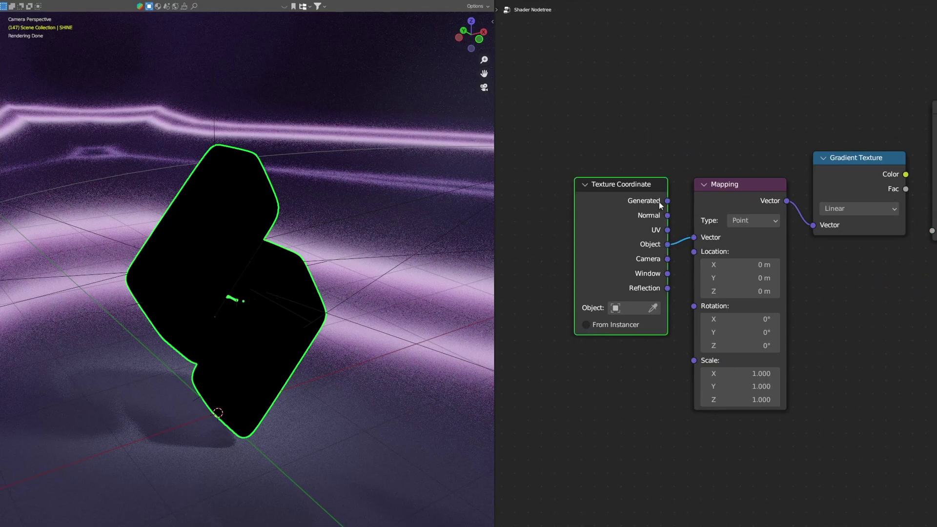
Step: Move the Color Ramp's black stop near the middle and place the white stop just after it at position 0.473
{"action": "middle_click_drag", "start_coordinate": [835, 300], "coordinate": [502, 307]}
{"action": "scroll", "coordinate": [601, 205], "scroll_direction": "up", "scroll_amount": 3}
{"action": "left_click_drag", "start_coordinate": [592, 187], "coordinate": [667, 186]}
{"action": "left_click_drag", "start_coordinate": [769, 187], "coordinate": [706, 192]}
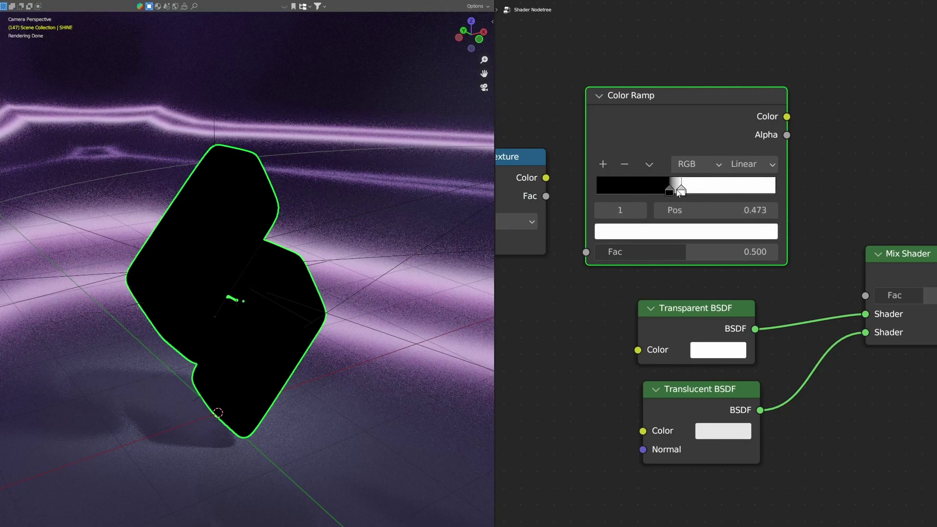
Step: Add a third Color Ramp stop at position 0.552 and set its colour to black
{"action": "left_click", "coordinate": [602, 164]}
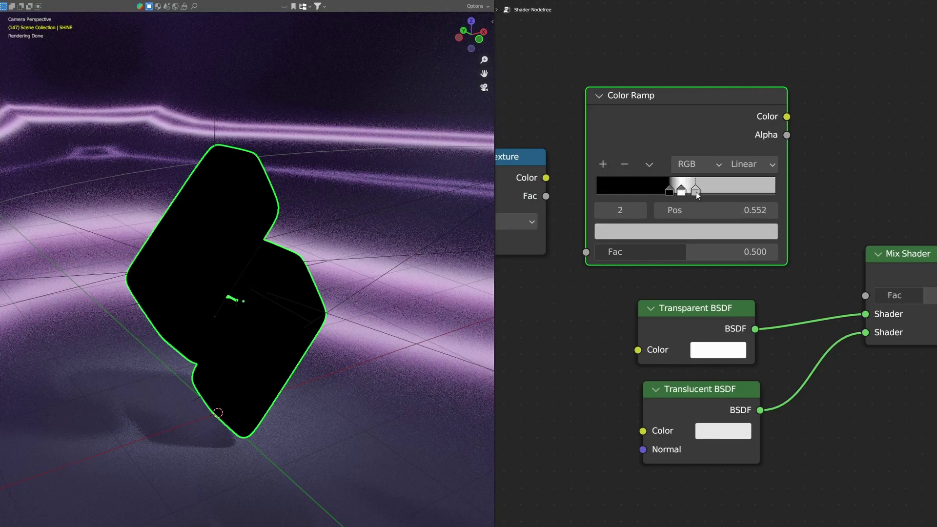
{"action": "left_click", "coordinate": [709, 230]}
{"action": "left_click_drag", "start_coordinate": [739, 62], "coordinate": [759, 181]}
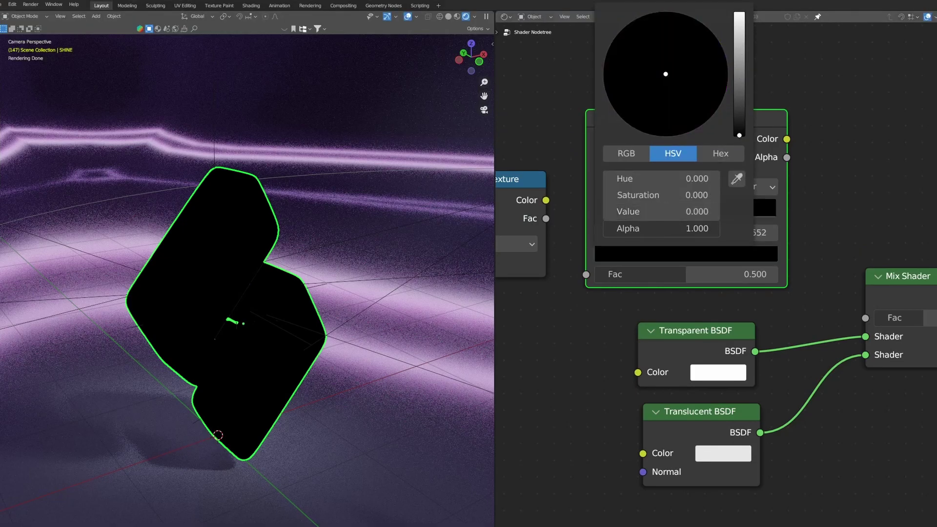
{"action": "left_click", "coordinate": [682, 192]}
Step: Replace the Translucent BSDF with an Emission node connected to the Mix Shader's second shader input
{"action": "scroll", "coordinate": [815, 247], "scroll_direction": "down", "scroll_amount": 2}
{"action": "scroll", "coordinate": [761, 361], "scroll_direction": "up", "scroll_amount": 2}
{"action": "middle_click_drag", "start_coordinate": [755, 378], "coordinate": [748, 344]}
{"action": "left_click", "coordinate": [698, 368]}
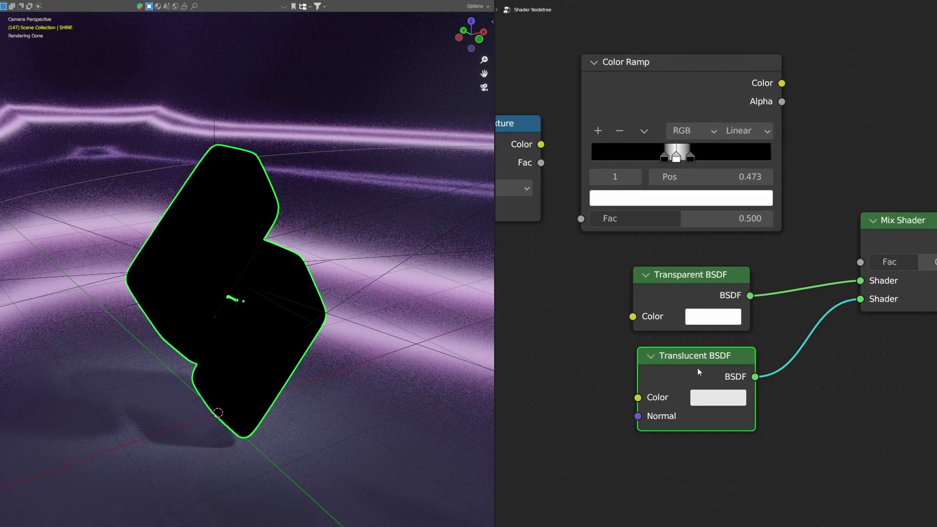
{"action": "left_click_drag", "start_coordinate": [698, 370], "coordinate": [712, 372]}
{"action": "key", "text": "x"}
{"action": "key", "text": "shift+a"}
{"action": "type", "text": "emiss"}
{"action": "key", "text": "Return"}
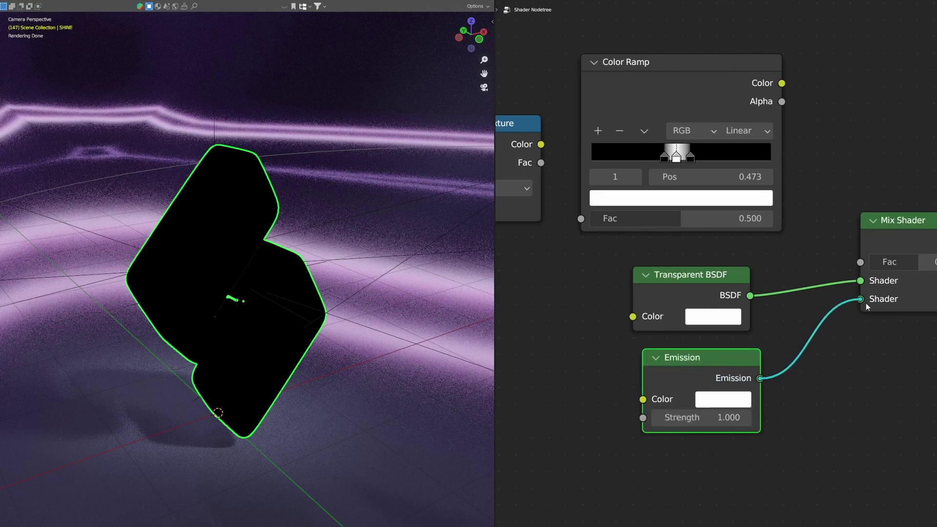
Step: Link the Gradient Texture through the Color Ramp to the Mix Shader's Fac, and the Mix Shader to the Material Output's Surface
{"action": "left_click_drag", "start_coordinate": [542, 146], "coordinate": [581, 219]}
{"action": "left_click_drag", "start_coordinate": [782, 83], "coordinate": [860, 263]}
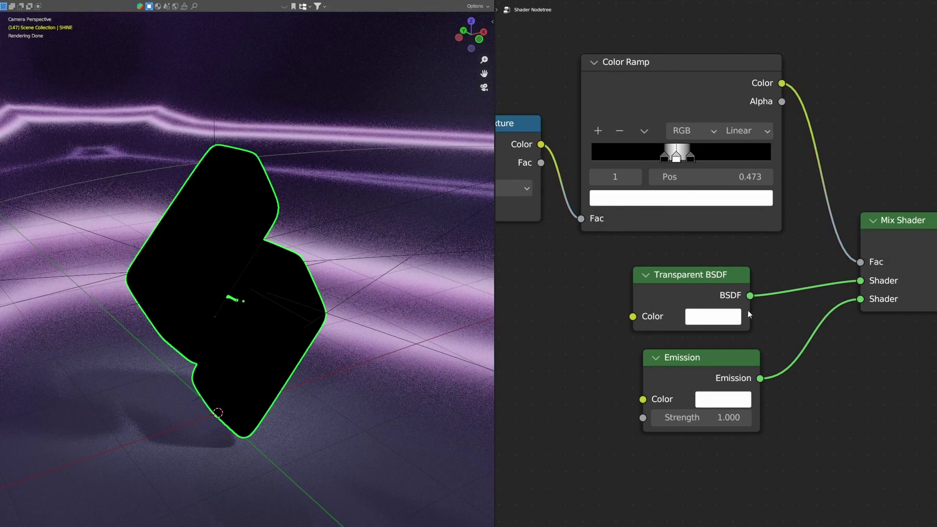
{"action": "scroll", "coordinate": [892, 287], "scroll_direction": "down", "scroll_amount": 5}
{"action": "middle_click_drag", "start_coordinate": [563, 286], "coordinate": [657, 283]}
{"action": "scroll", "coordinate": [657, 276], "scroll_direction": "down", "scroll_amount": 5}
{"action": "left_click_drag", "start_coordinate": [544, 152], "coordinate": [689, 265]}
{"action": "left_click_drag", "start_coordinate": [639, 295], "coordinate": [736, 294]}
Step: Set the Emission node's strength to 9.3 and view the shine band on the logo
{"action": "middle_click_drag", "start_coordinate": [271, 293], "coordinate": [260, 266]}
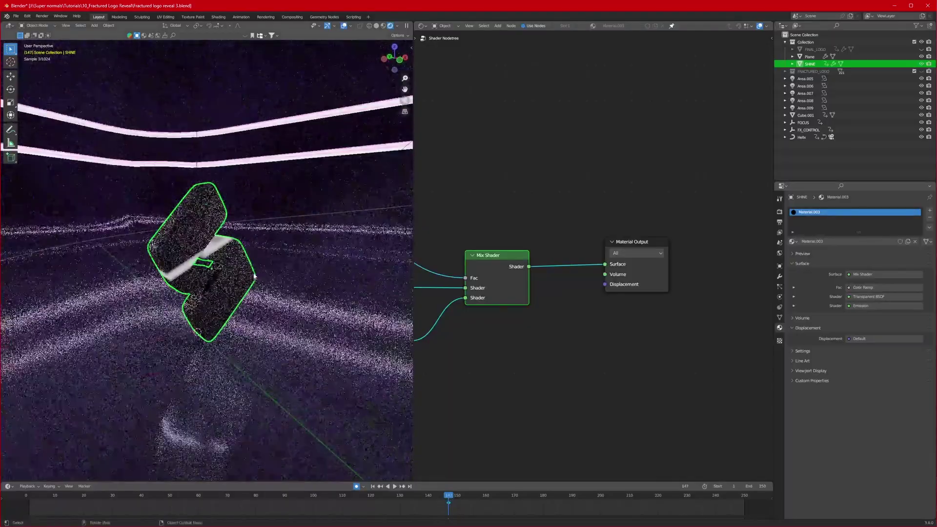
{"action": "scroll", "coordinate": [260, 266], "scroll_direction": "up", "scroll_amount": 5}
{"action": "scroll", "coordinate": [541, 337], "scroll_direction": "down", "scroll_amount": 4}
{"action": "middle_click_drag", "start_coordinate": [541, 337], "coordinate": [703, 338]}
{"action": "scroll", "coordinate": [689, 371], "scroll_direction": "up", "scroll_amount": 5}
{"action": "middle_click_drag", "start_coordinate": [688, 374], "coordinate": [660, 341]}
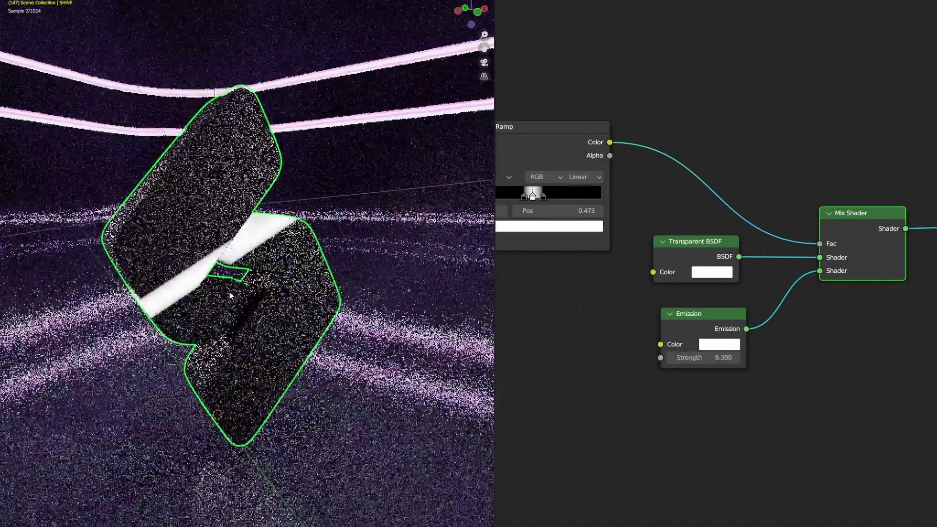
Step: Set the Color Ramp's last black stop to position 0.575 and shift the Mapping's X location to 0.77 m
{"action": "middle_click_drag", "start_coordinate": [578, 314], "coordinate": [693, 396]}
{"action": "scroll", "coordinate": [683, 317], "scroll_direction": "up", "scroll_amount": 3}
{"action": "scroll", "coordinate": [661, 352], "scroll_direction": "down", "scroll_amount": 2}
{"action": "middle_click_drag", "start_coordinate": [527, 388], "coordinate": [663, 384]}
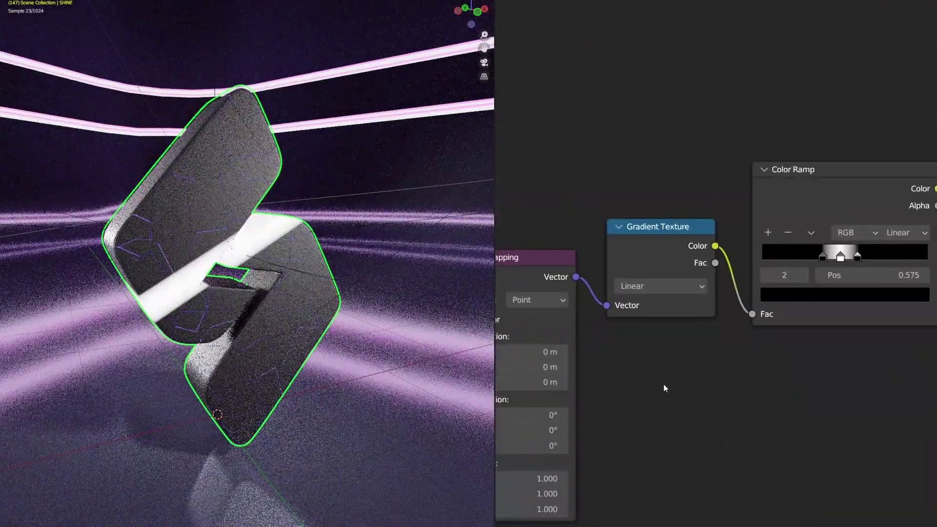
{"action": "middle_click_drag", "start_coordinate": [518, 341], "coordinate": [640, 331]}
{"action": "left_click_drag", "start_coordinate": [646, 339], "coordinate": [698, 339]}
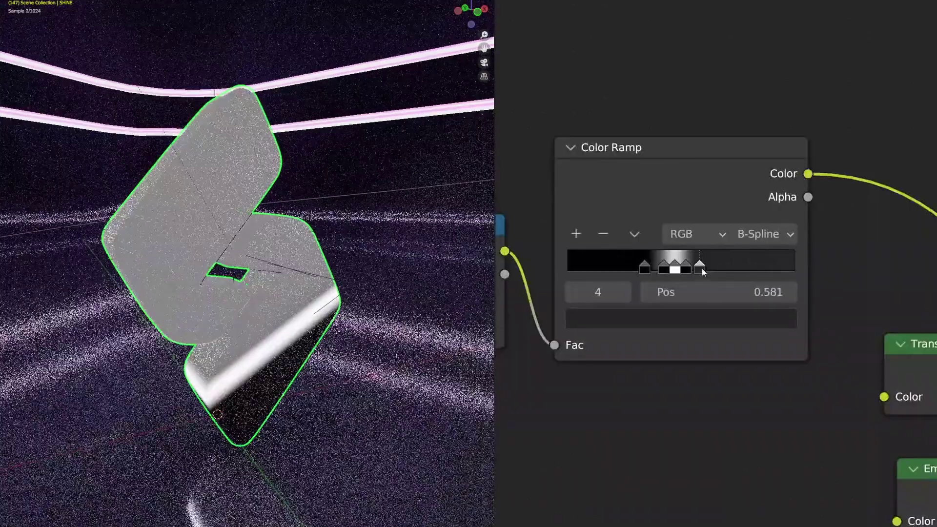
Step: Set the colour of the Color Ramp's outermost grey stop to black
{"action": "left_click", "coordinate": [674, 321]}
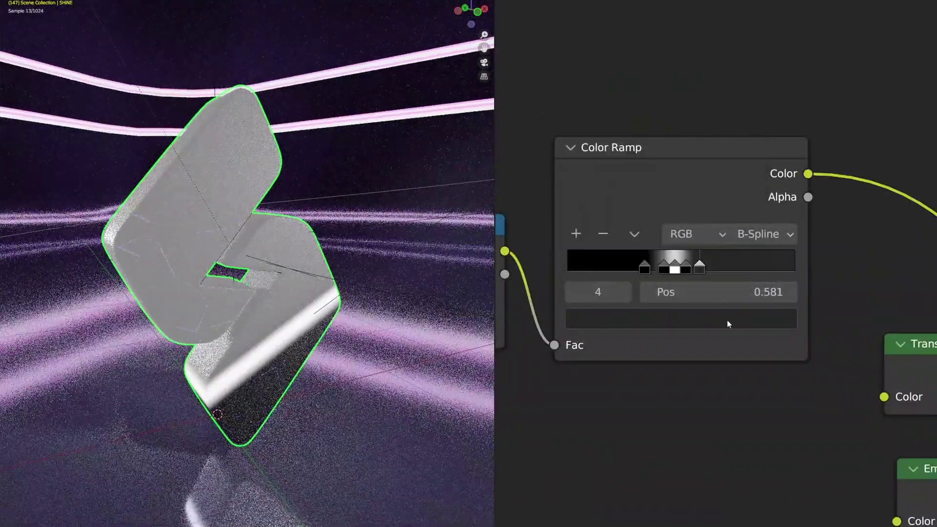
{"action": "left_click", "coordinate": [727, 320]}
{"action": "left_click_drag", "start_coordinate": [748, 147], "coordinate": [749, 173]}
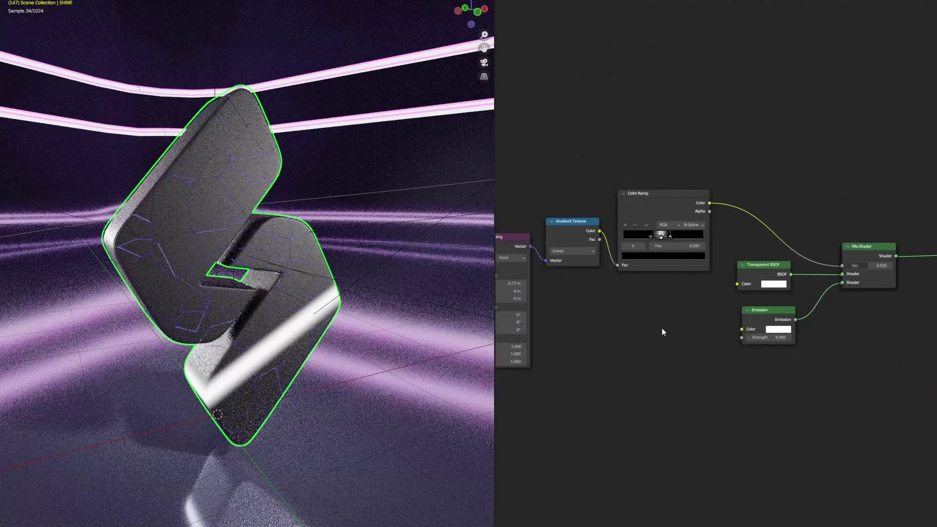
Step: Sweep the shine across the logo by sliding the Mapping's X location to about -0.62 m and back to 0.63 m
{"action": "scroll", "coordinate": [663, 332], "scroll_direction": "up", "scroll_amount": 2}
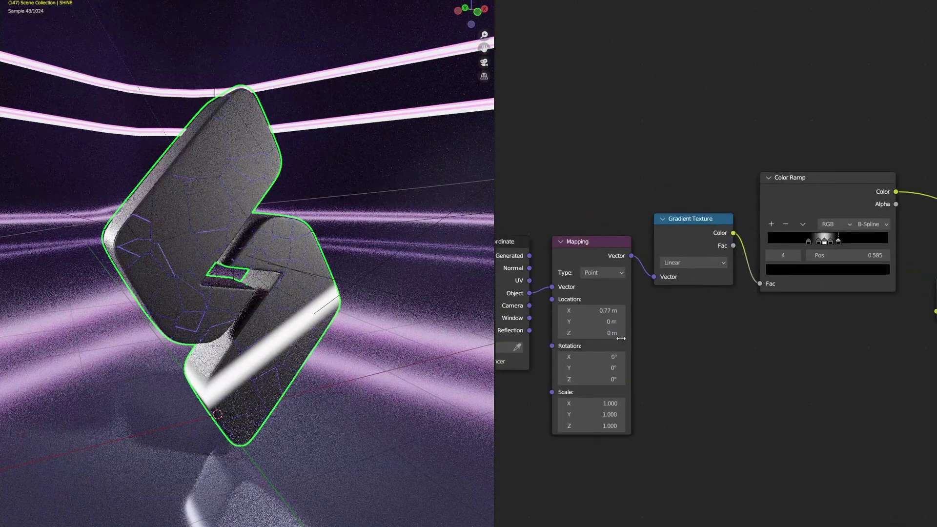
{"action": "scroll", "coordinate": [665, 334], "scroll_direction": "up", "scroll_amount": 2}
{"action": "left_click_drag", "start_coordinate": [659, 356], "coordinate": [580, 356]}
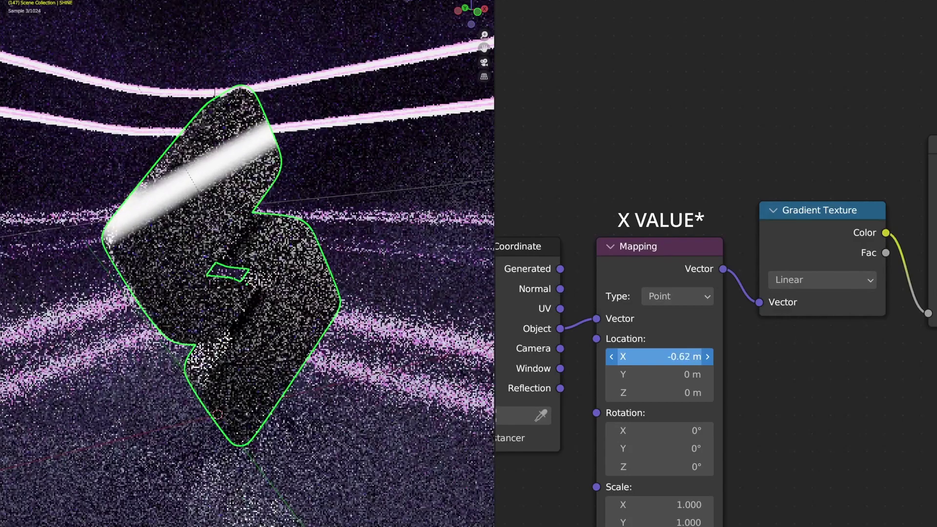
{"action": "left_click_drag", "start_coordinate": [510, 357], "coordinate": [654, 357]}
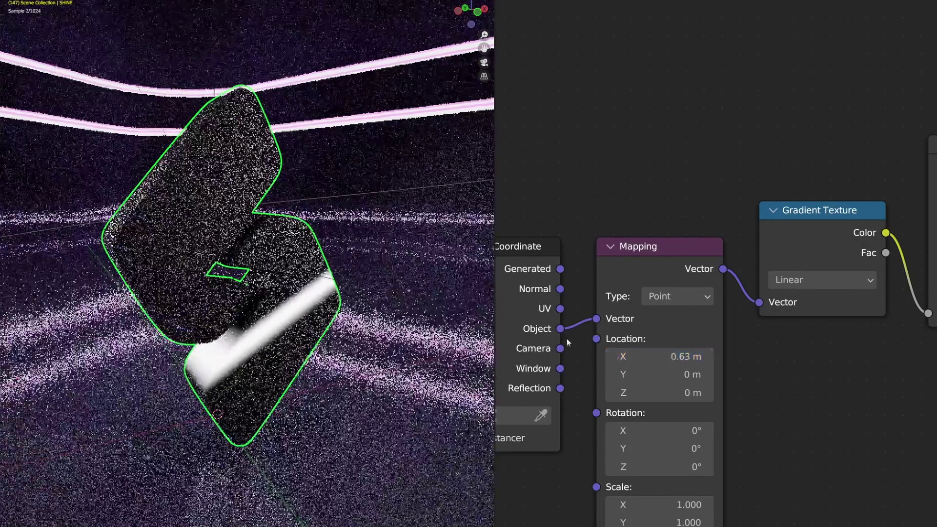
Step: Unhide FINAL_LOGO and scale it down by about 0.990 so that it sits just inside SHINE
{"action": "scroll", "coordinate": [259, 345], "scroll_direction": "down", "scroll_amount": 2}
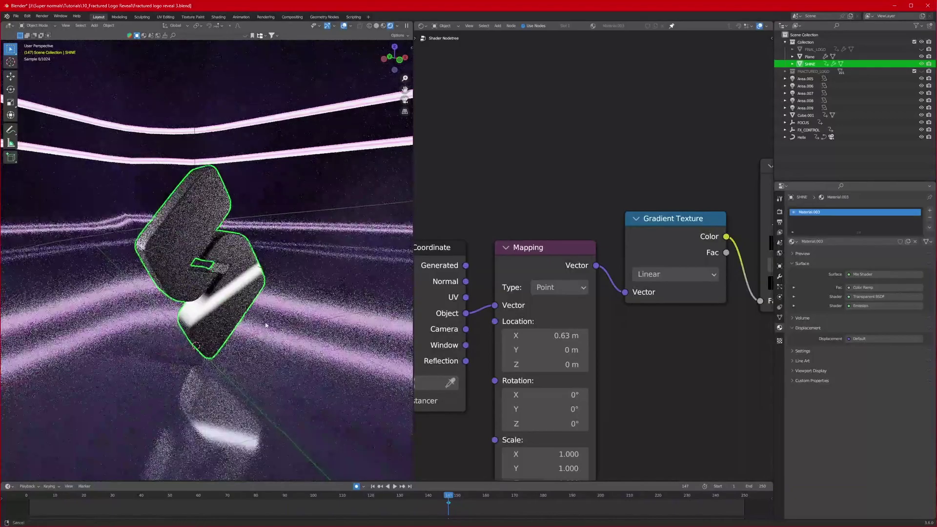
{"action": "middle_click_drag", "start_coordinate": [267, 324], "coordinate": [268, 299], "text": "shift"}
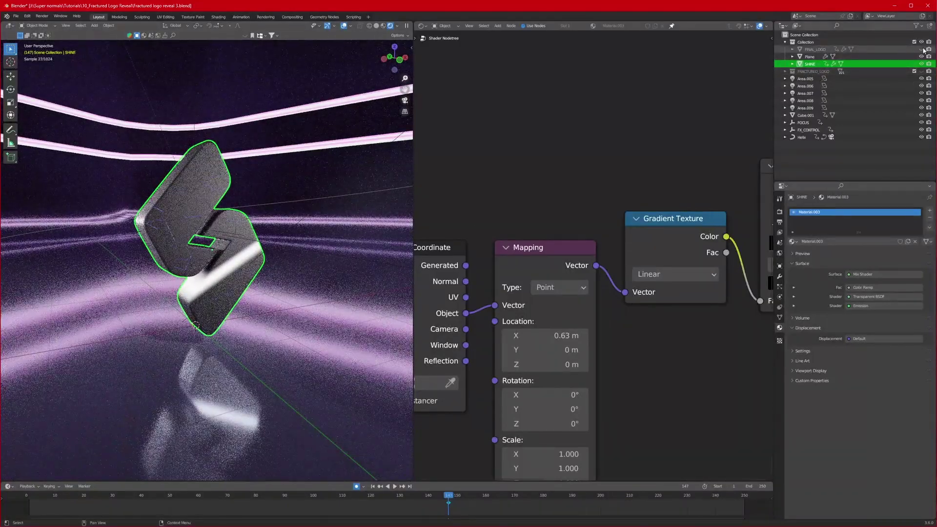
{"action": "scroll", "coordinate": [205, 259], "scroll_direction": "up", "scroll_amount": 3}
{"action": "key", "text": "s"}
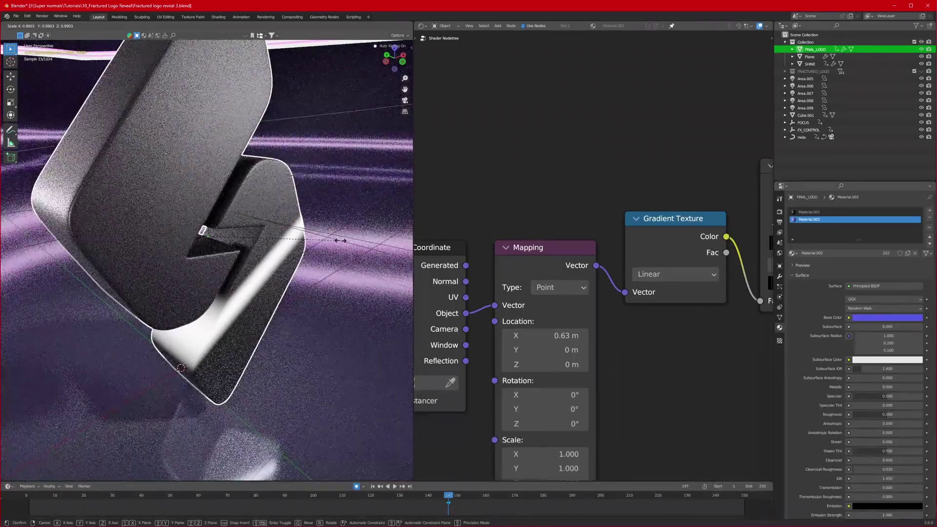
{"action": "left_click", "coordinate": [341, 240]}
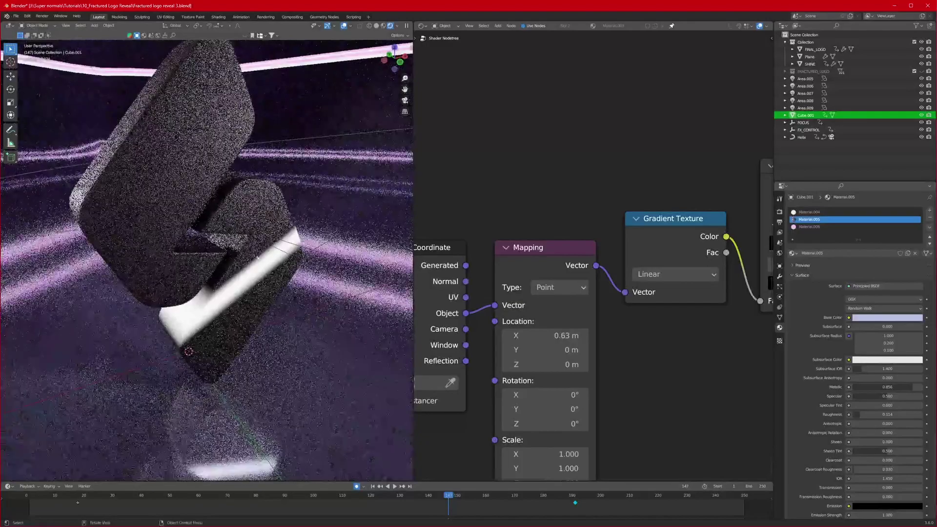
Step: Switch to the front view and hide the surrounding environment object Cube.001
{"action": "left_click", "coordinate": [245, 211]}
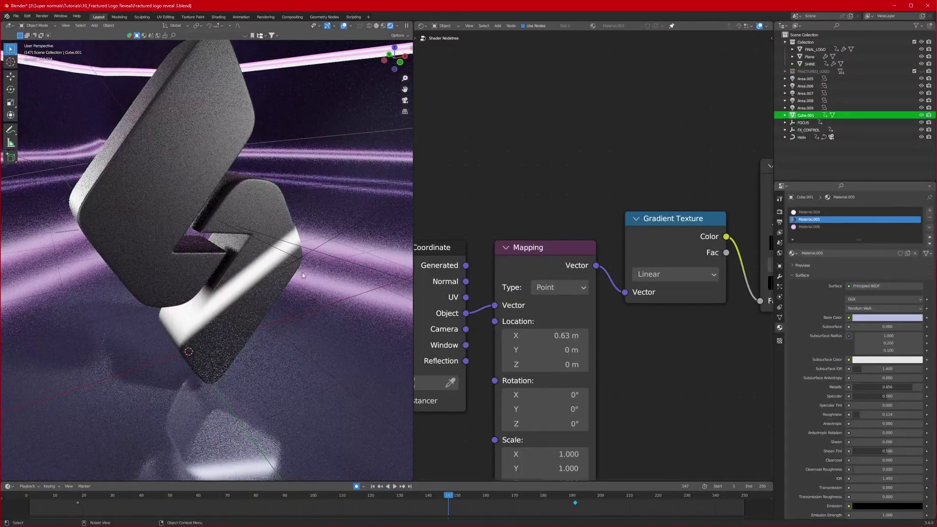
{"action": "key", "text": "KP_1"}
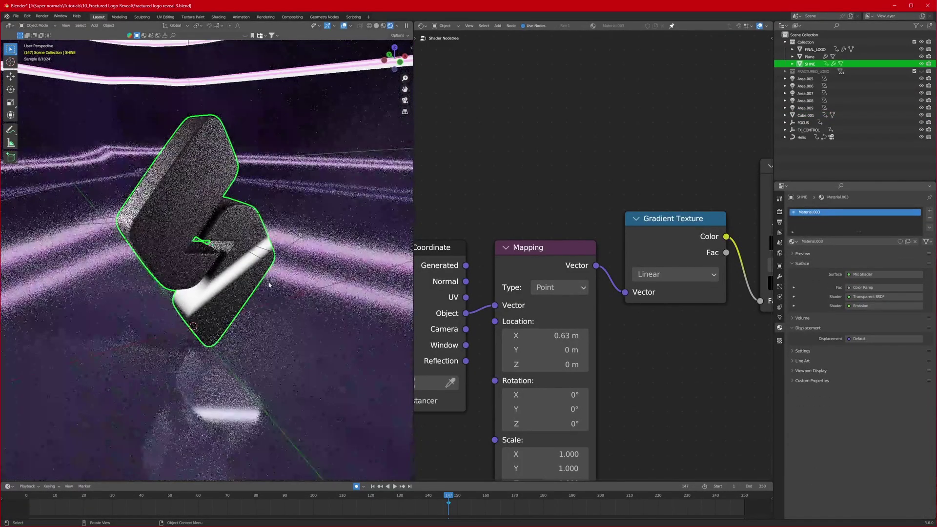
{"action": "left_click", "coordinate": [806, 115]}
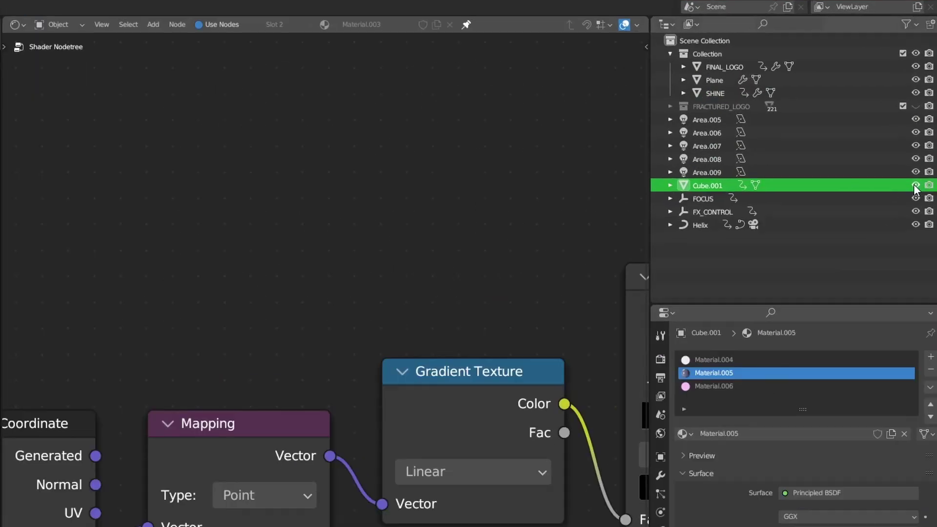
{"action": "left_click", "coordinate": [922, 115]}
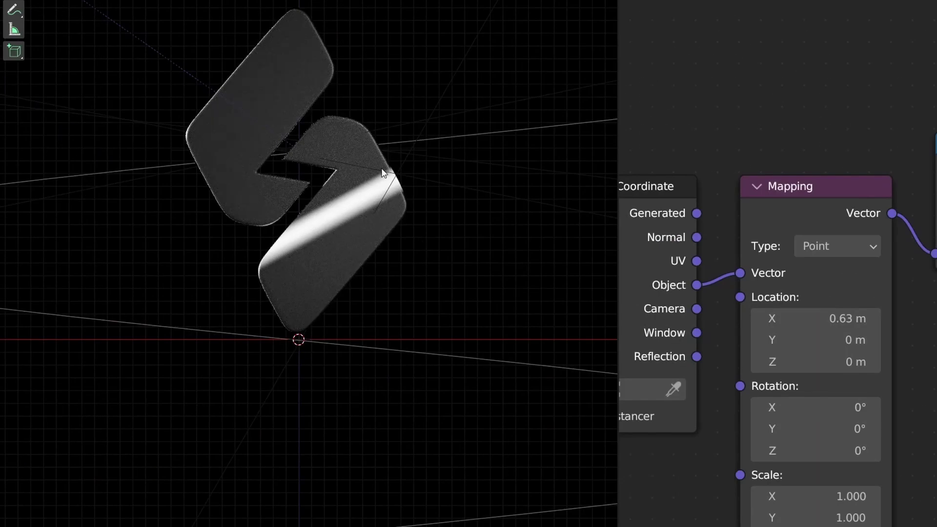
Step: Add a new cube mesh at the world origin, beneath the logo
{"action": "key", "text": "shift+a"}
{"action": "mouse_move", "coordinate": [372, 168]}
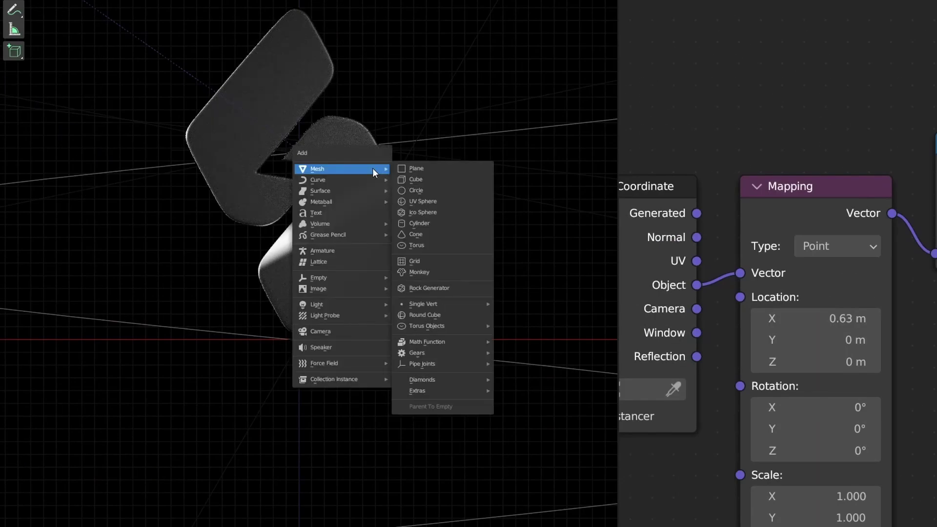
{"action": "left_click", "coordinate": [437, 169]}
Step: Slant the cube's top along Z in front view, lowering its left edge about 0.66 m and raising its right edge about 0.4 m
{"action": "key", "text": "Tab"}
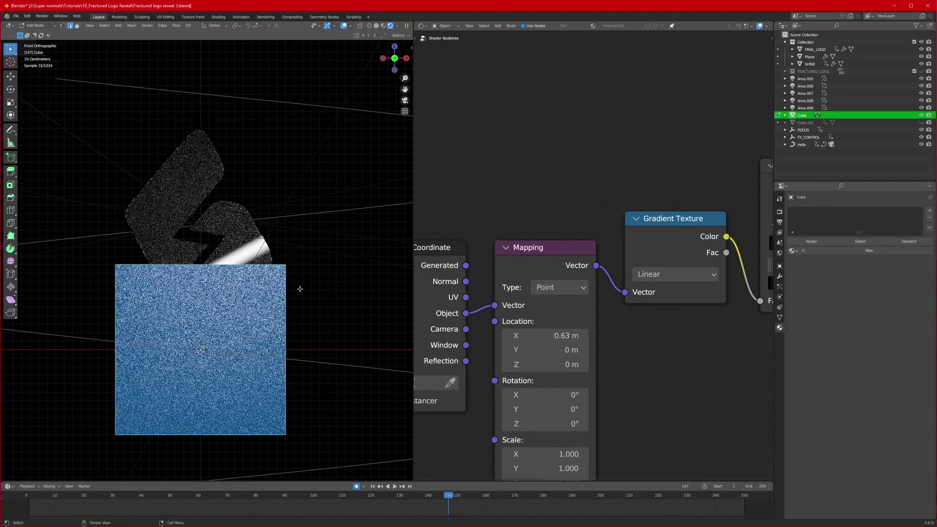
{"action": "left_click", "coordinate": [62, 26]}
{"action": "middle_click_drag", "start_coordinate": [126, 238], "coordinate": [132, 254]}
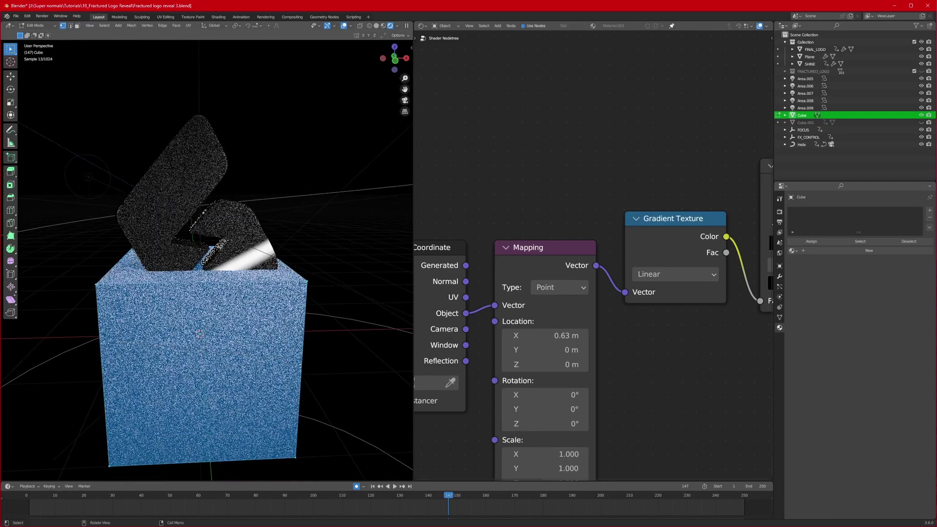
{"action": "key", "text": "alt+a"}
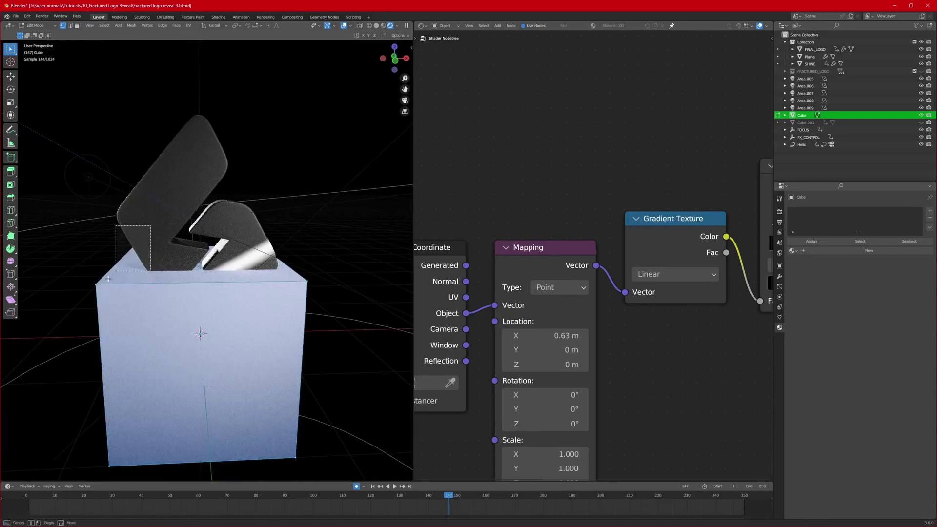
{"action": "key", "text": "KP_1"}
{"action": "left_click", "coordinate": [127, 259]}
{"action": "key", "text": "g"}
{"action": "key", "text": "z"}
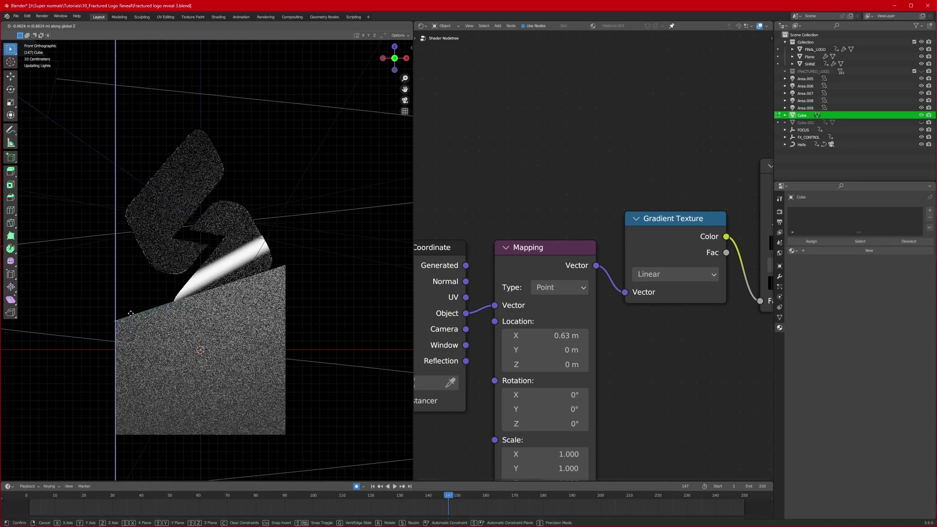
{"action": "left_click", "coordinate": [131, 313]}
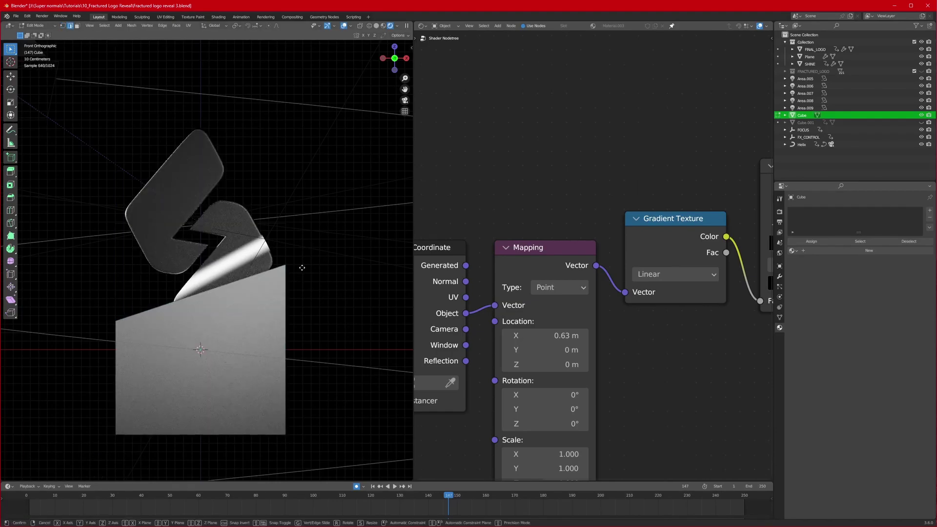
{"action": "left_click", "coordinate": [299, 228]}
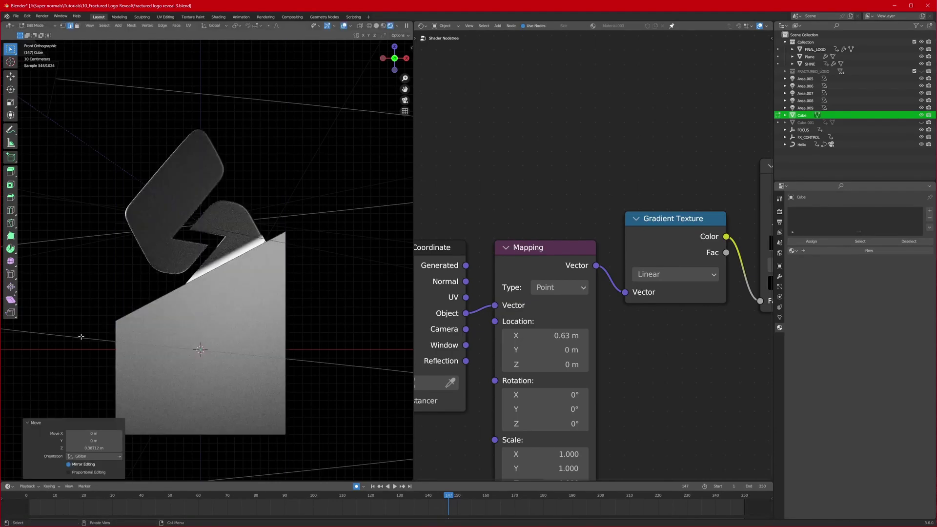
{"action": "key", "text": "Tab"}
Step: Scale the slanted cube by about 1.1 in X and Y only, leaving Z locked
{"action": "middle_click_drag", "start_coordinate": [116, 321], "coordinate": [258, 310]}
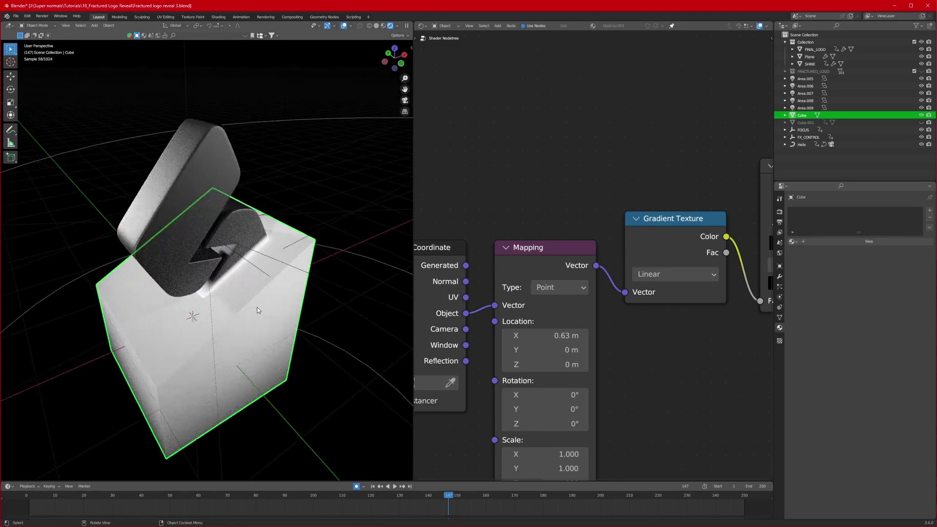
{"action": "key", "text": "s"}
{"action": "key", "text": "shift+z"}
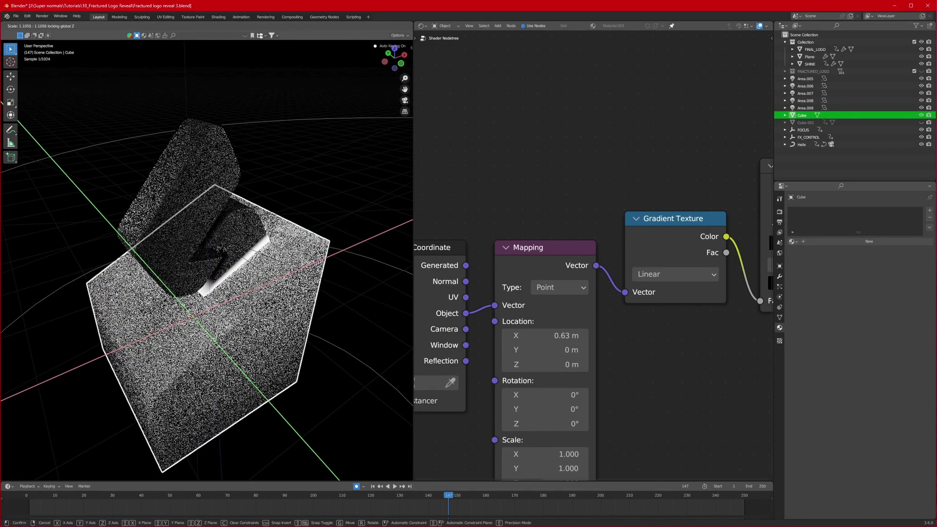
{"action": "left_click", "coordinate": [275, 307]}
Step: Lengthen the cube by moving its bottom geometry downward along Z
{"action": "middle_click_drag", "start_coordinate": [275, 308], "coordinate": [309, 259]}
{"action": "key", "text": "Tab"}
{"action": "left_click", "coordinate": [215, 327]}
{"action": "key", "text": "g"}
{"action": "key", "text": "z"}
{"action": "left_click", "coordinate": [215, 326]}
{"action": "key", "text": "Tab"}
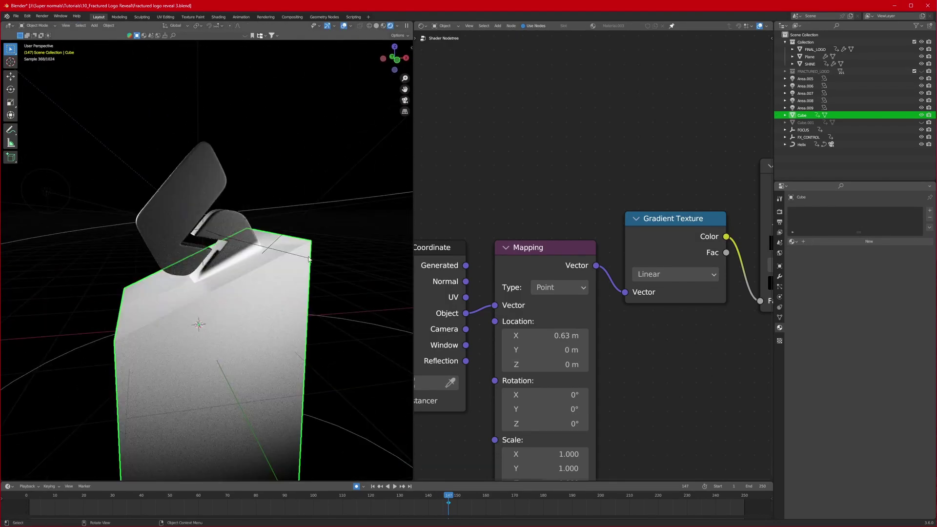
Step: Add a Boolean modifier to FINAL_LOGO and use Cube as its operand object
{"action": "left_click", "coordinate": [192, 202]}
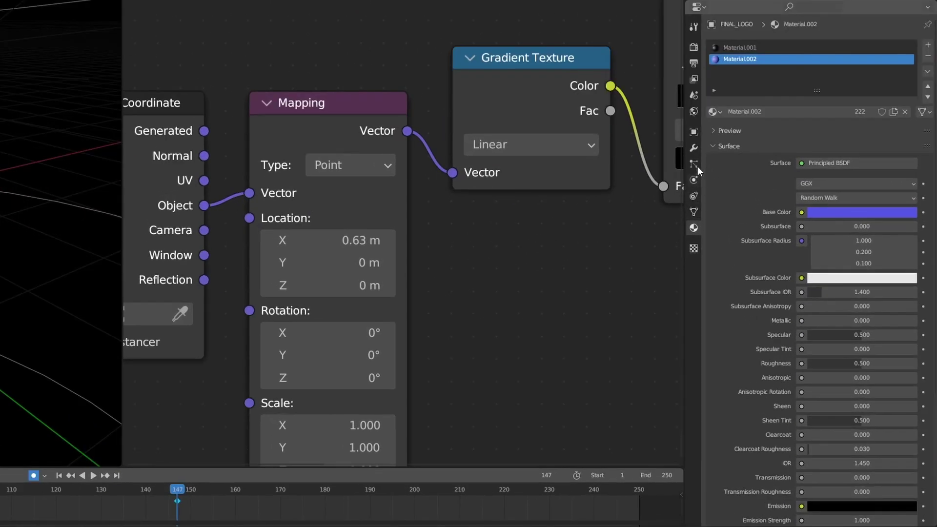
{"action": "left_click", "coordinate": [780, 276]}
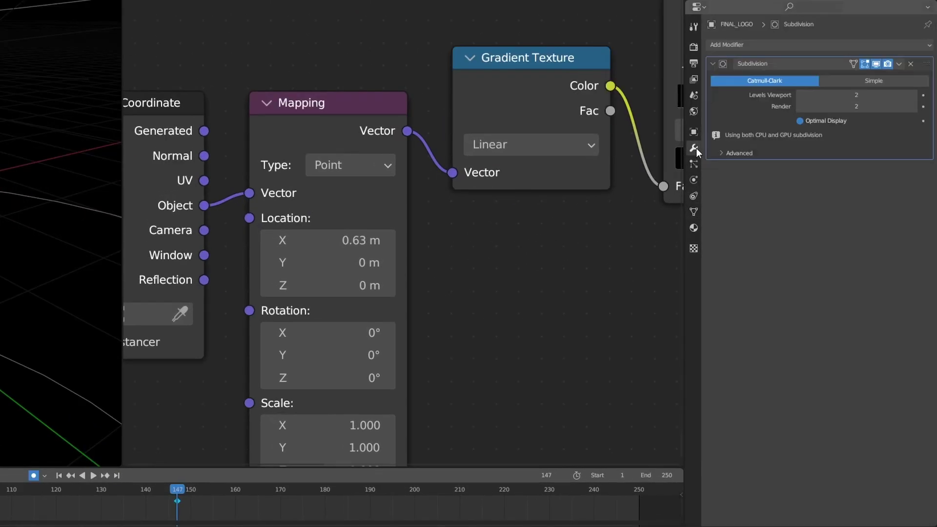
{"action": "left_click", "coordinate": [745, 44]}
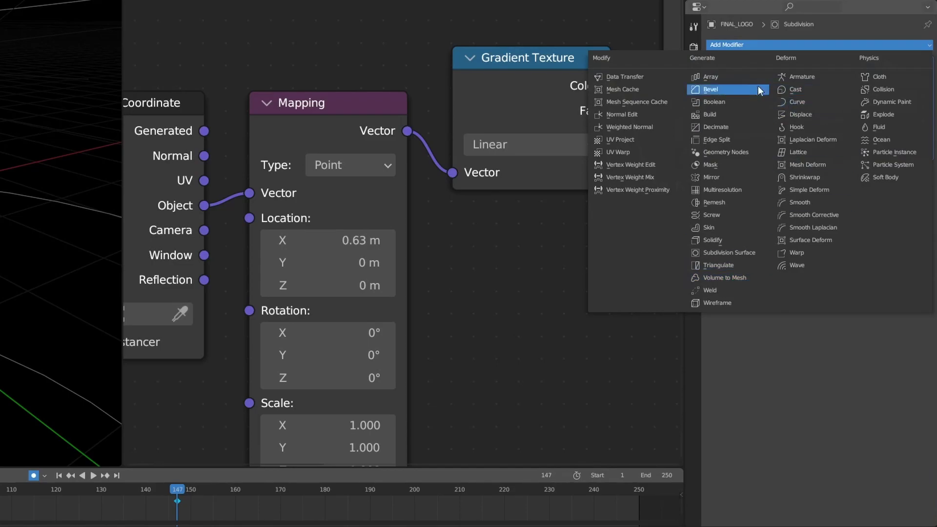
{"action": "left_click", "coordinate": [729, 100]}
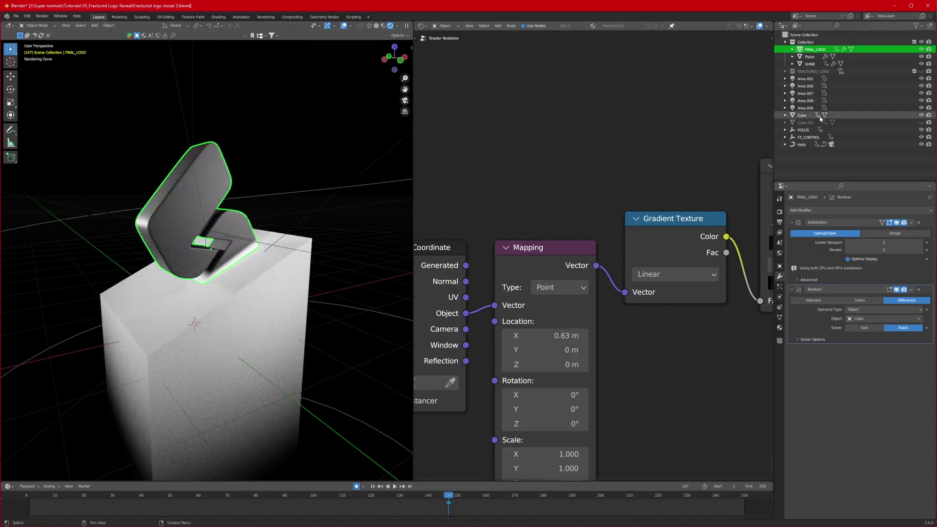
Step: Hide Cube and switch FINAL_LOGO's Boolean operation to Intersect, so that only the part of the logo inside Cube is kept
{"action": "left_click", "coordinate": [218, 313]}
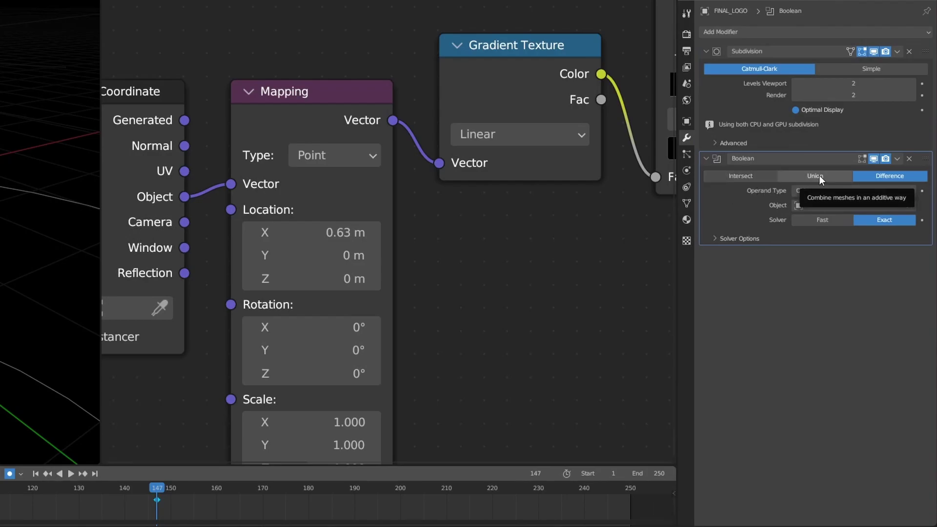
{"action": "left_click", "coordinate": [754, 173]}
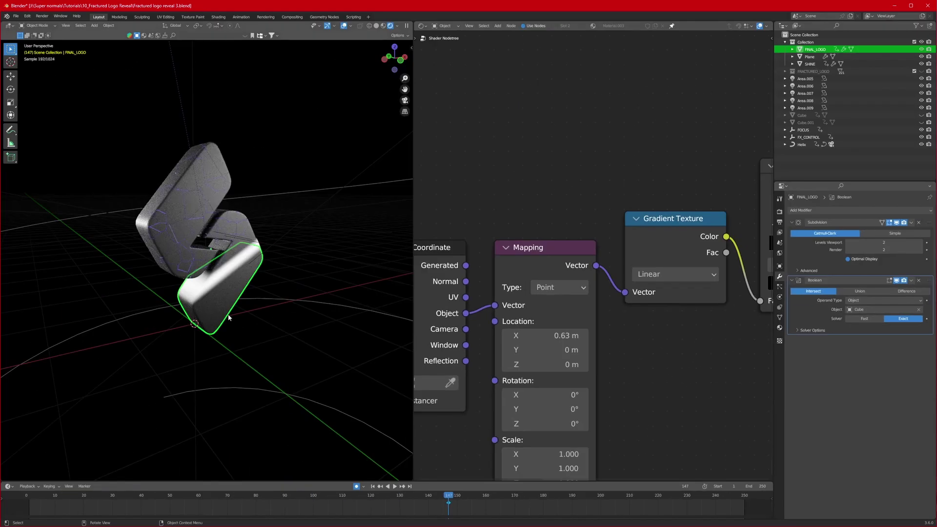
{"action": "scroll", "coordinate": [229, 317], "scroll_direction": "up", "scroll_amount": 4}
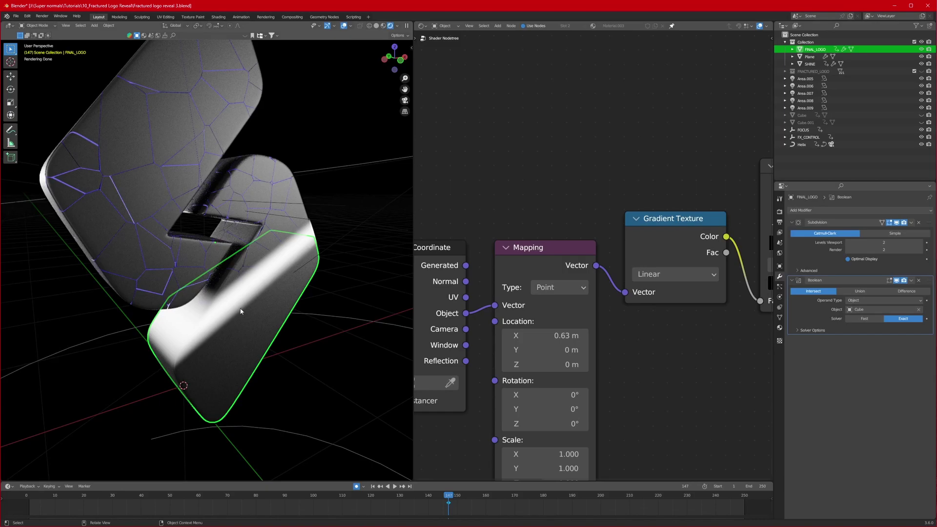
{"action": "scroll", "coordinate": [258, 291], "scroll_direction": "down", "scroll_amount": 5}
{"action": "middle_click_drag", "start_coordinate": [257, 302], "coordinate": [260, 303]}
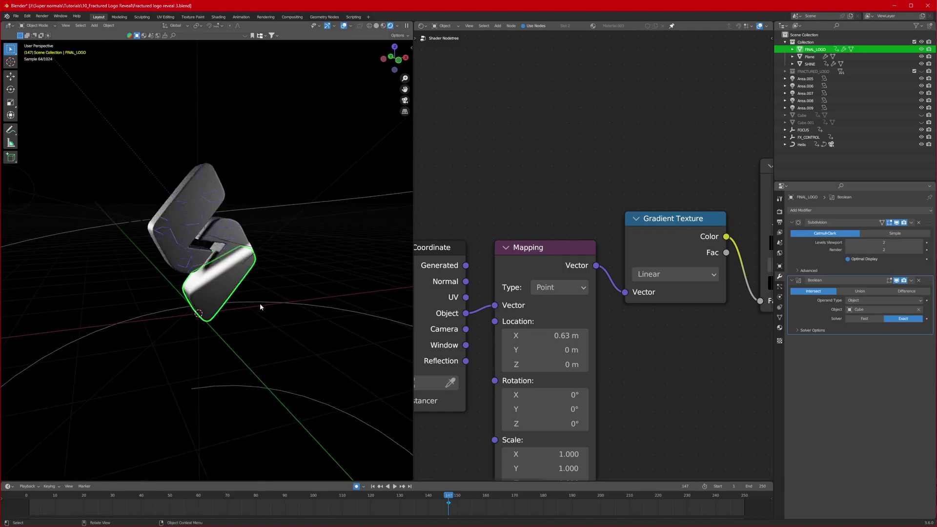
{"action": "scroll", "coordinate": [260, 303], "scroll_direction": "up", "scroll_amount": 2}
Step: Animate the Mapping's X location so the shine sweeps across the logo, reaching about -1.13 m at frame 170
{"action": "middle_click_drag", "start_coordinate": [649, 344], "coordinate": [681, 316]}
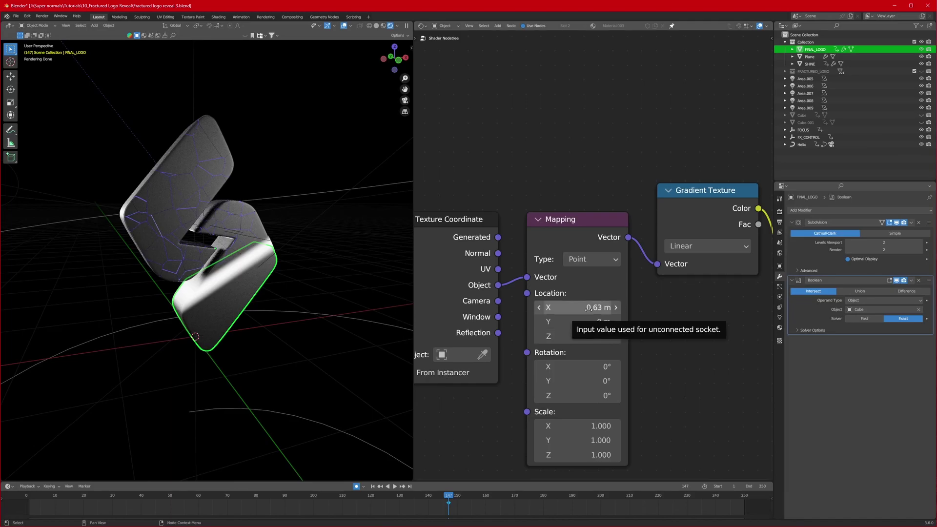
{"action": "mouse_move", "coordinate": [589, 308]}
{"action": "left_mouse_down", "text": "shift"}
{"action": "mouse_move", "coordinate": [622, 307]}
{"action": "mouse_move", "coordinate": [571, 307]}
{"action": "mouse_move", "coordinate": [592, 307]}
{"action": "left_mouse_up", "text": "shift"}
{"action": "key", "text": "space"}
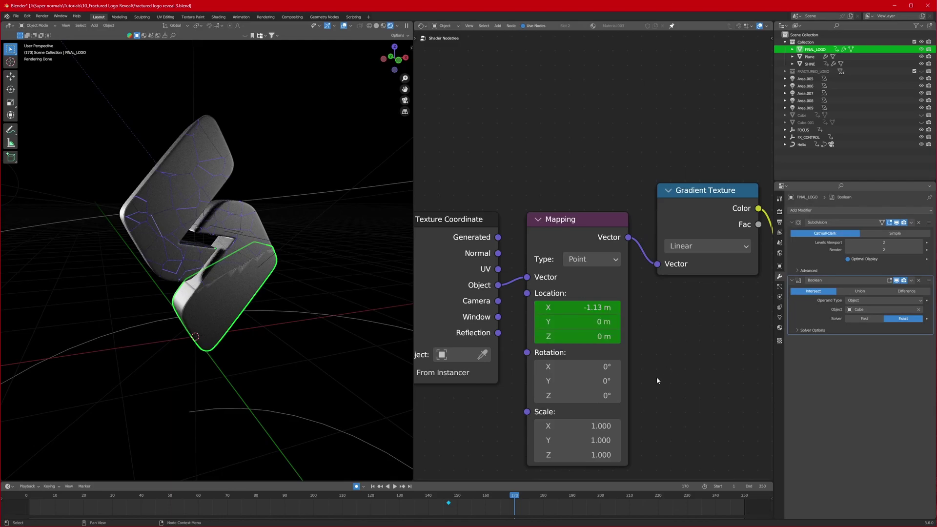
Step: Unhide Cube and raise it about 2.76 m along Z at frame 168, so that it encloses the whole logo
{"action": "left_click", "coordinate": [803, 115]}
{"action": "left_click", "coordinate": [921, 115]}
{"action": "left_click_drag", "start_coordinate": [485, 498], "coordinate": [509, 500]}
{"action": "key", "text": "g"}
{"action": "key", "text": "z"}
{"action": "left_click", "coordinate": [342, 390]}
{"action": "key", "text": "g"}
{"action": "key", "text": "z"}
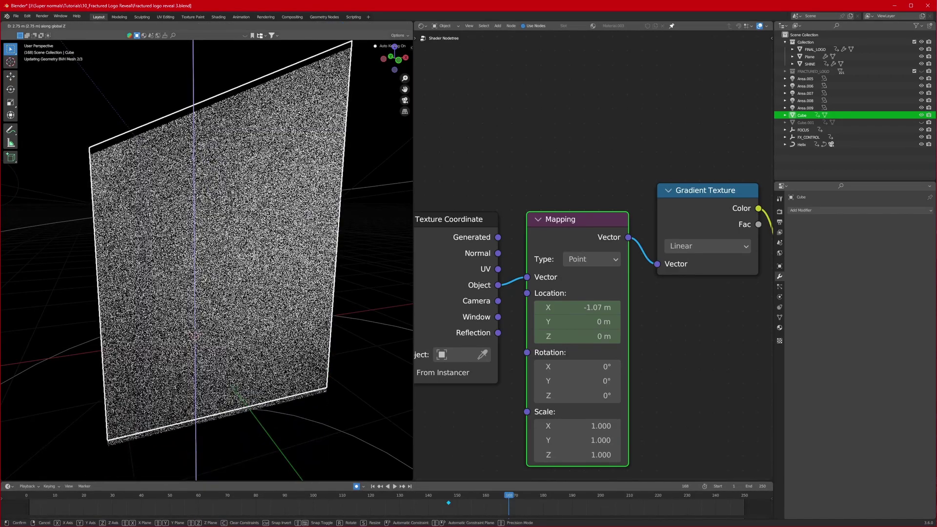
{"action": "left_click", "coordinate": [195, 243]}
{"action": "middle_click_drag", "start_coordinate": [195, 243], "coordinate": [235, 253]}
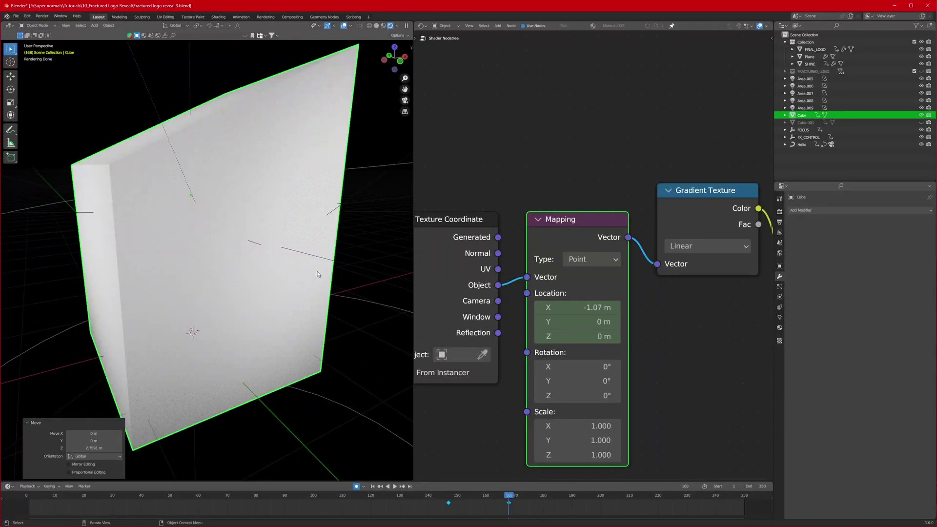
Step: Hide Cube again and scrub back to frame 159 to check the reveal against the moving shine
{"action": "left_click", "coordinate": [921, 115]}
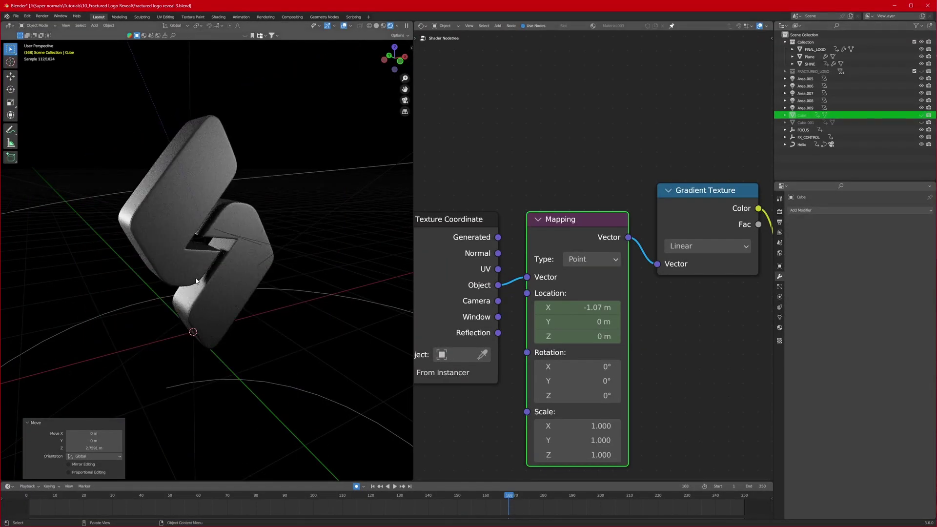
{"action": "left_click_drag", "start_coordinate": [511, 502], "coordinate": [483, 499]}
{"action": "scroll", "coordinate": [237, 219], "scroll_direction": "up", "scroll_amount": 1}
{"action": "middle_click_drag", "start_coordinate": [237, 220], "coordinate": [260, 246], "text": "shift"}
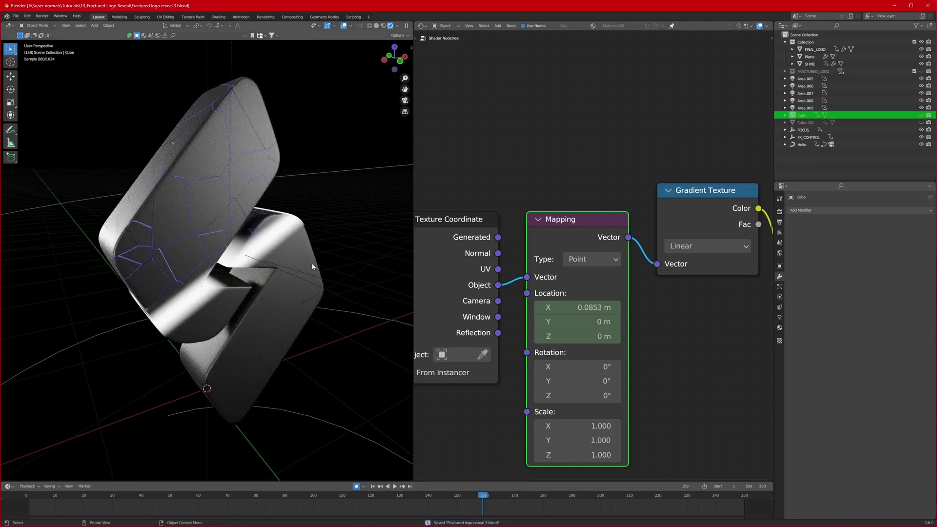